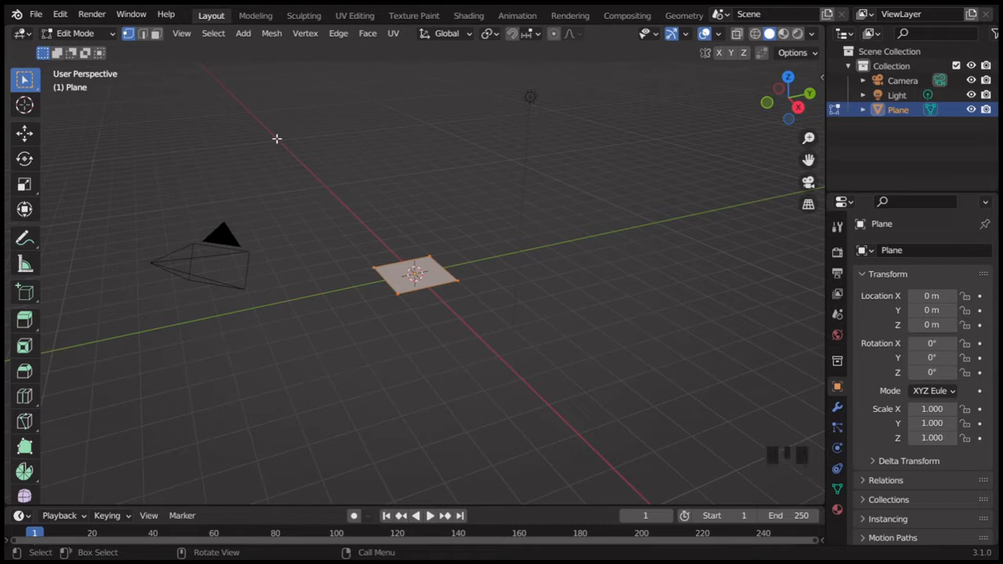
Delete the vertices of the plane's edge on the positive Y side.
left_click(143, 34)
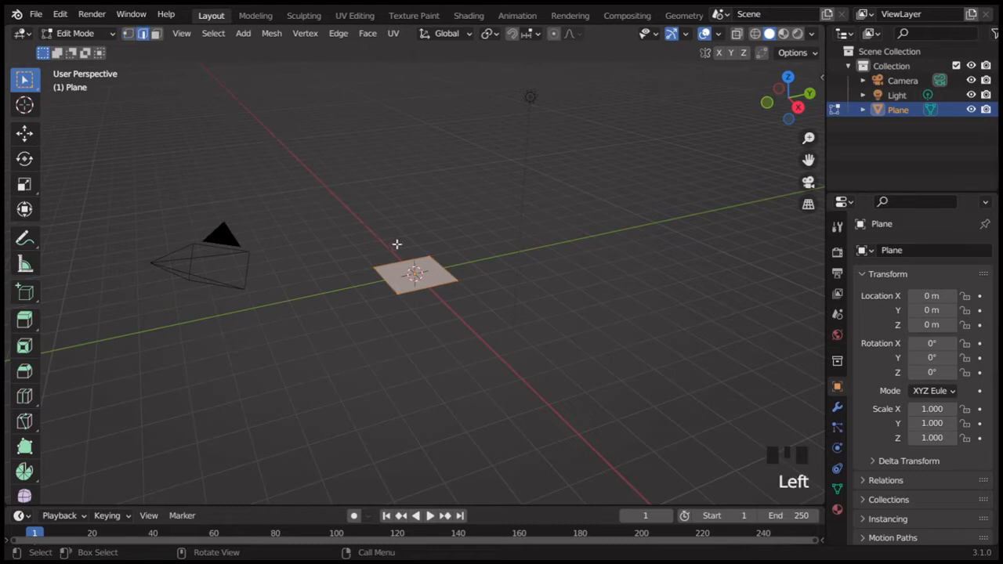
left_click(441, 267)
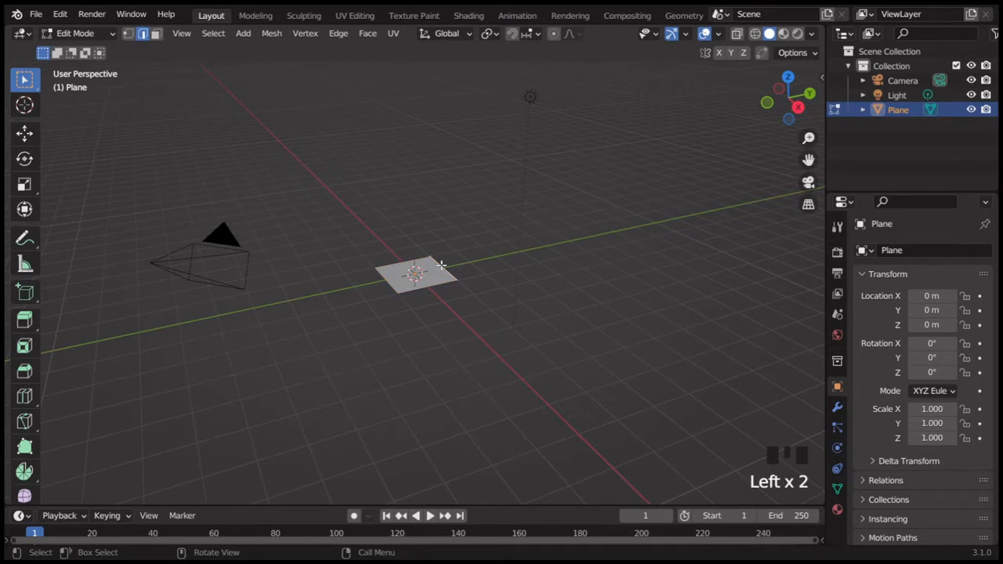
key("Delete")
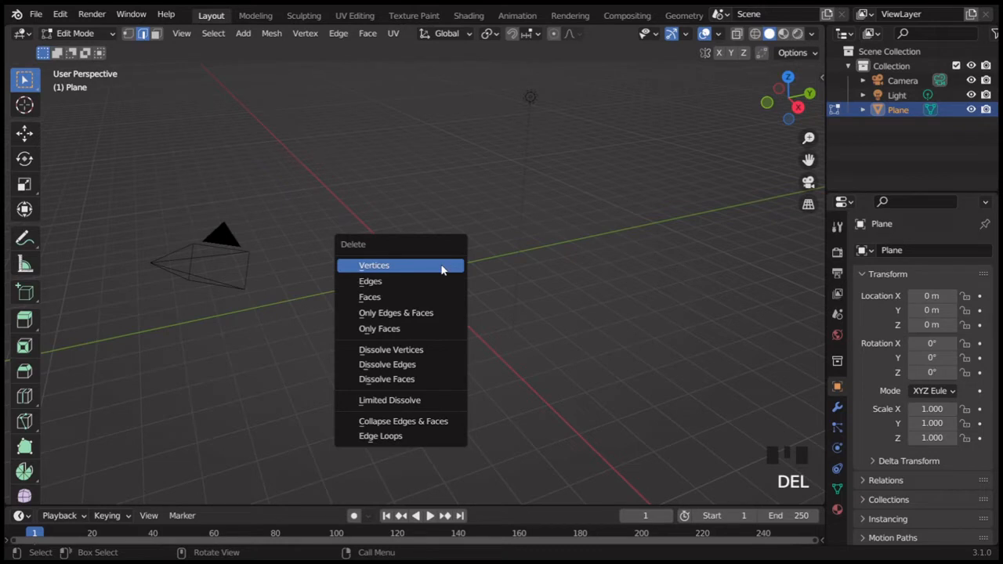
left_click(441, 267)
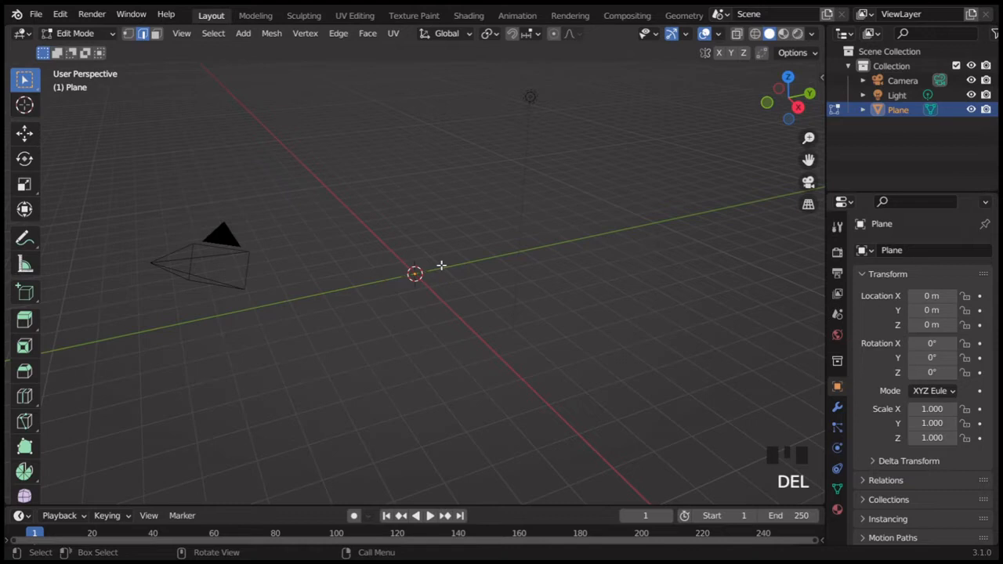
Move the remaining edge 1 m along X and 1 m along Y so it starts at the origin.
left_click(382, 276)
key("g")
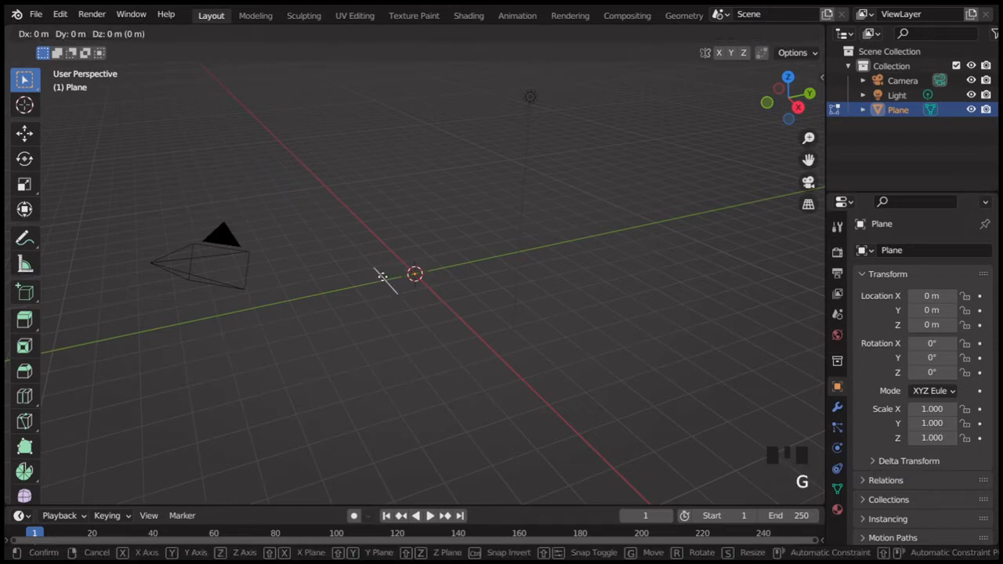
left_click(382, 276)
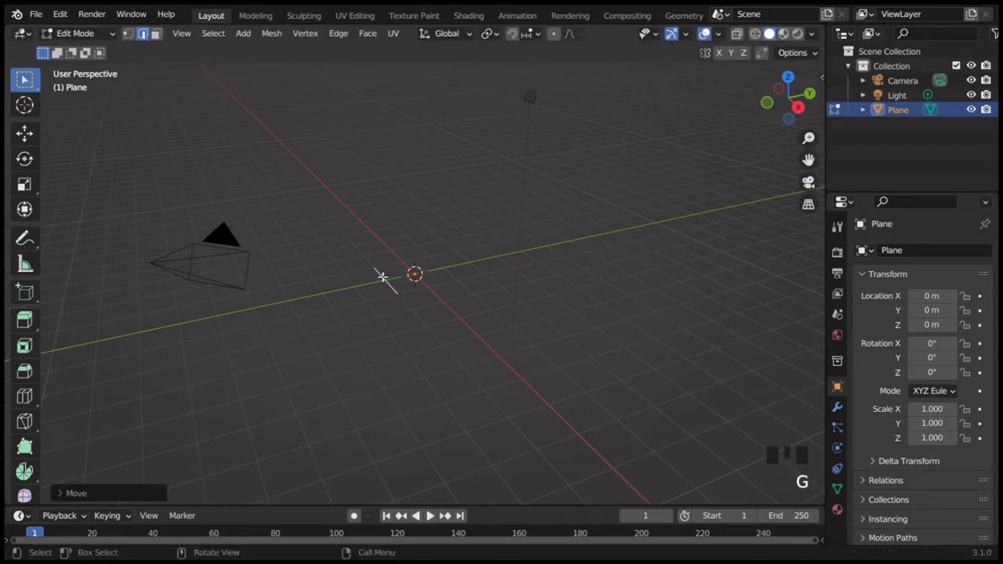
left_click(63, 494)
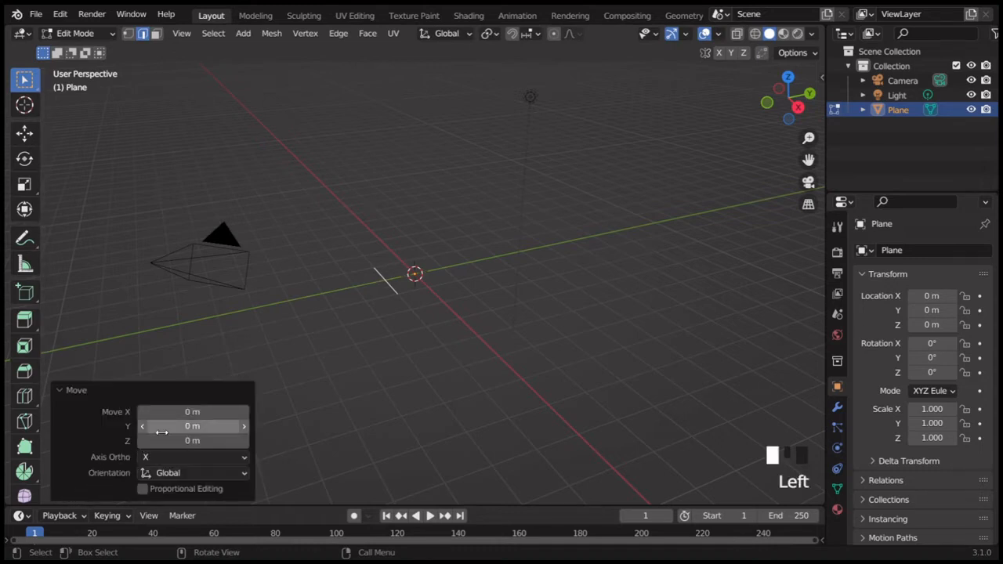
left_click(199, 426)
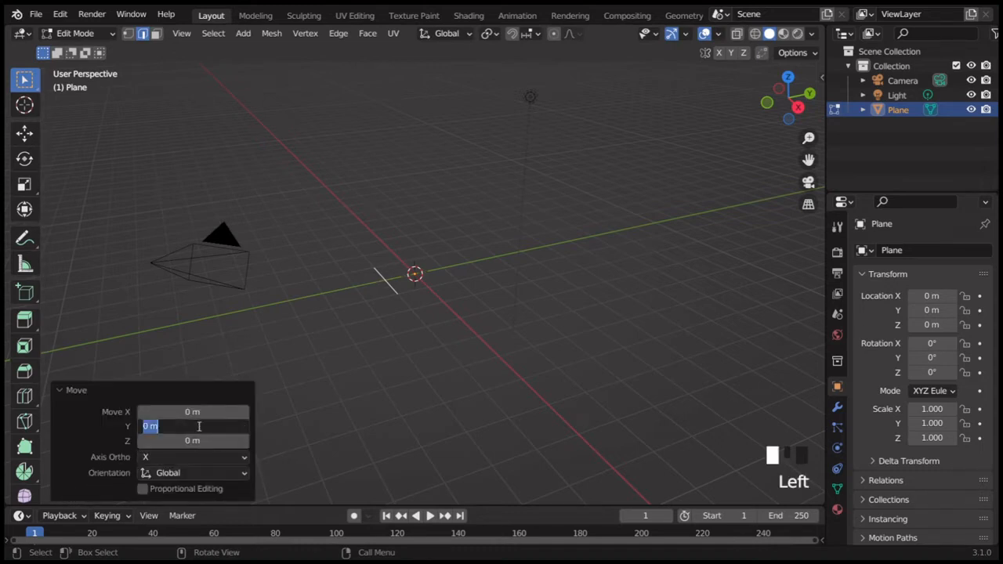
type("1")
key("Return")
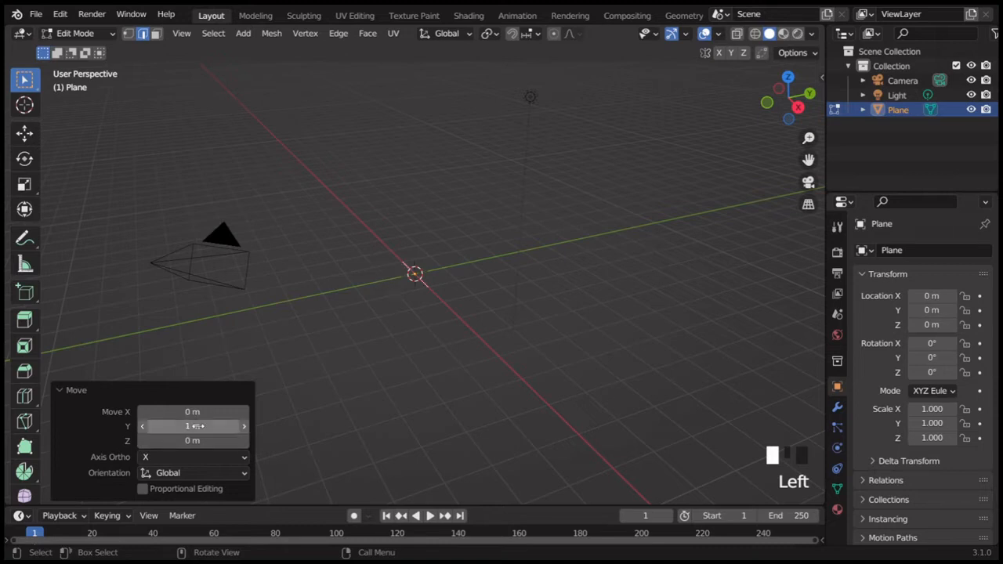
left_click(205, 413)
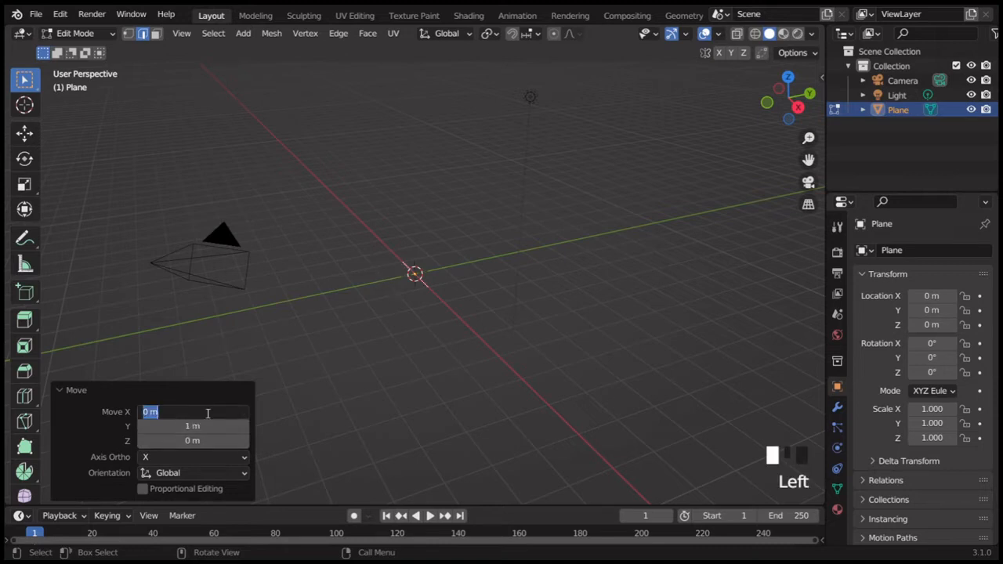
type("1")
key("Return")
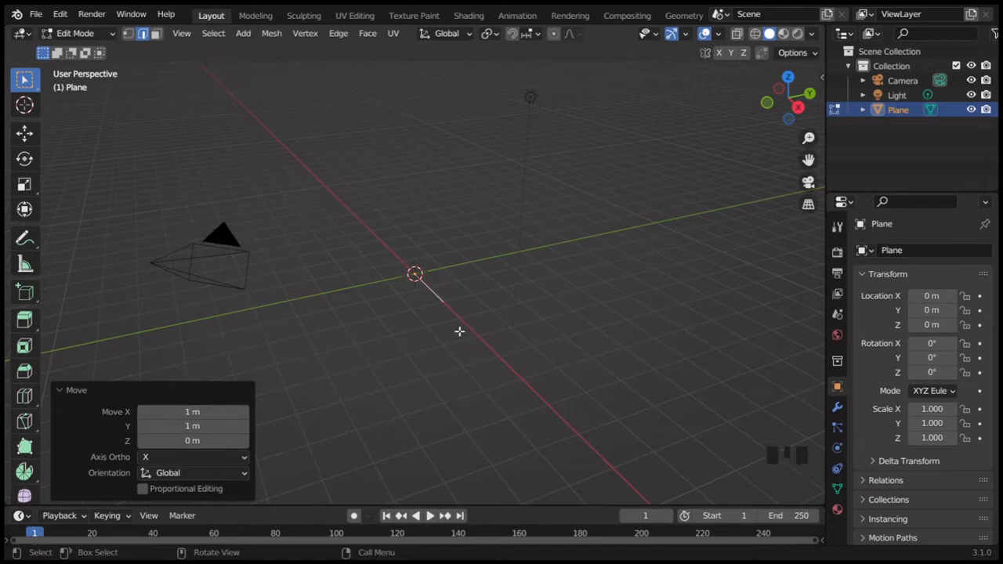
In front view, extrude the edge's outer vertex upward in four segments rising about 1.07, 0.91, 0.89 and 0.76 m, curving outward and ending vertical.
key("KP_1")
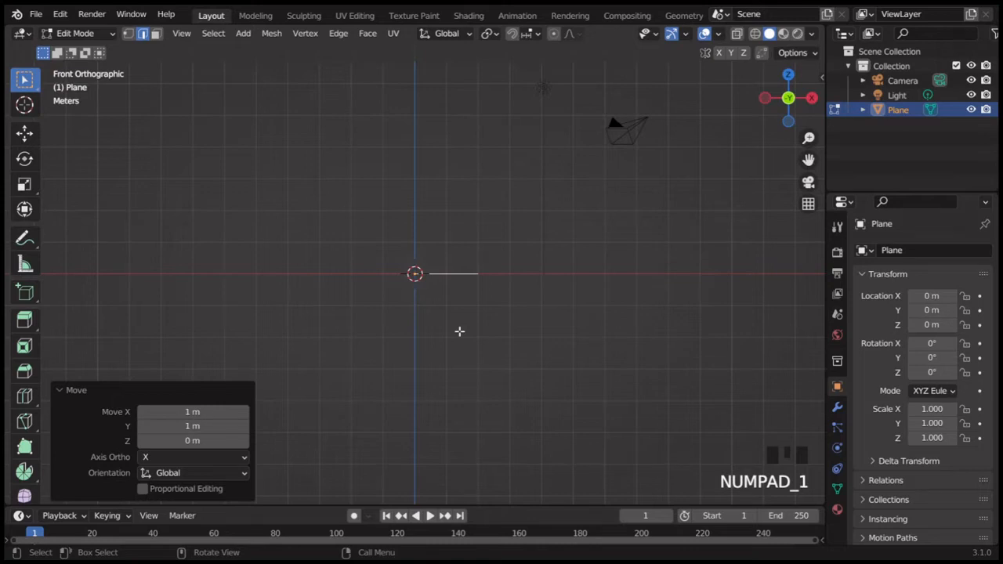
left_click(128, 34)
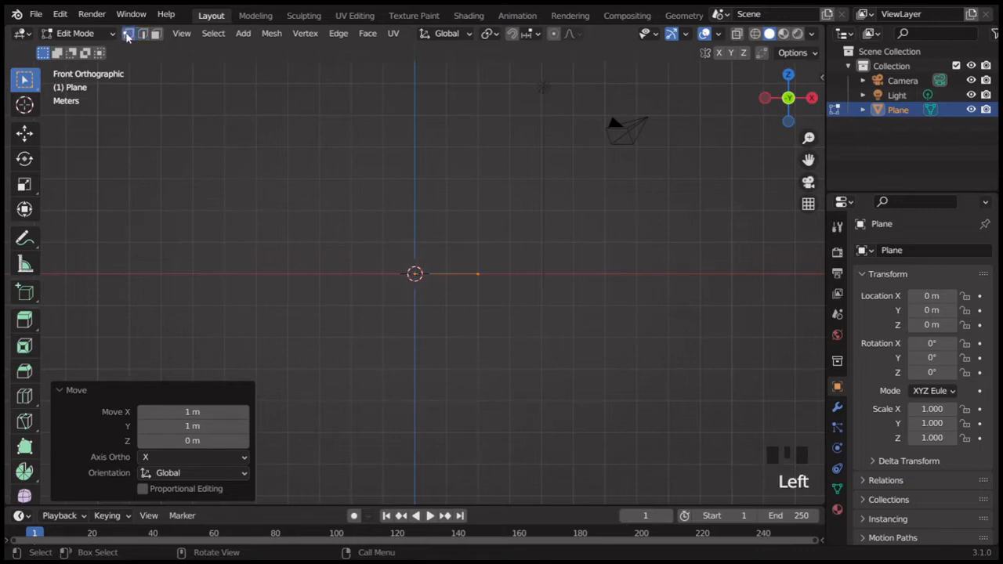
left_click(479, 275)
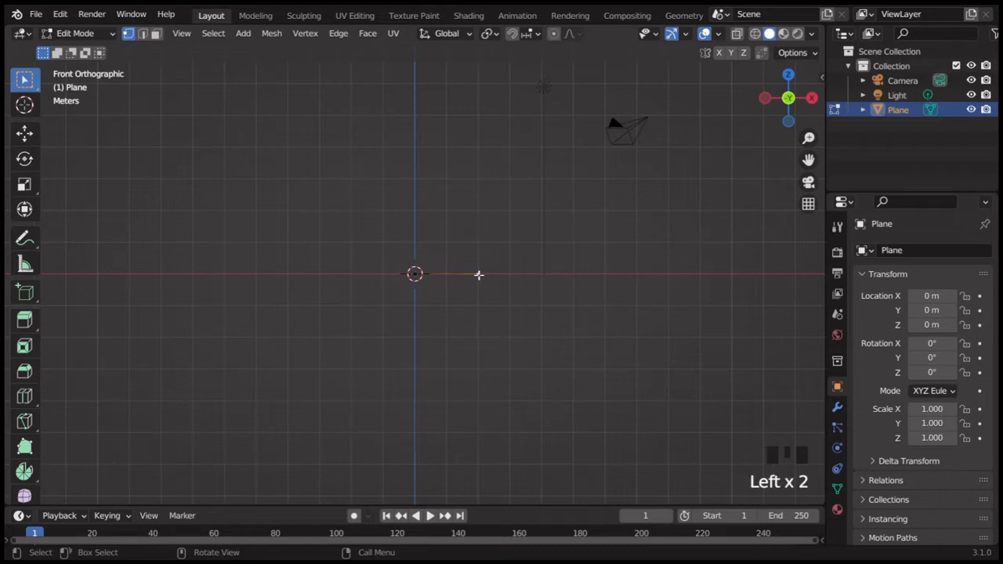
key("e")
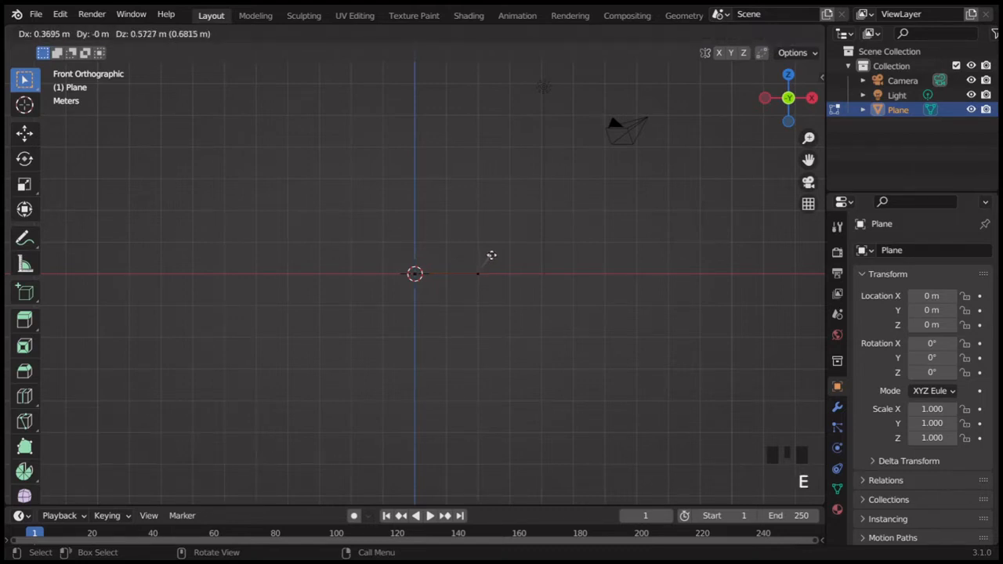
left_click(504, 241)
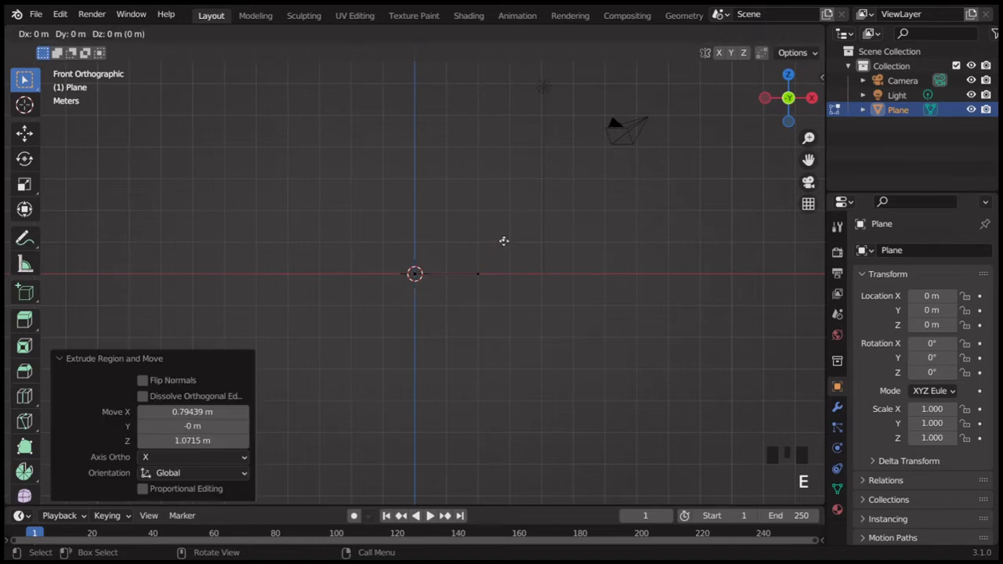
key("e")
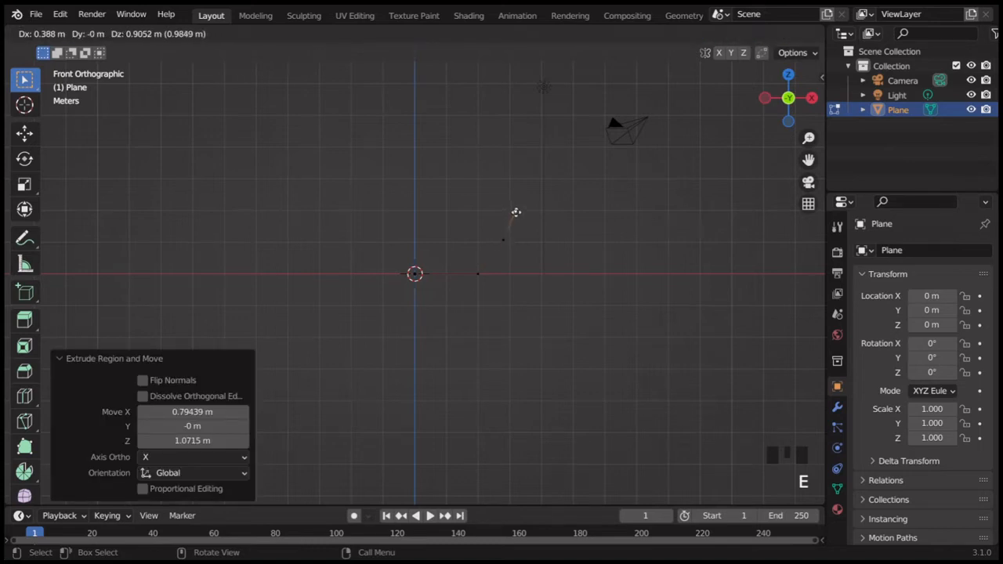
left_click(517, 212)
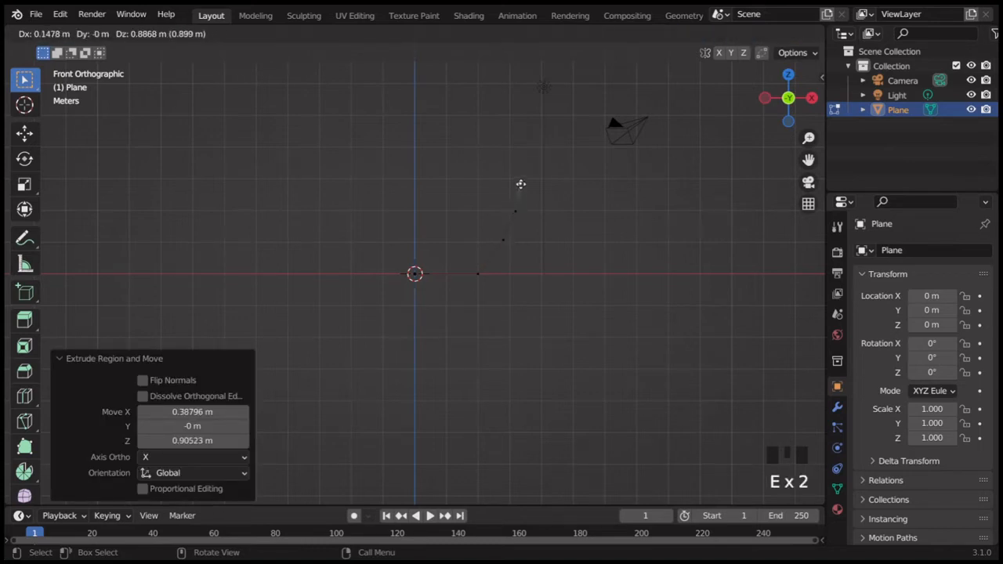
left_click(521, 185)
key("e")
key("z")
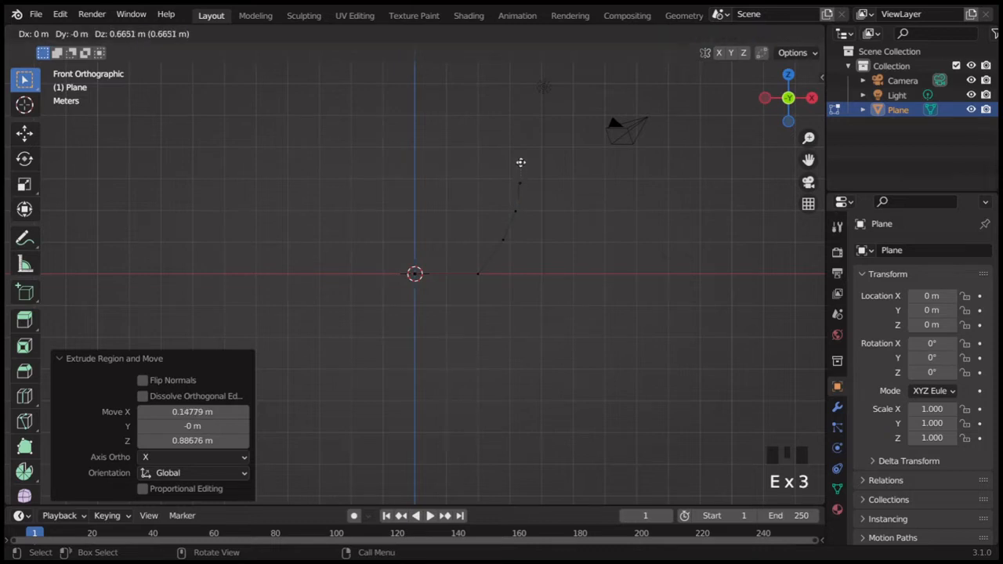
left_click(521, 159)
Extrude the profile's top vertex inward and upward in three shoulder segments, shifting about -0.44, -0.78 and -0.54 m in X.
key("e")
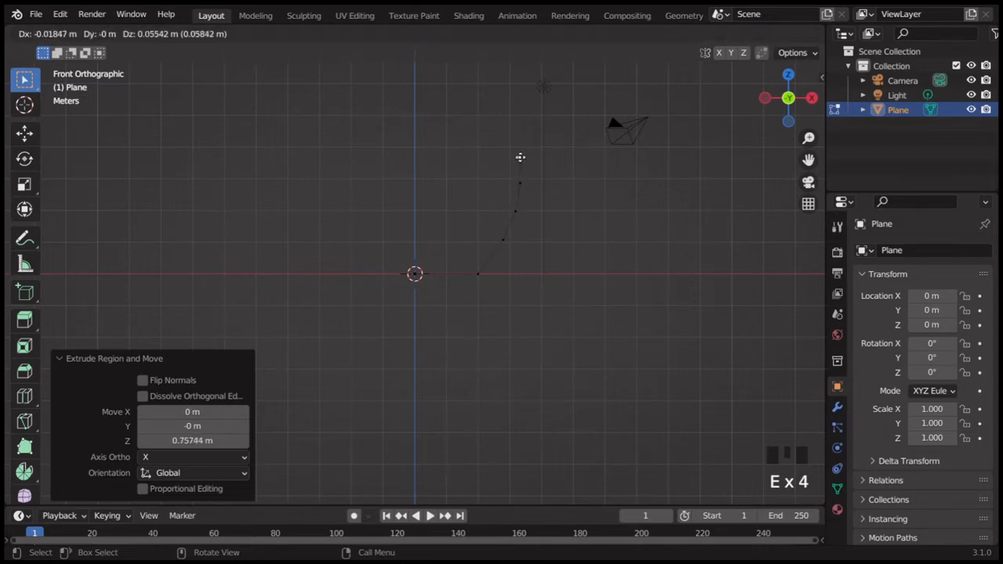
left_click(505, 136)
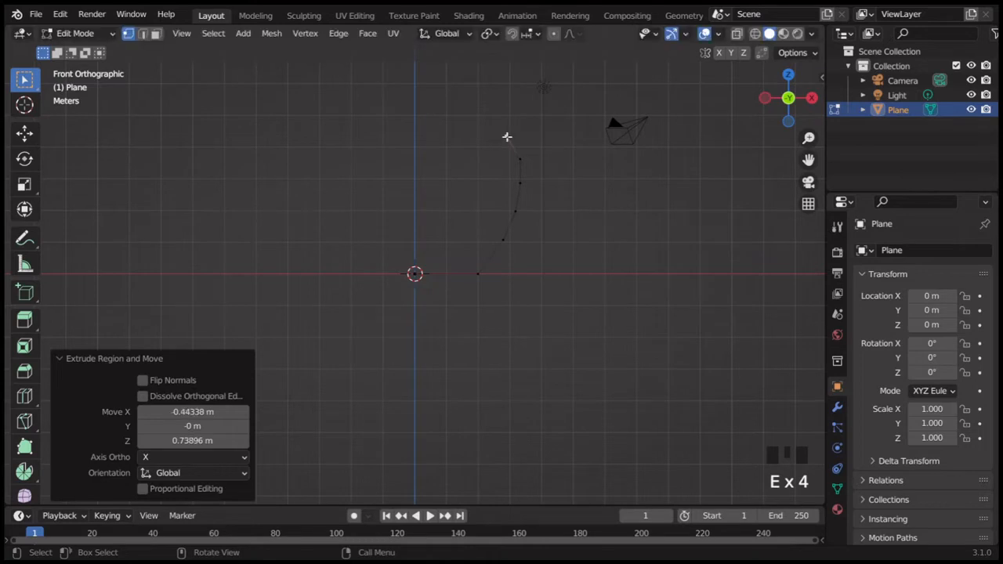
key("e")
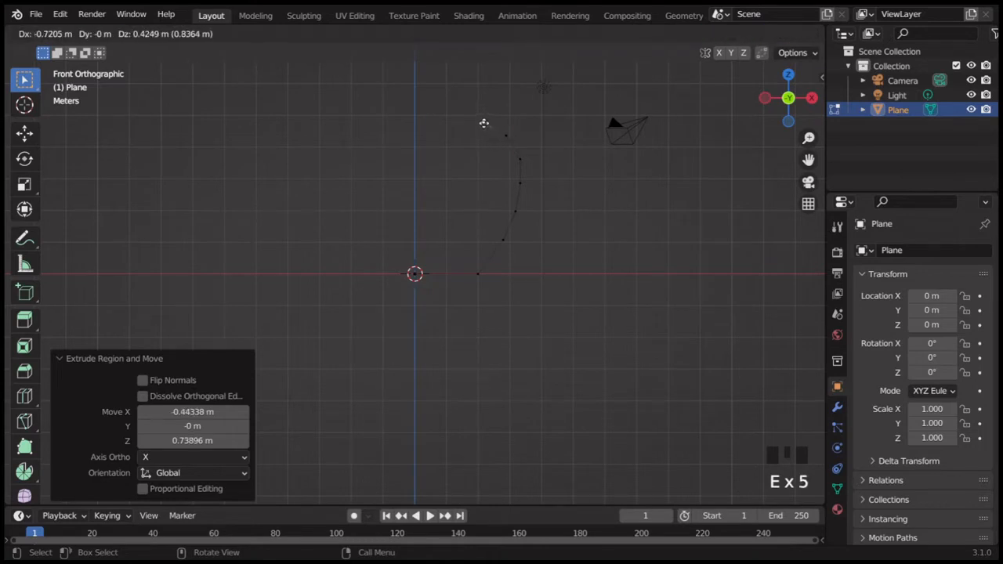
left_click(481, 121)
key("e")
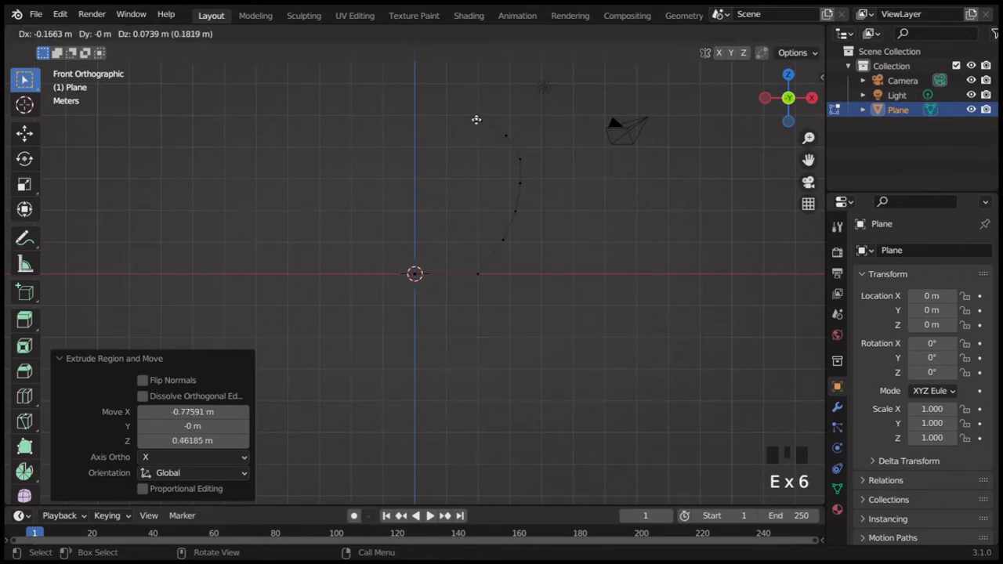
left_click(466, 112)
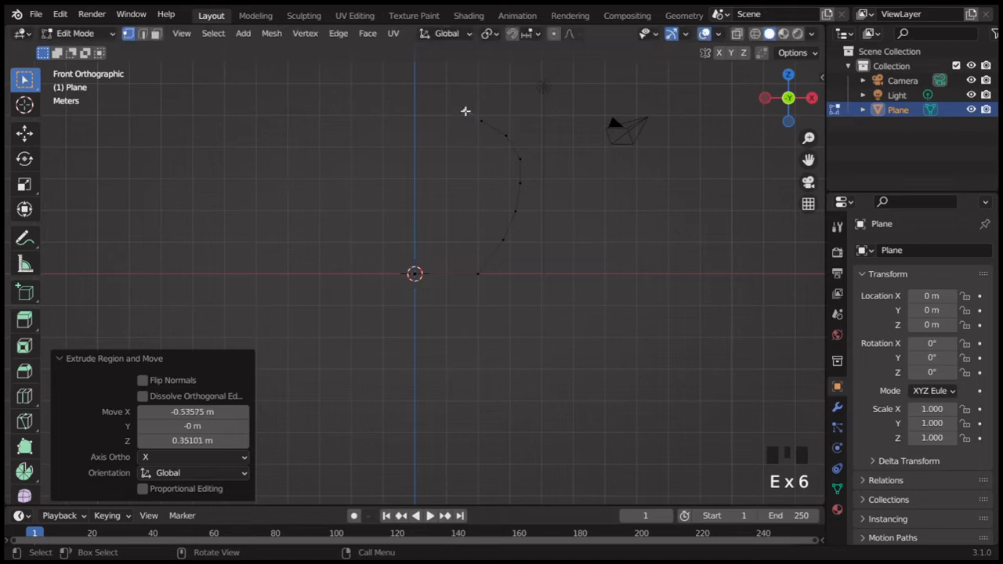
Extrude two near-vertical neck segments about 0.22 m high and two outward-flaring rim segments, the last about 0.67 m in X and 0.46 m in Z.
key("e")
left_click(463, 103)
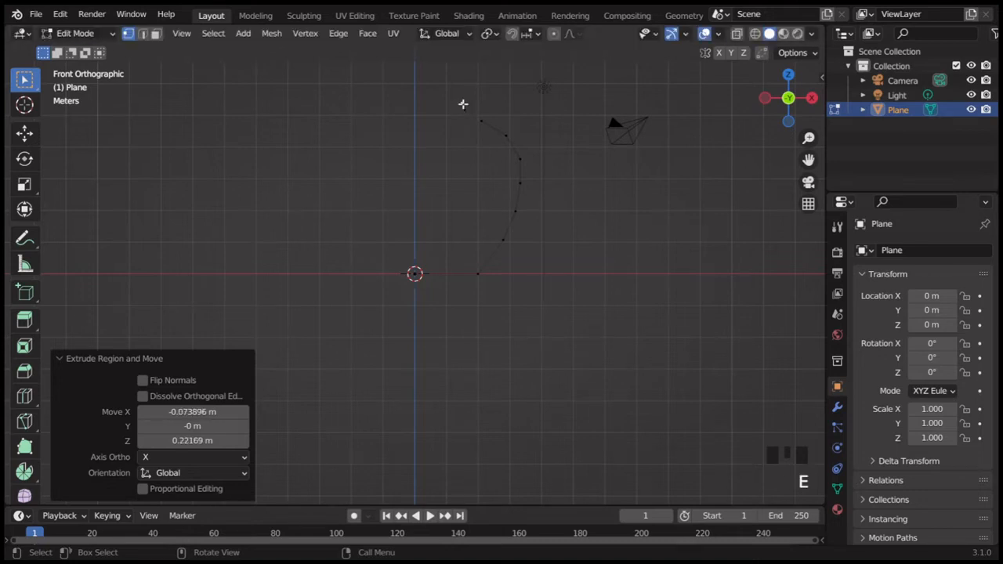
key("e")
left_click(462, 97)
key("e")
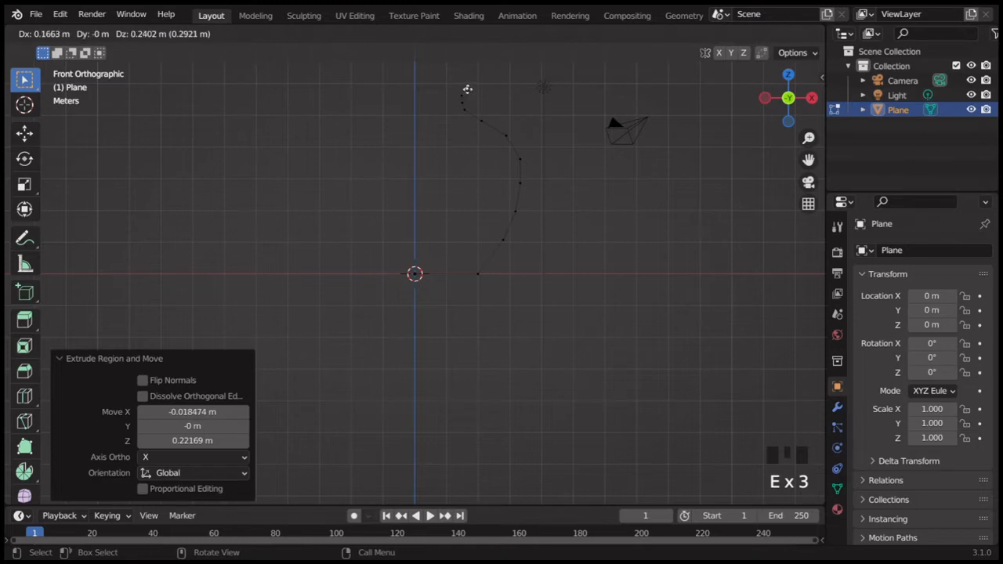
left_click(467, 90)
key("e")
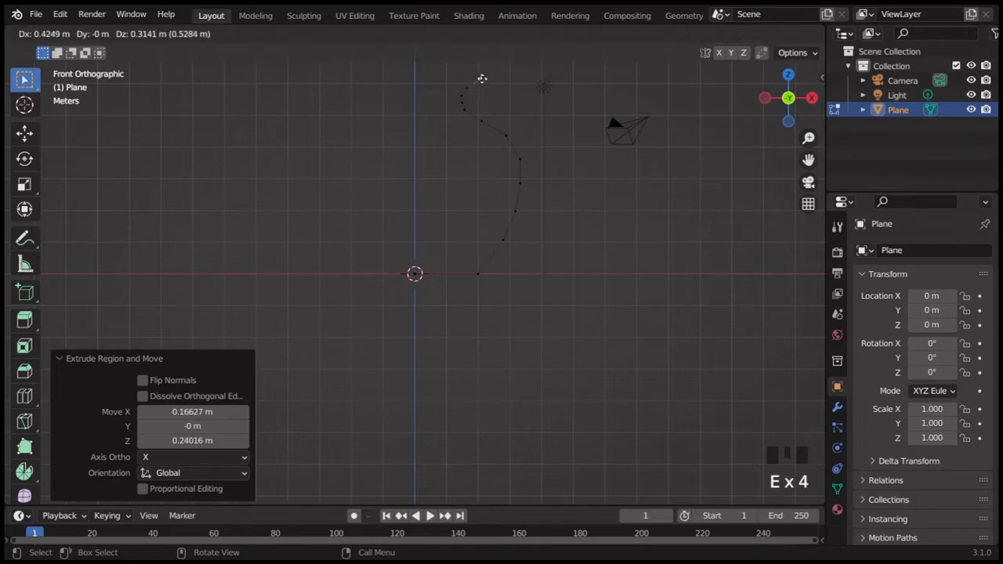
left_click(488, 74)
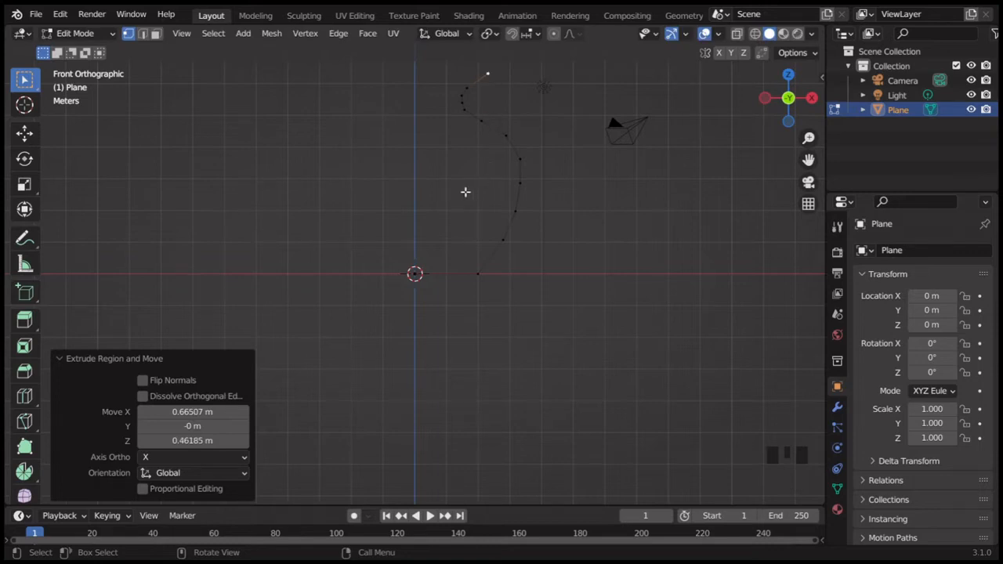
Select the whole profile and add a Solidify modifier with a thickness of 0.15 m.
key("a")
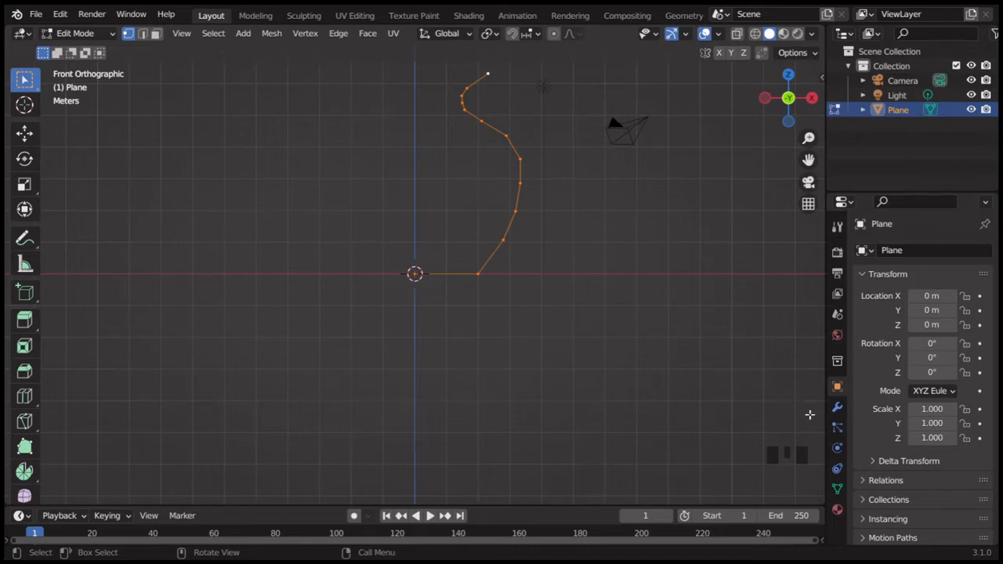
left_click(837, 408)
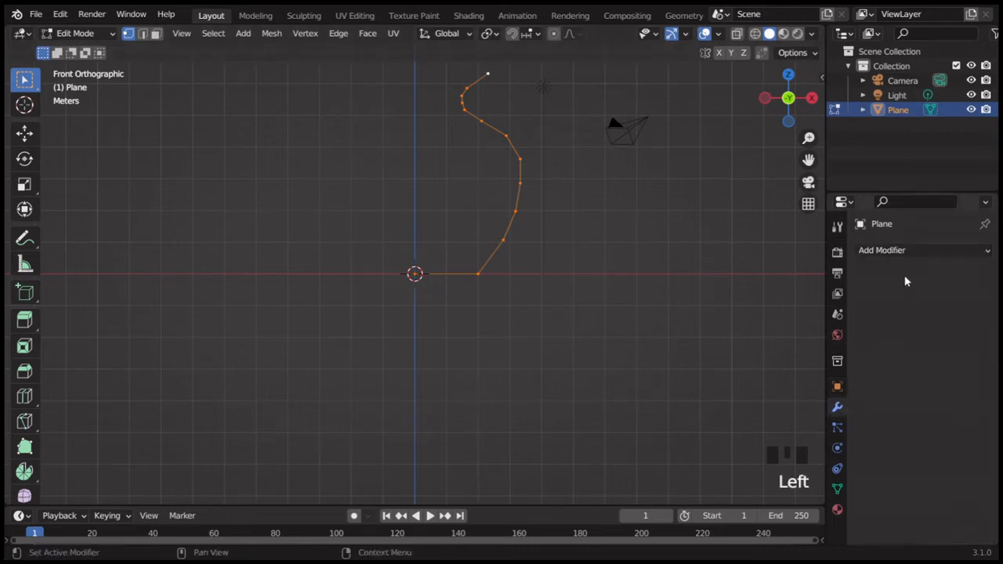
left_click(925, 249)
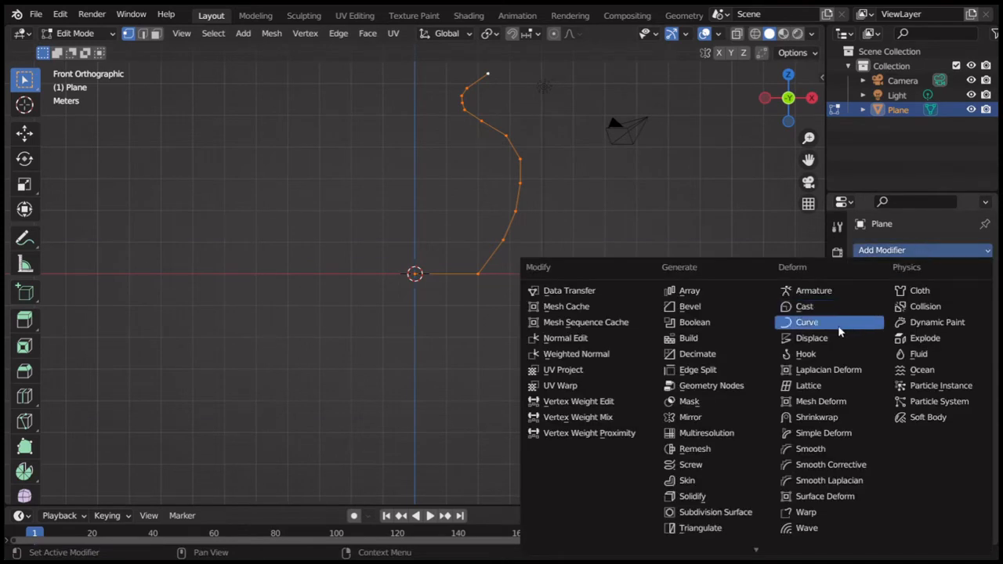
left_click(717, 498)
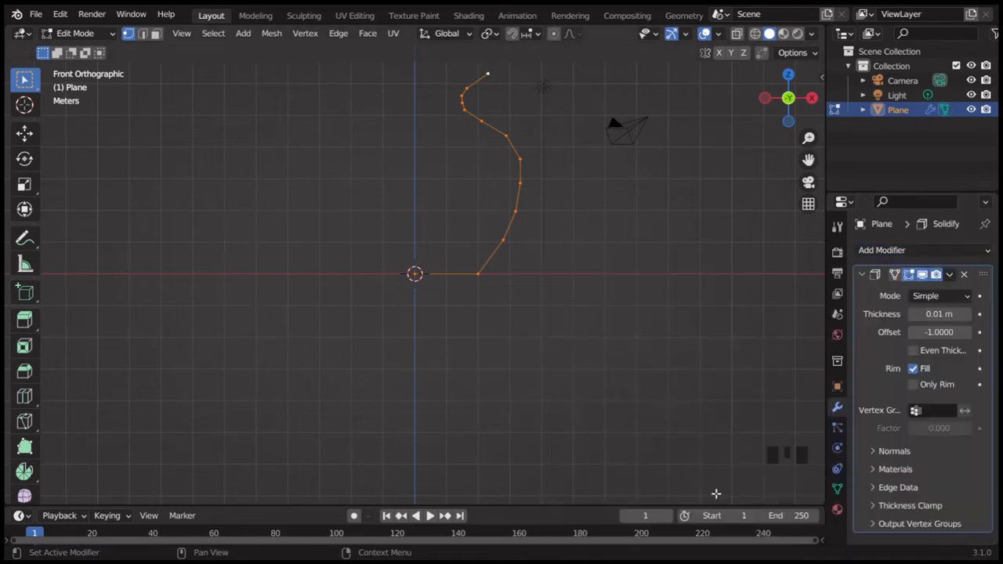
left_click(939, 314)
type("0.15")
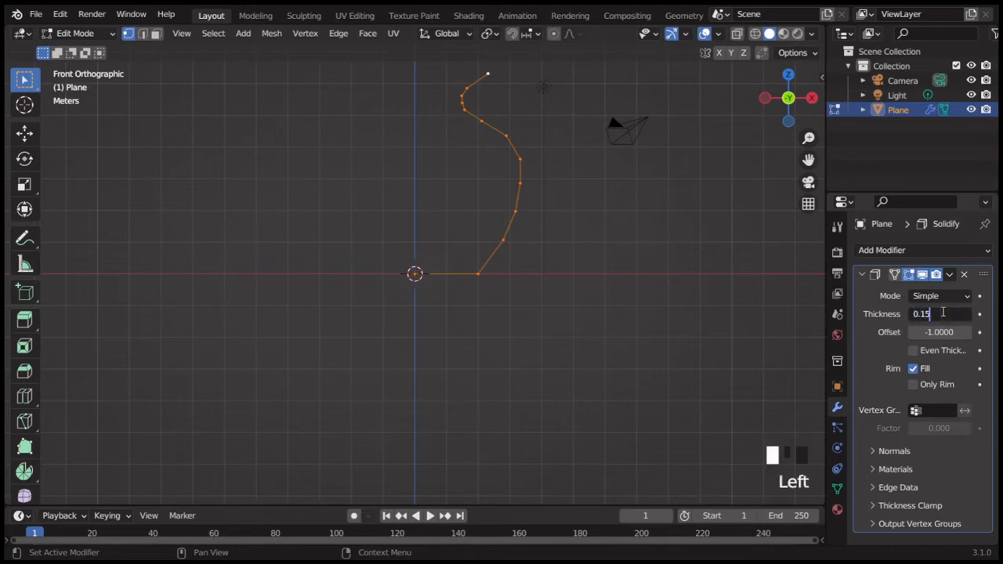
key("Return")
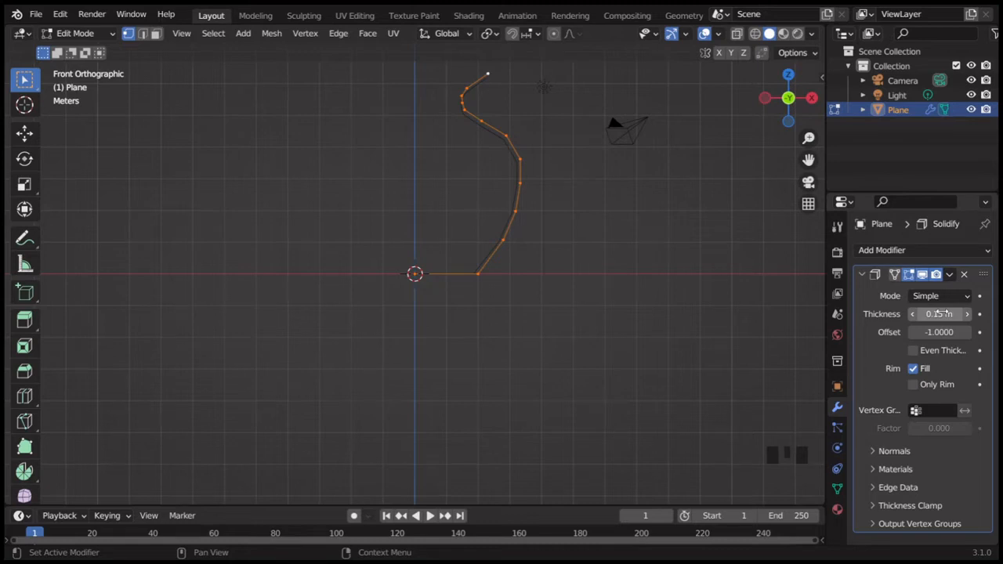
Add a Subdivision Surface modifier to the profile and set its viewport levels to 4.
left_click(914, 250)
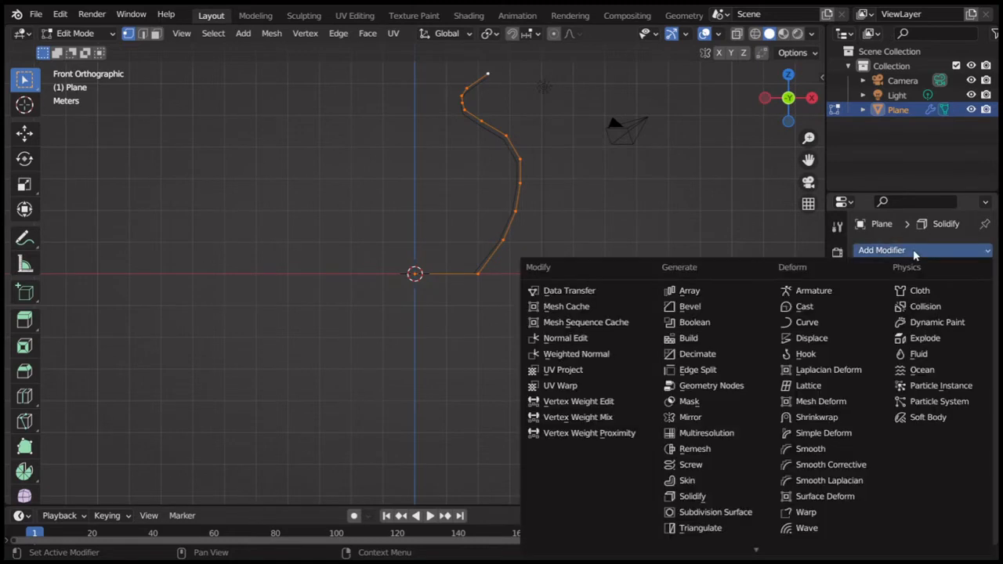
left_click(718, 514)
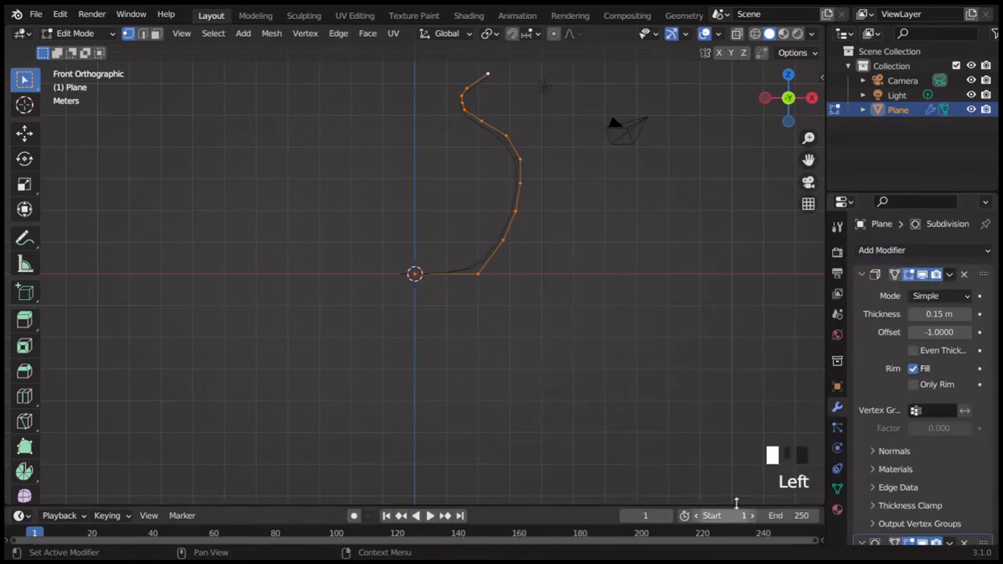
scroll(955, 480, "down", 3)
scroll(954, 480, "down", 5)
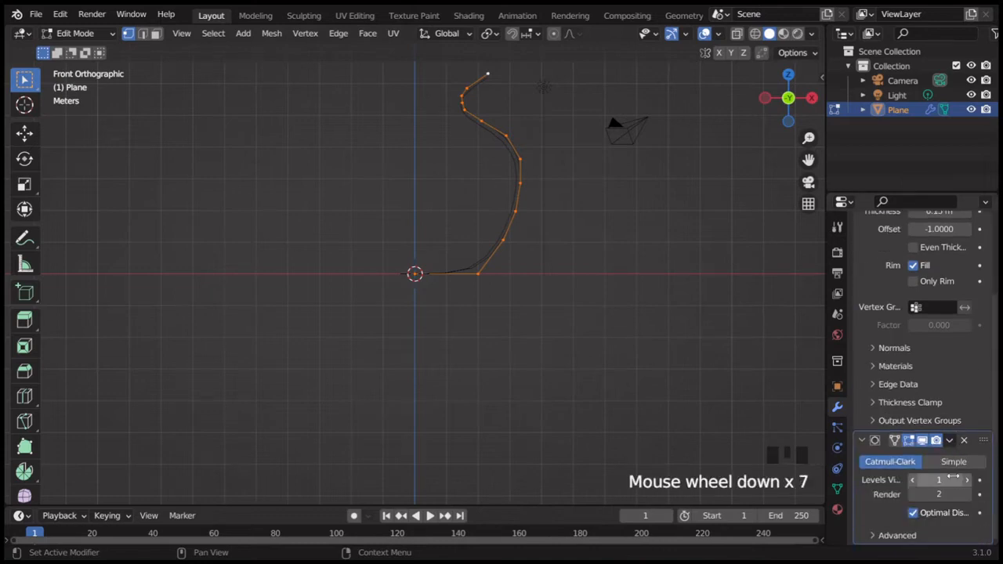
left_click(968, 480)
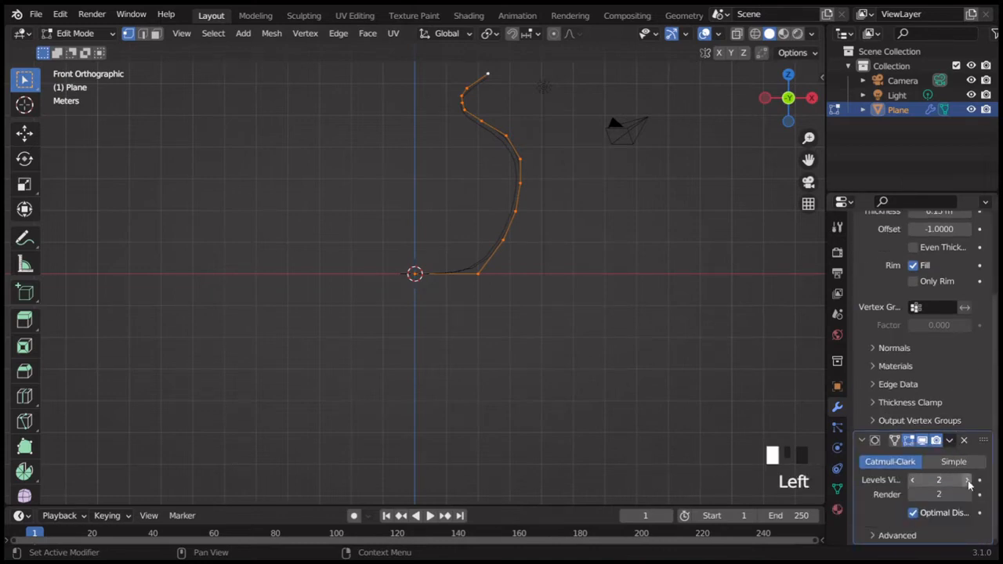
left_click(968, 481)
left_click(968, 481)
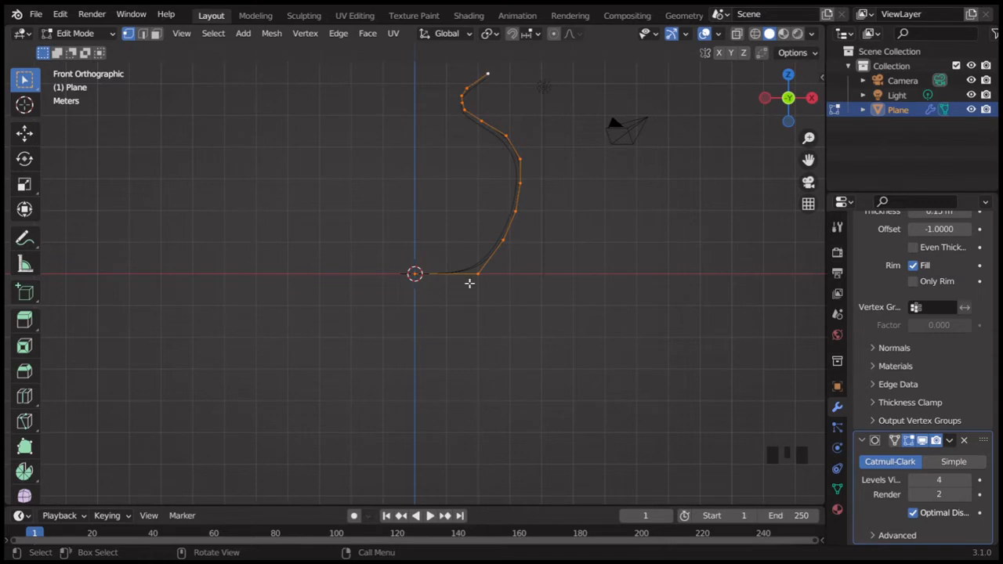
In top view, spin the profile around the Z axis in 12 steps through about -365° to form the vase body.
key("KP_7")
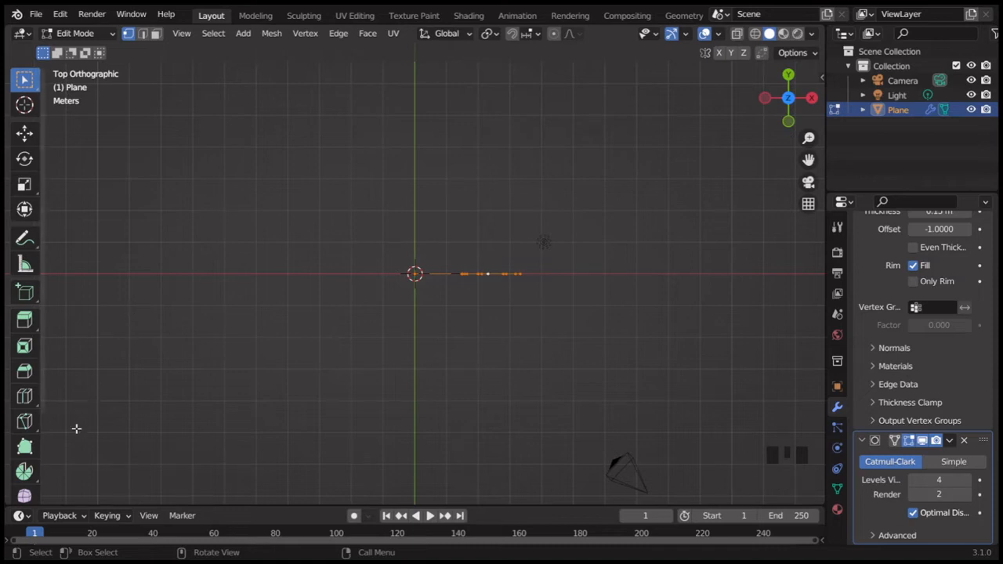
left_click(28, 473)
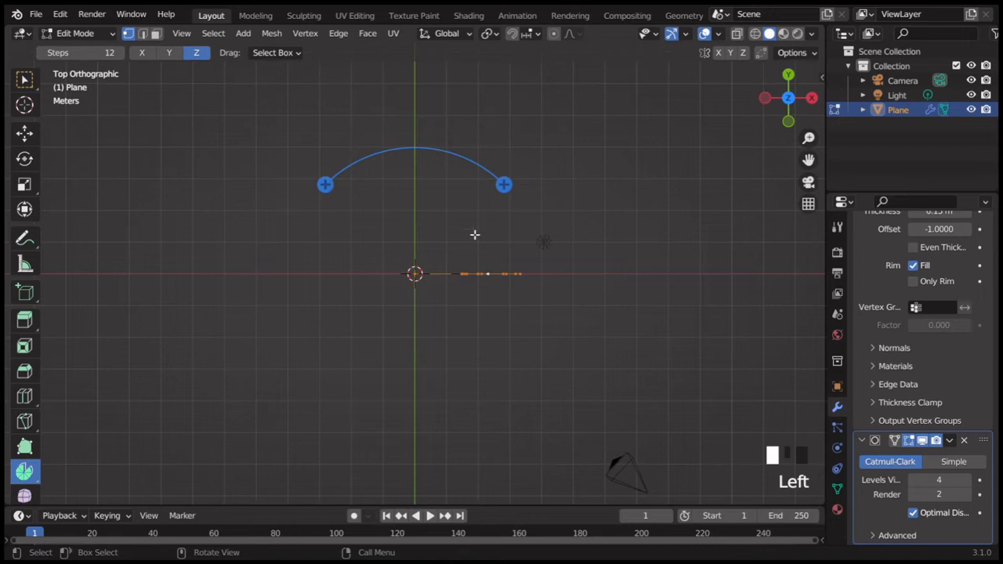
left_click_drag(503, 185, 479, 195)
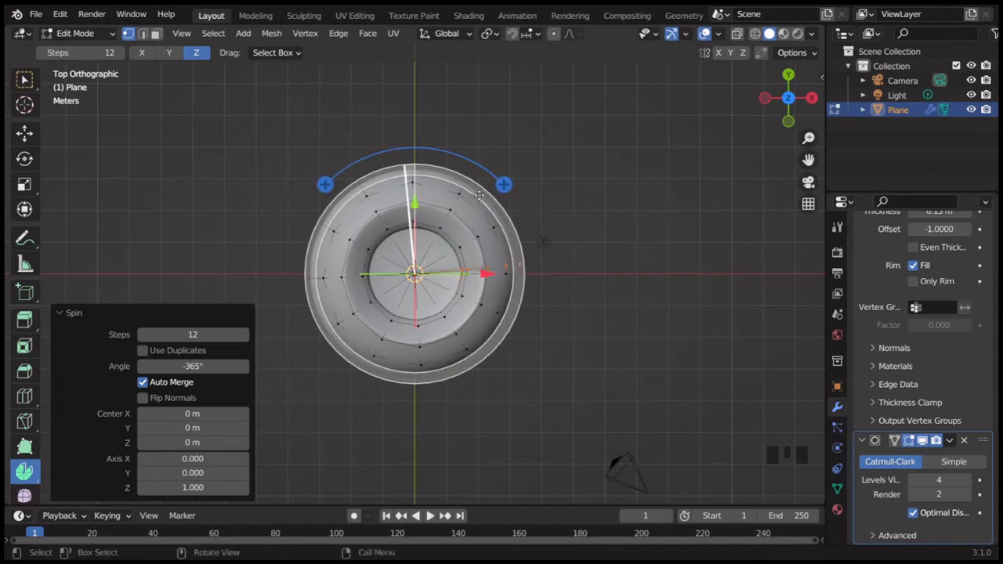
left_click(480, 195)
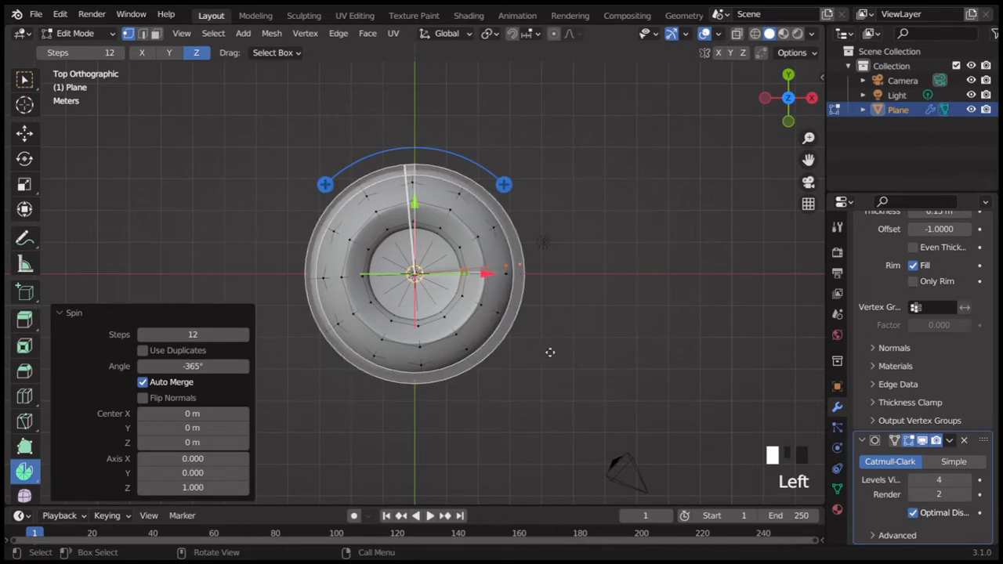
Select the profile's edge loop beside the seam and spin it around the Z axis again through roughly a full turn.
key("KP_8")
key("KP_8")
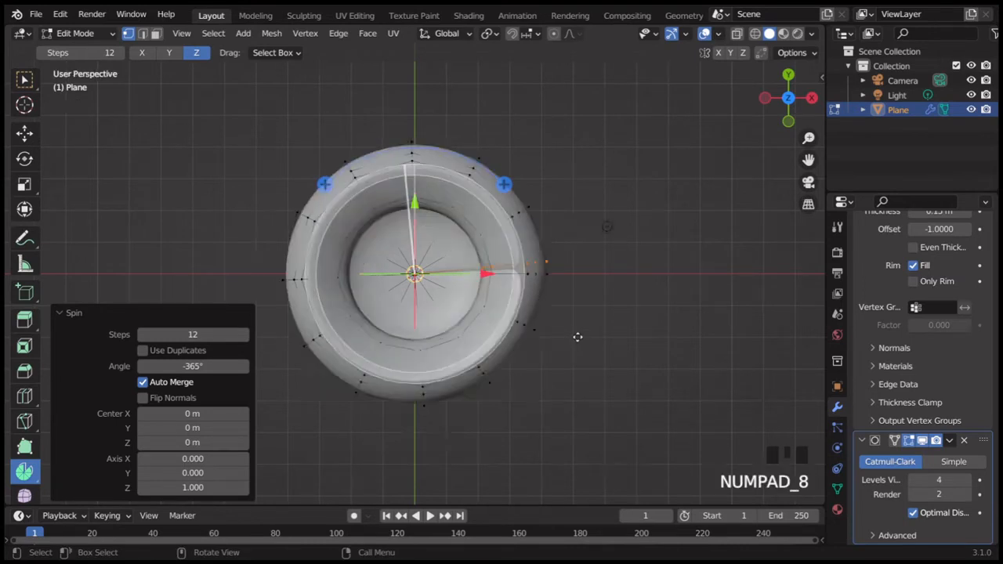
key("KP_2")
key("KP_2")
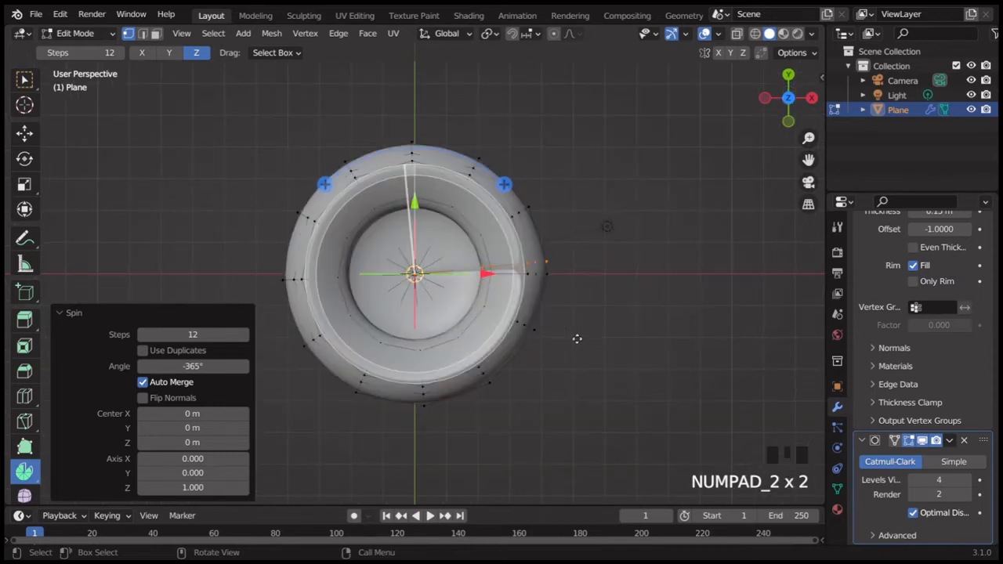
left_click(536, 261, "alt")
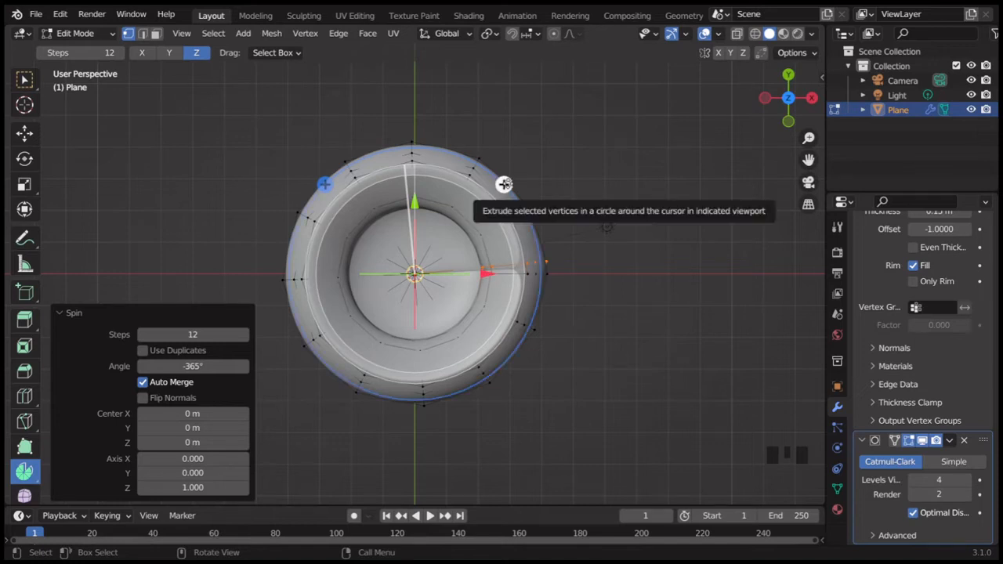
left_click_drag(504, 184, 522, 170)
left_click(522, 170)
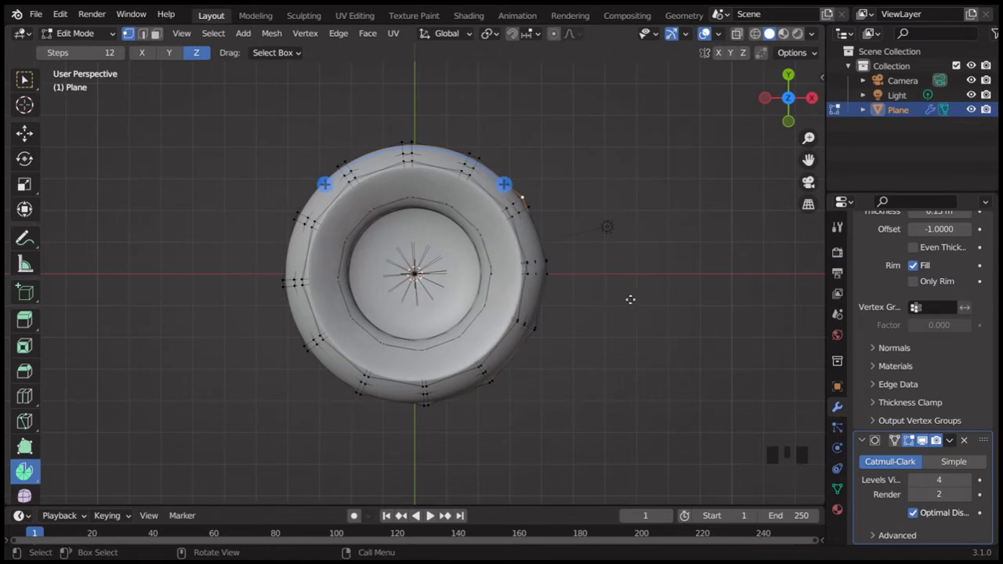
Return to the Select Box tool and switch the vase from Edit Mode to Object Mode.
key("KP_2")
key("KP_2")
key("KP_2")
key("KP_2")
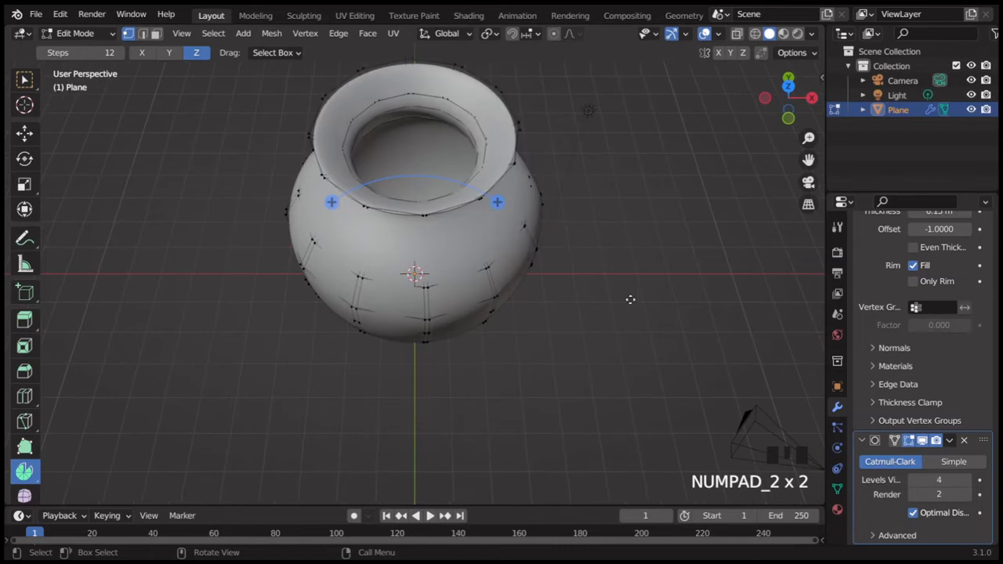
key("KP_2")
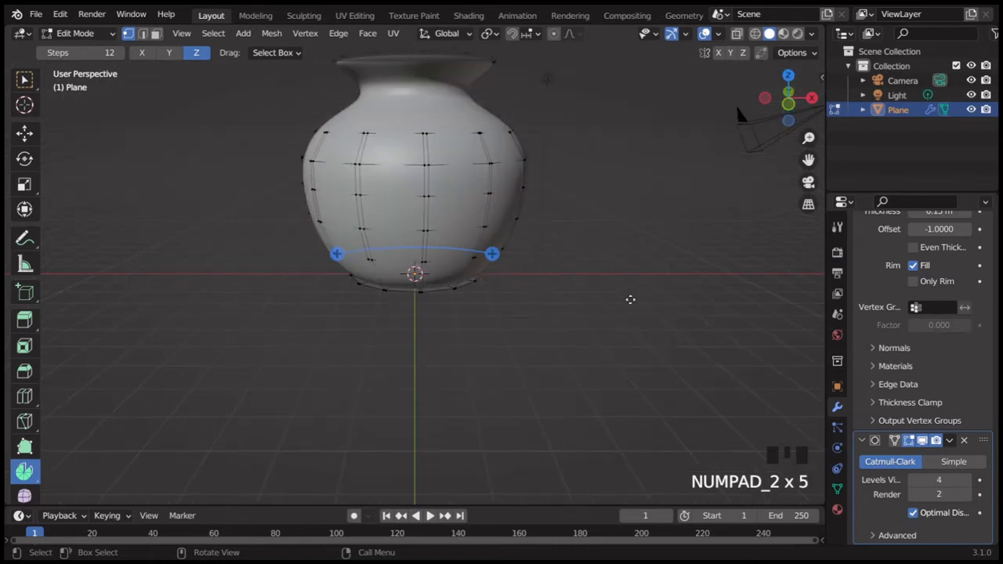
key("KP_Subtract")
key("KP_8")
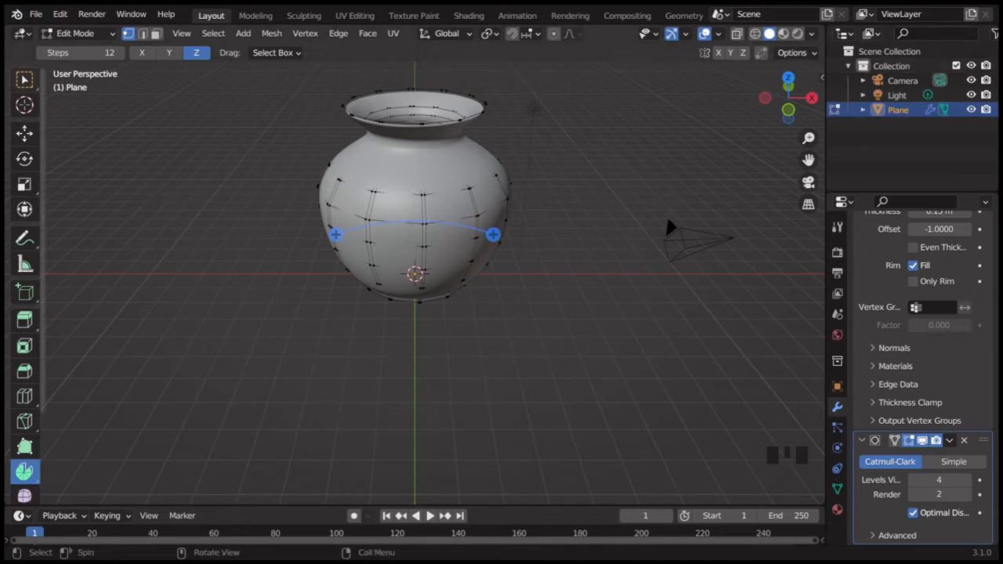
left_click(24, 79)
left_click(88, 34)
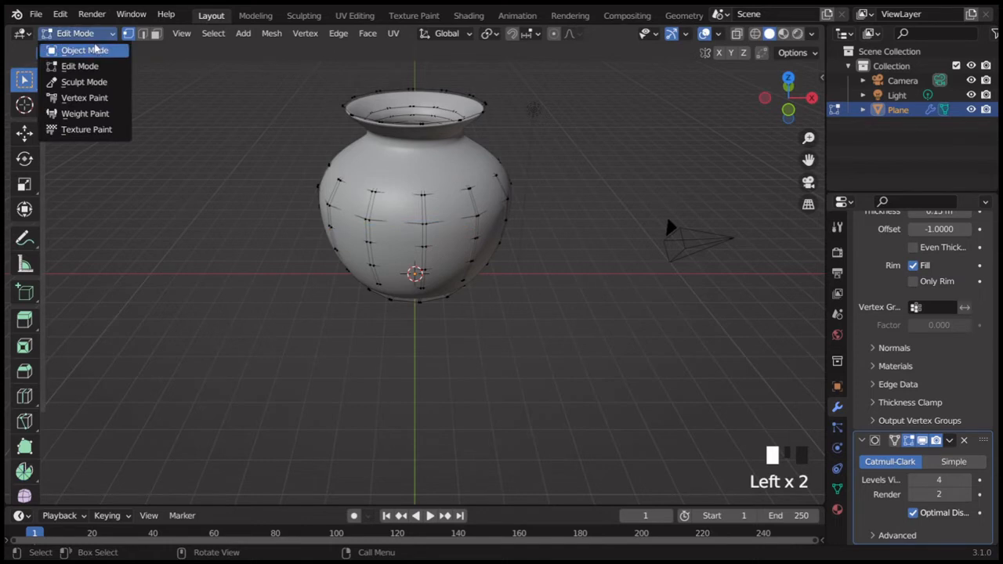
left_click(94, 51)
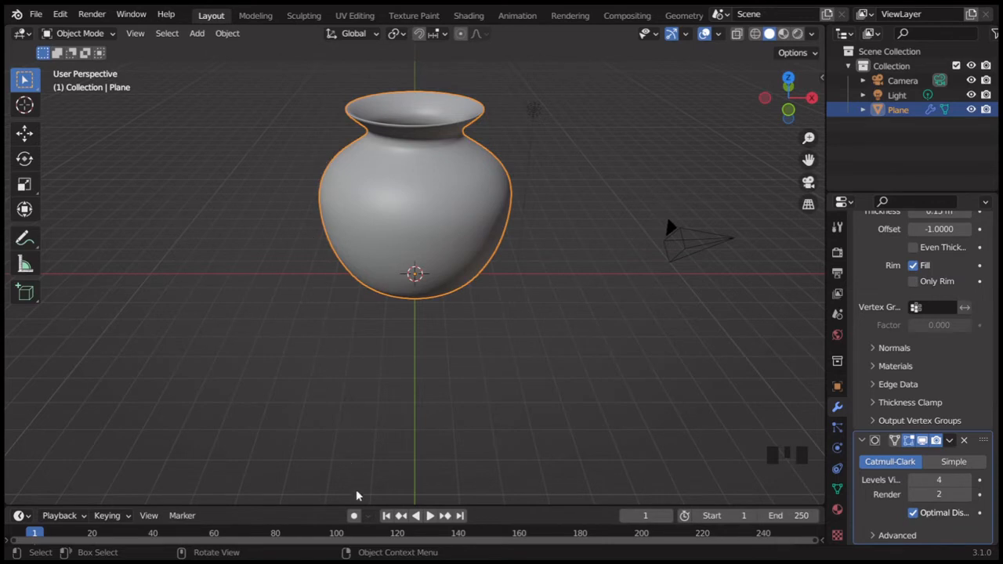
Enlarge the timeline area below the viewport and change it into a Shader Editor.
left_click_drag(359, 503, 359, 479)
left_click_drag(369, 367, 375, 313)
key("KP_Subtract")
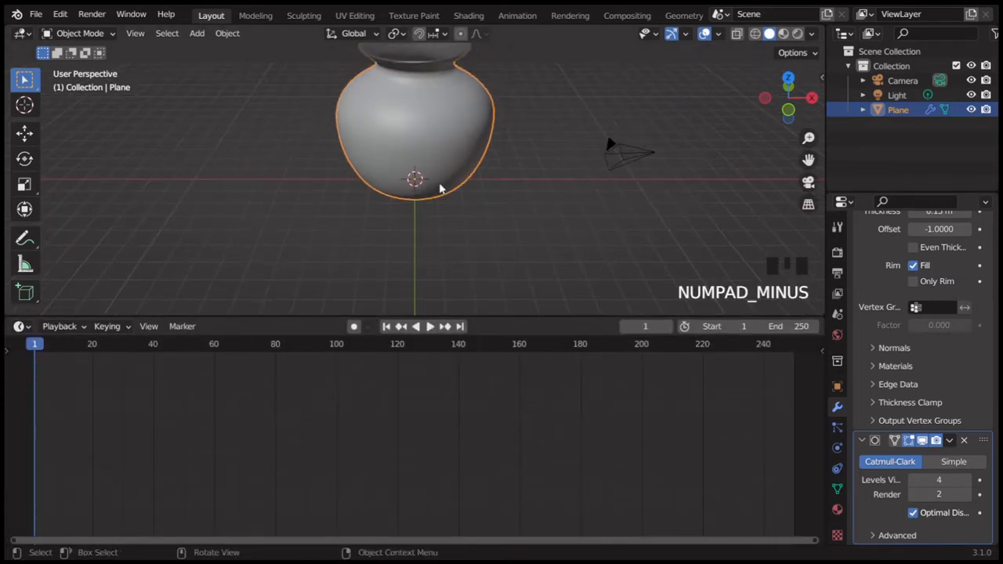
key("KP_Subtract")
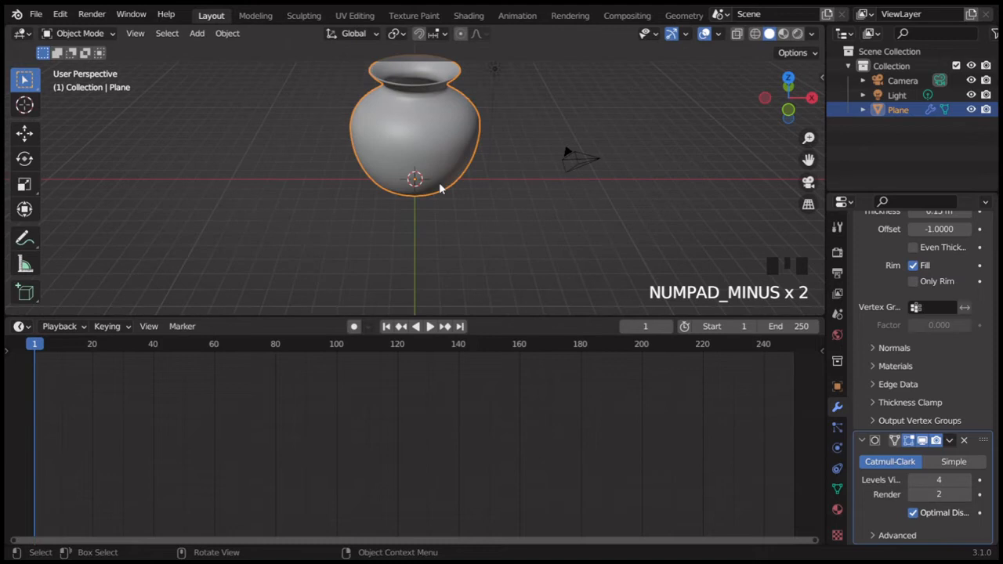
left_click(22, 326)
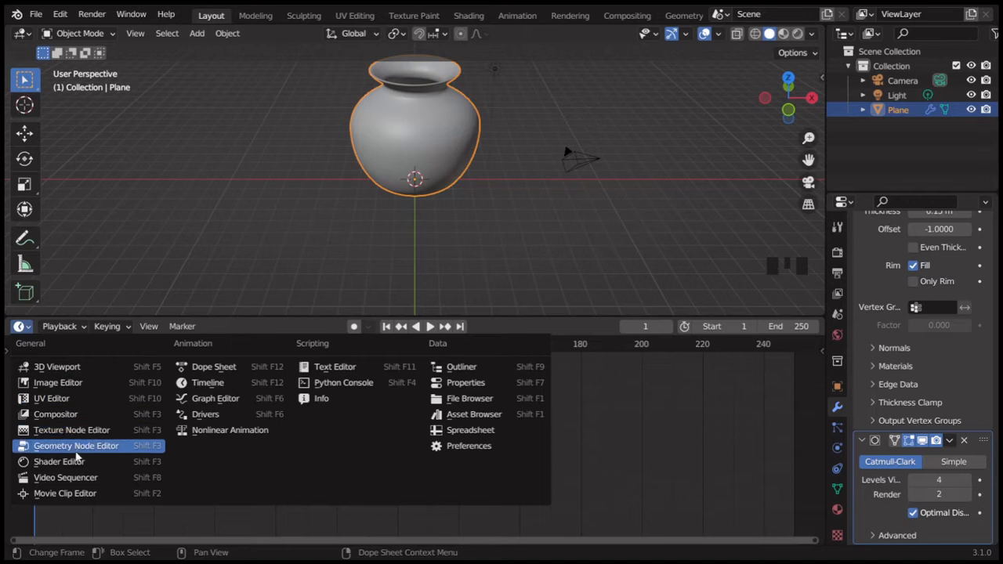
left_click(58, 462)
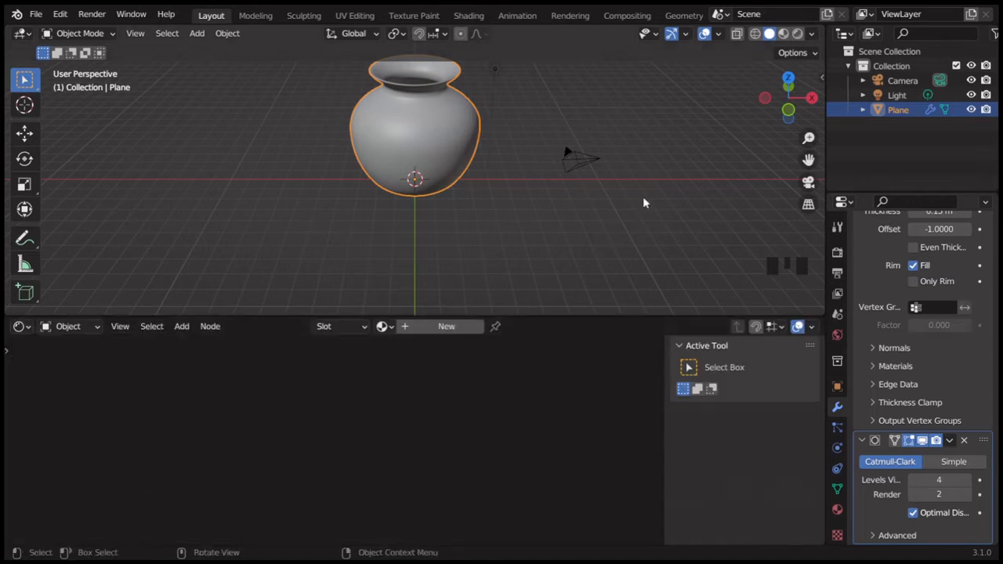
Switch the viewport to rendered shading and create a new material for the vase.
left_click(798, 35)
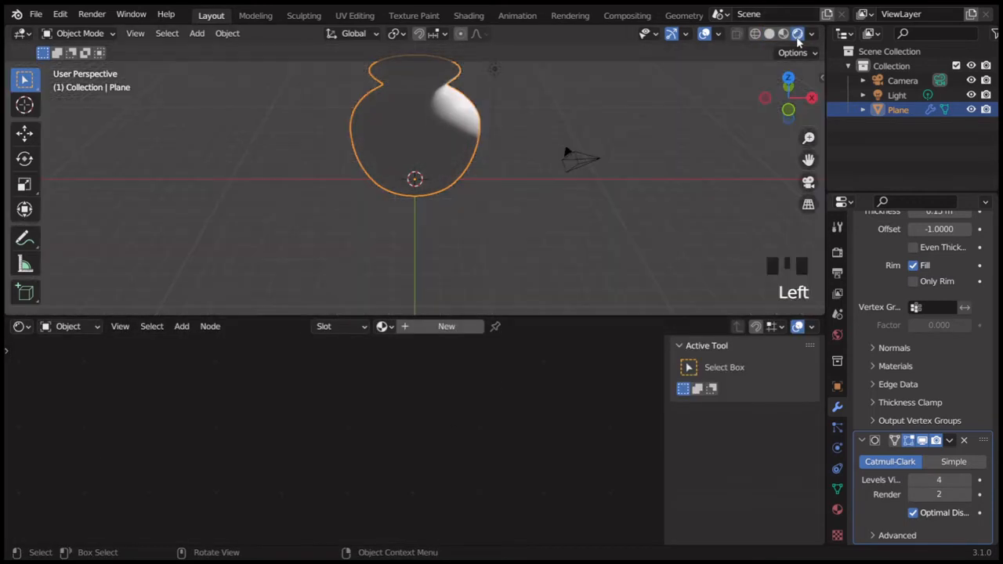
left_click(442, 326)
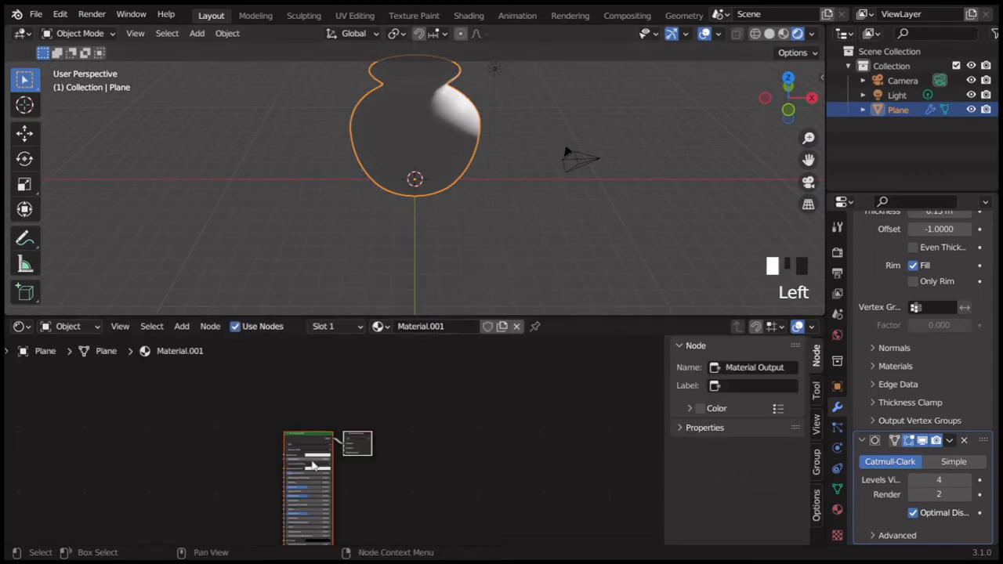
Add a ColorRamp node before the Principled BSDF and connect its Color output to the shader's Base Color.
key("KP_Add")
key("KP_Add")
key("KP_Add")
key("KP_Add")
key("KP_Add")
key("KP_Add")
key("KP_Add")
key("KP_Add")
key("KP_Add")
key("KP_Add")
key("KP_Add")
key("KP_Add")
key("KP_Add")
key("KP_Add")
key("KP_Add")
key("KP_Add")
key("KP_Add")
key("KP_Add")
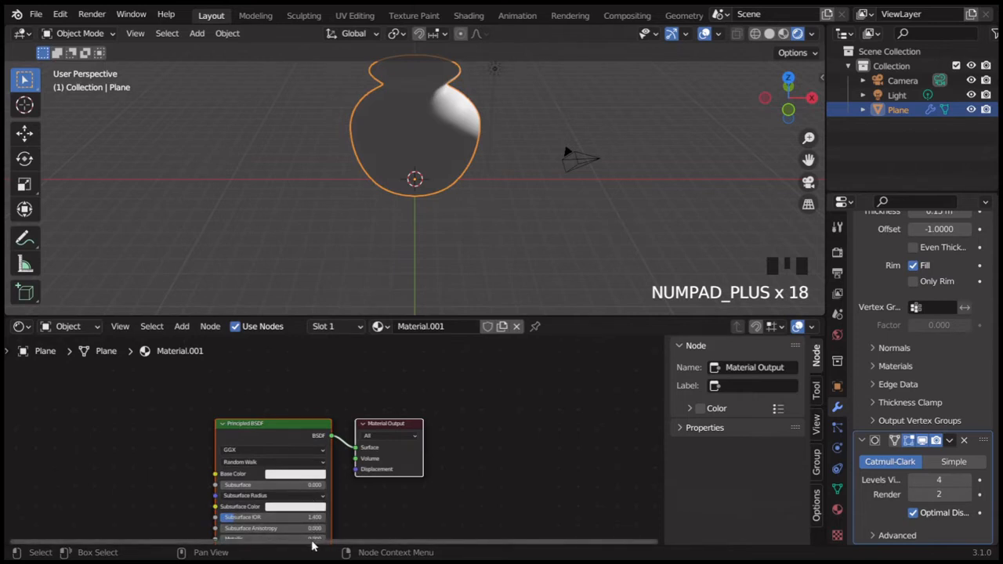
left_click_drag(312, 541, 76, 541)
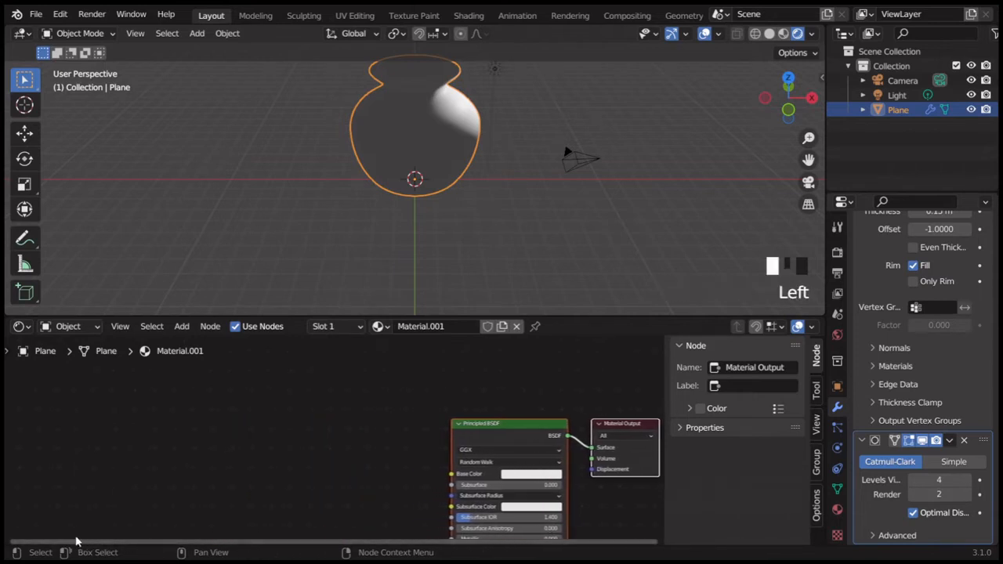
left_click(185, 327)
left_click(193, 343)
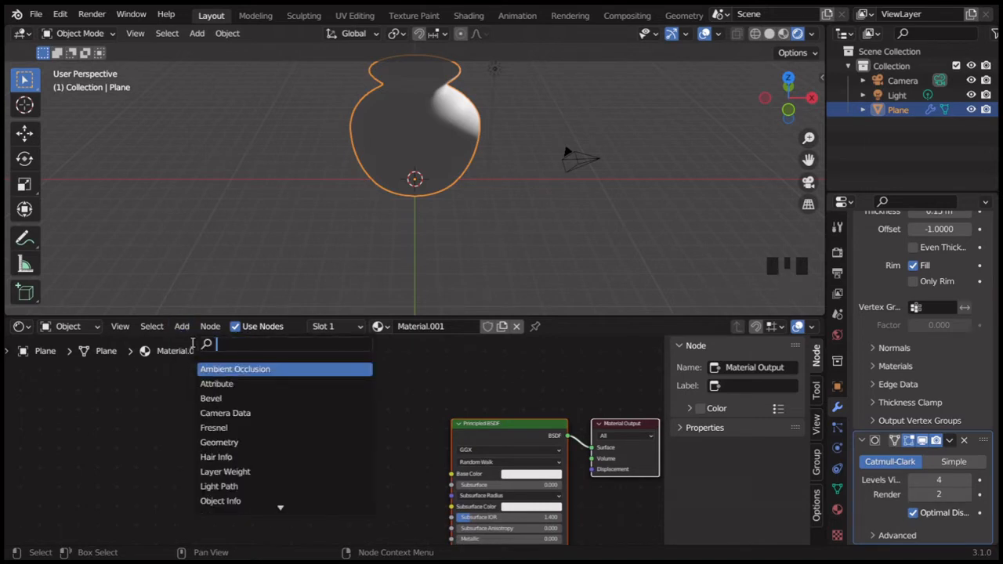
type("colo")
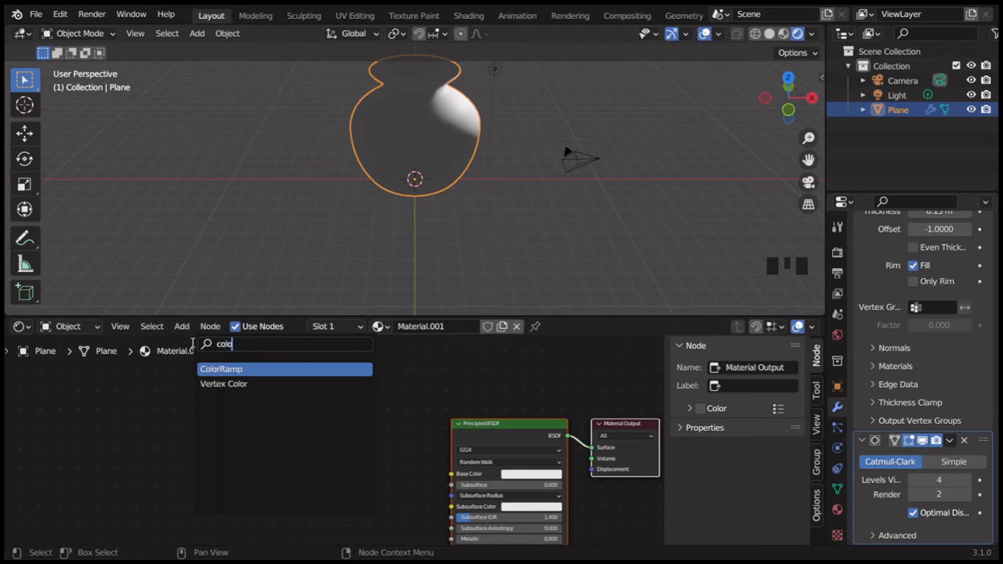
key("Return")
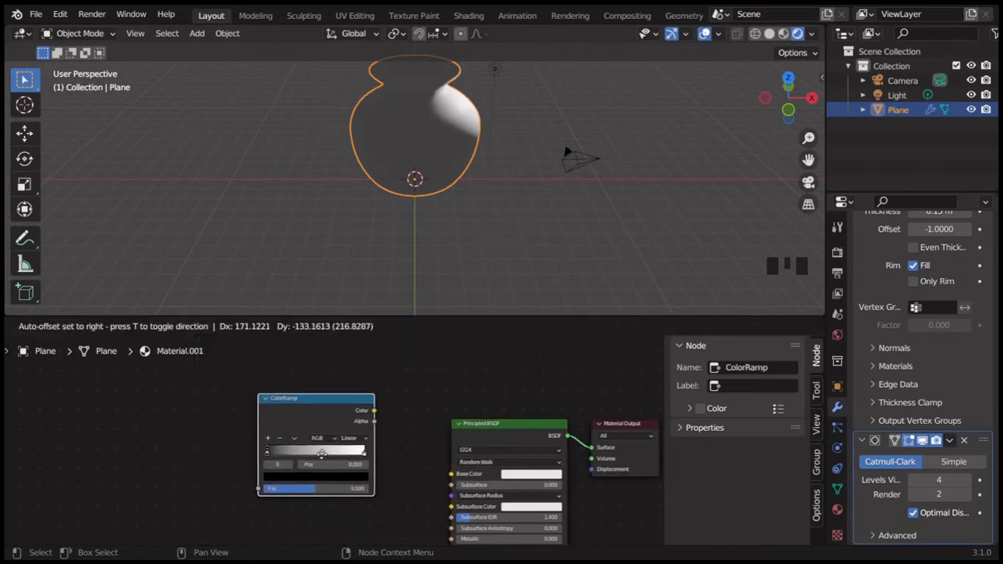
left_click(369, 481)
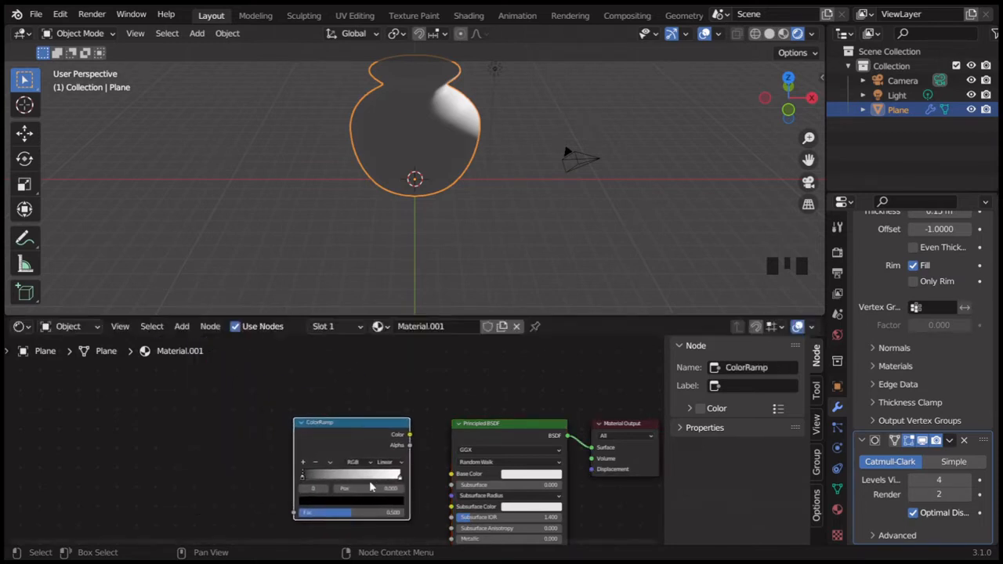
left_click_drag(410, 436, 453, 477)
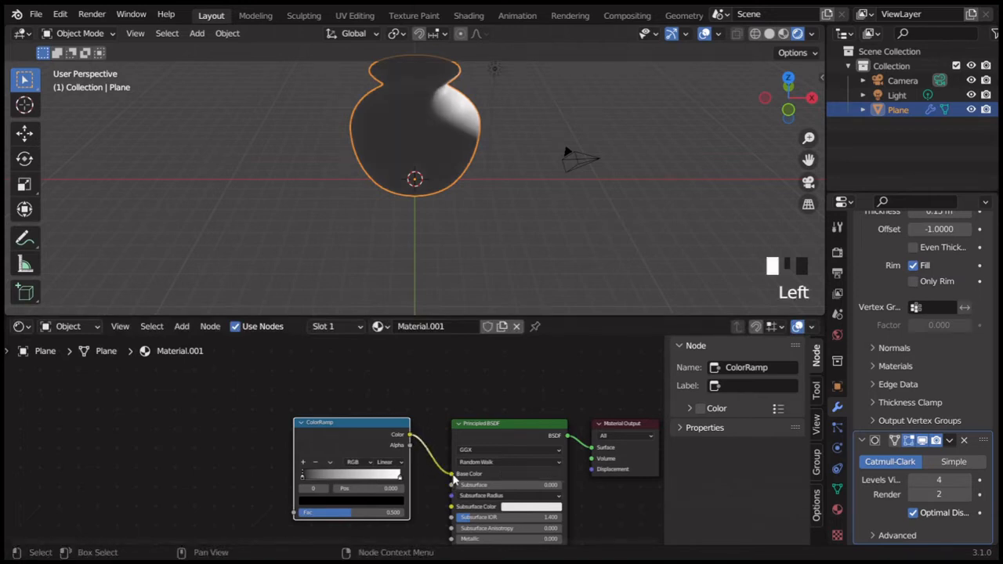
Add a MixRGB node and place it in front of the ColorRamp node.
left_click(181, 327)
left_click(198, 345)
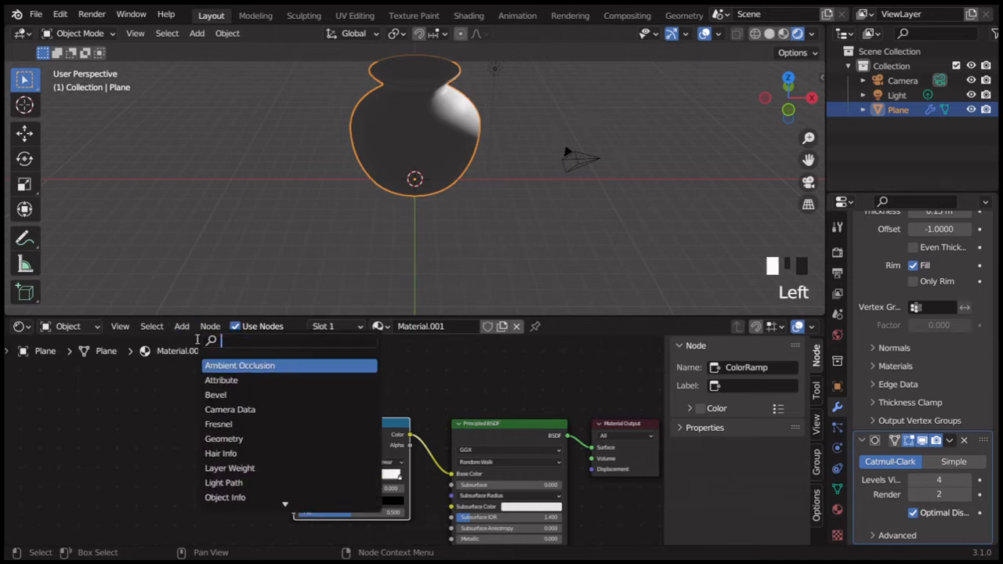
type("mix")
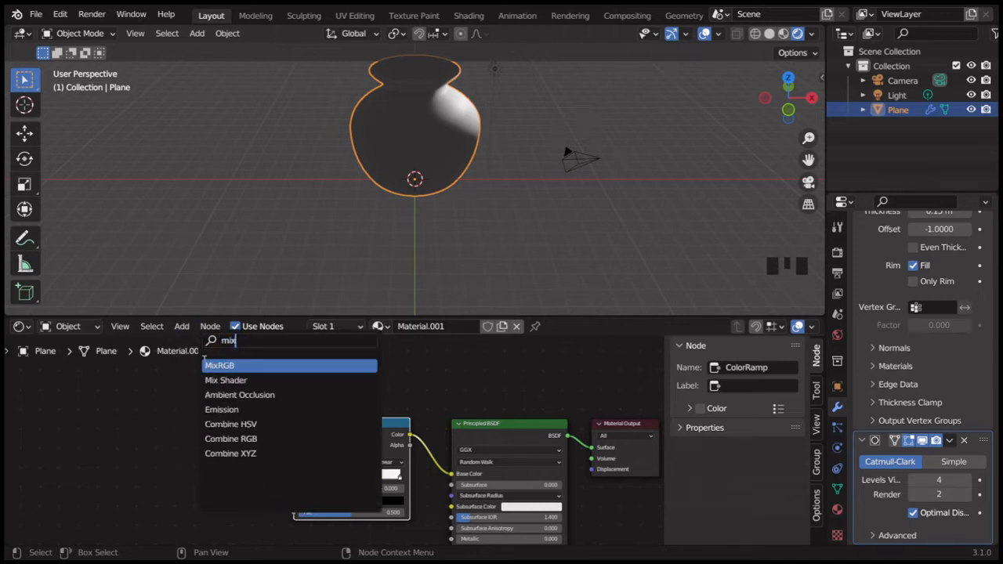
left_click(220, 366)
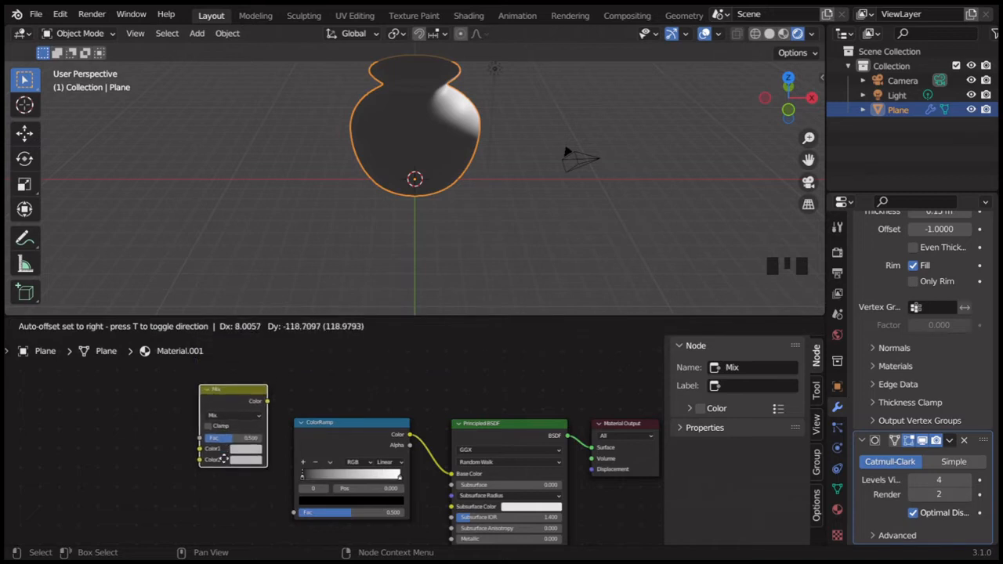
left_click(225, 462)
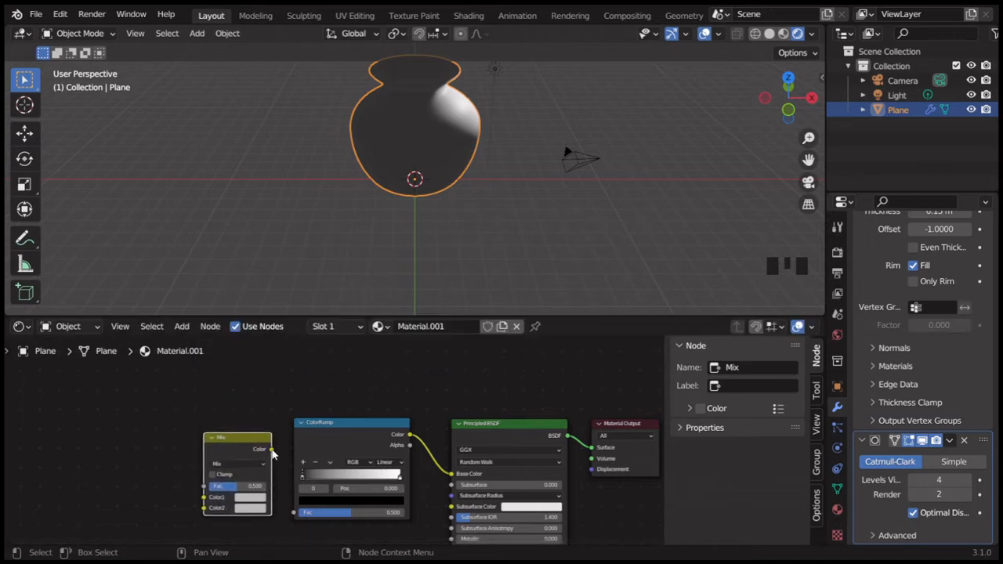
Link the Mix node's Color output to the ColorRamp's Fac, and feed Mix Color1 from the Color output of a new Gradient Texture node.
left_click_drag(272, 452, 296, 515)
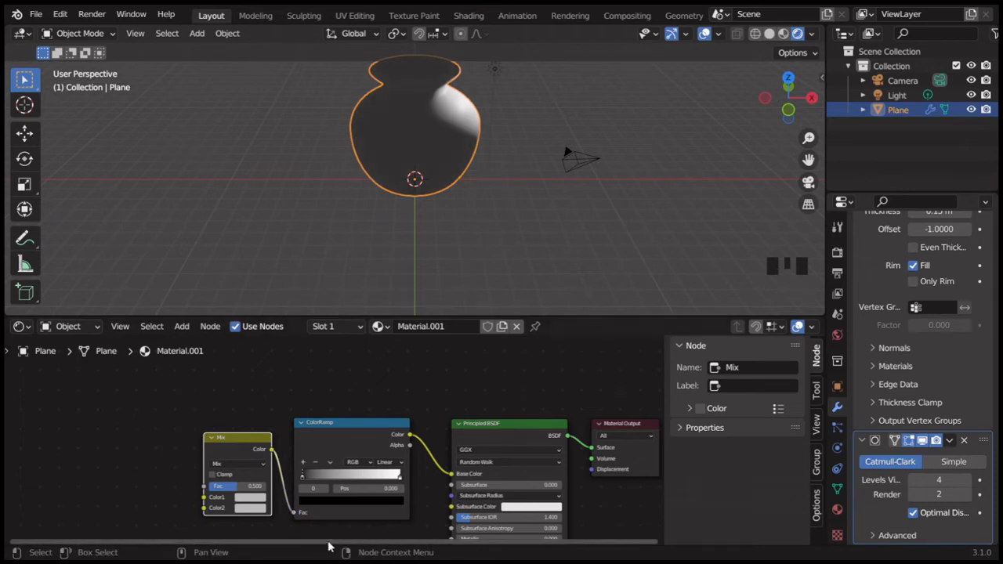
left_click_drag(327, 547, 180, 544)
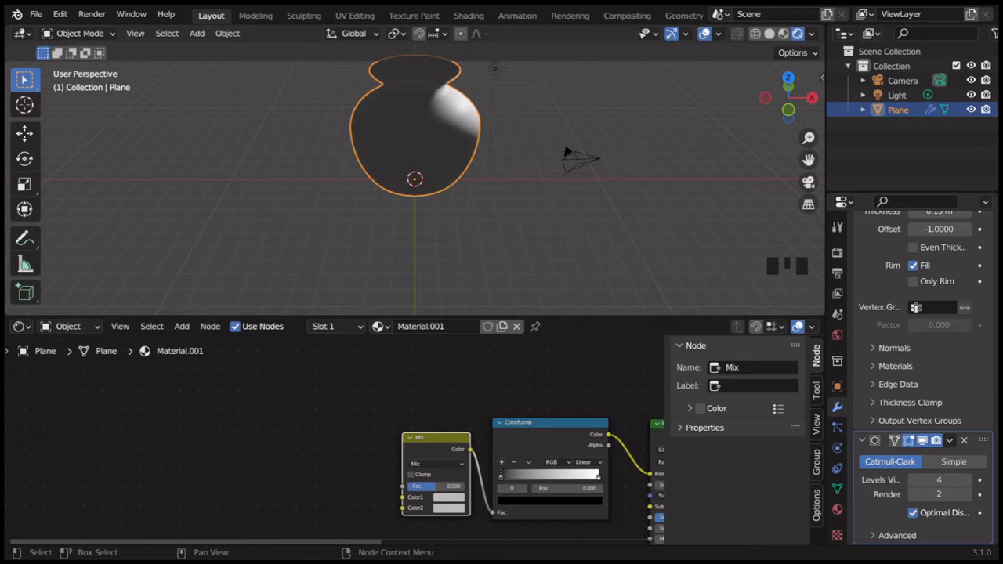
left_click(182, 327)
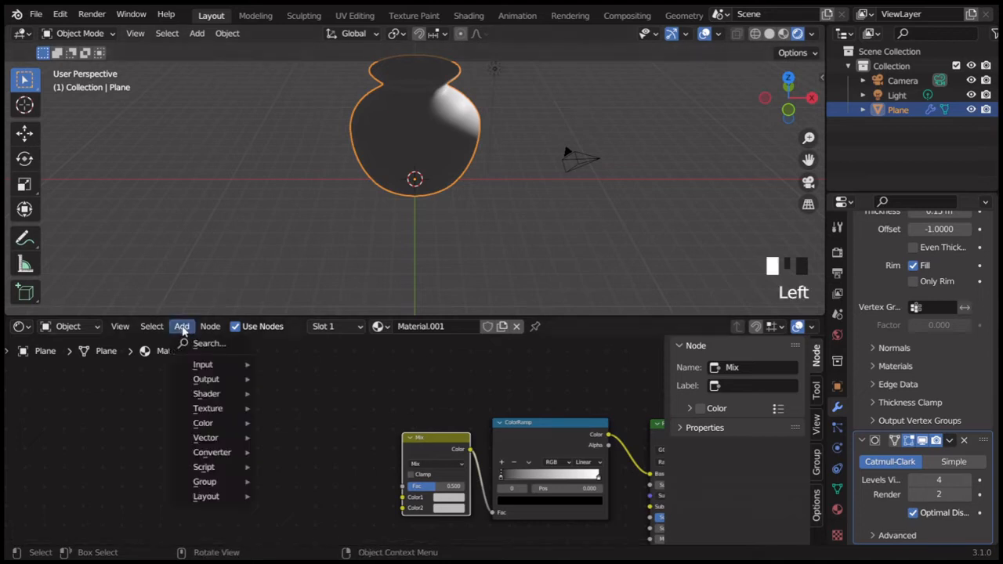
left_click(196, 343)
type("gr")
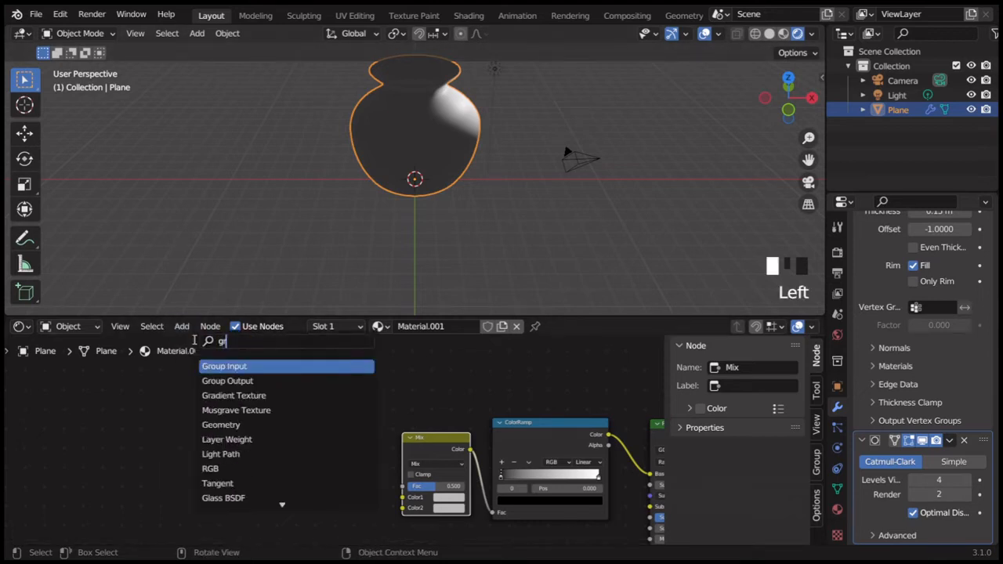
type("ad")
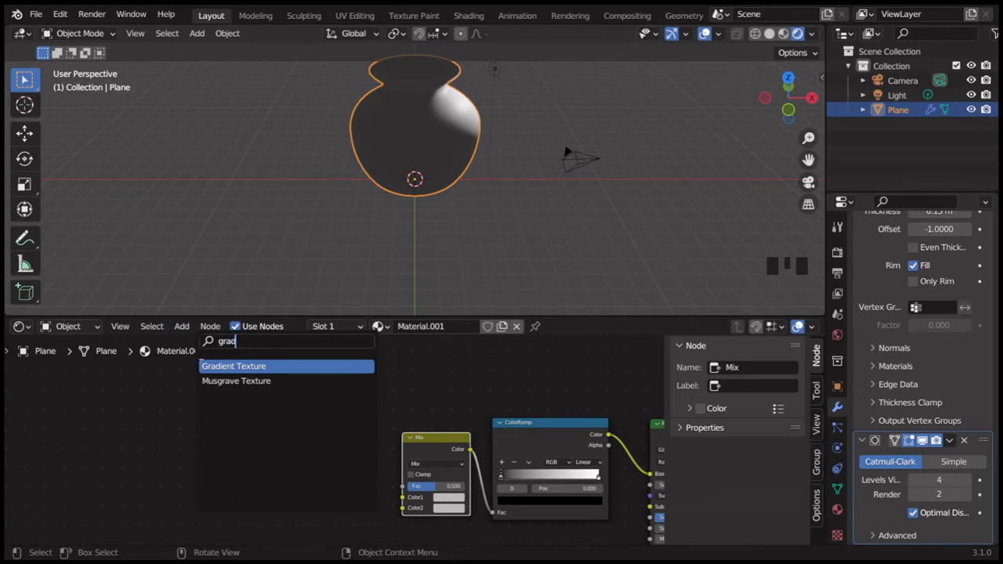
key("Return")
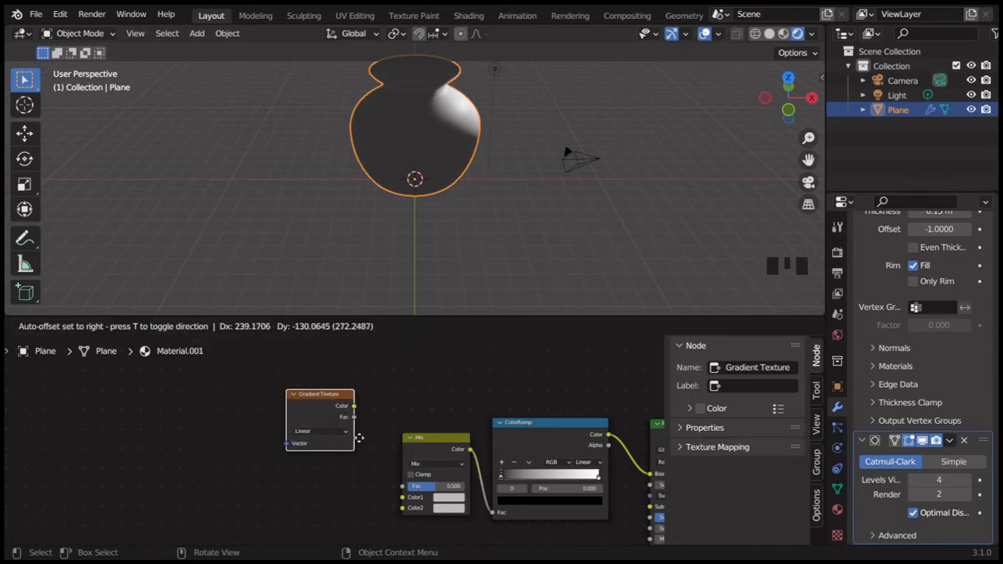
left_click(360, 438)
left_click_drag(355, 407, 406, 503)
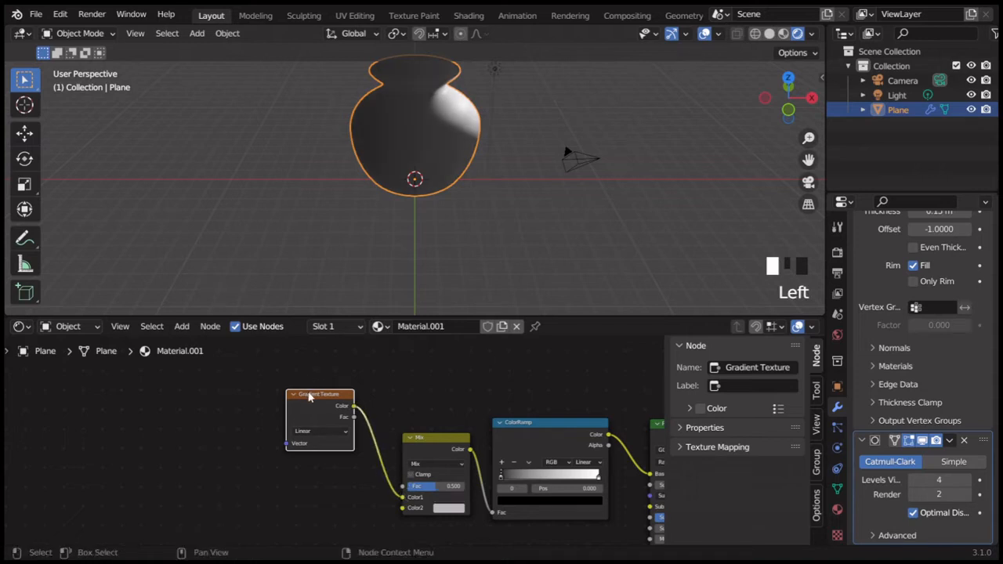
left_click_drag(307, 393, 329, 392)
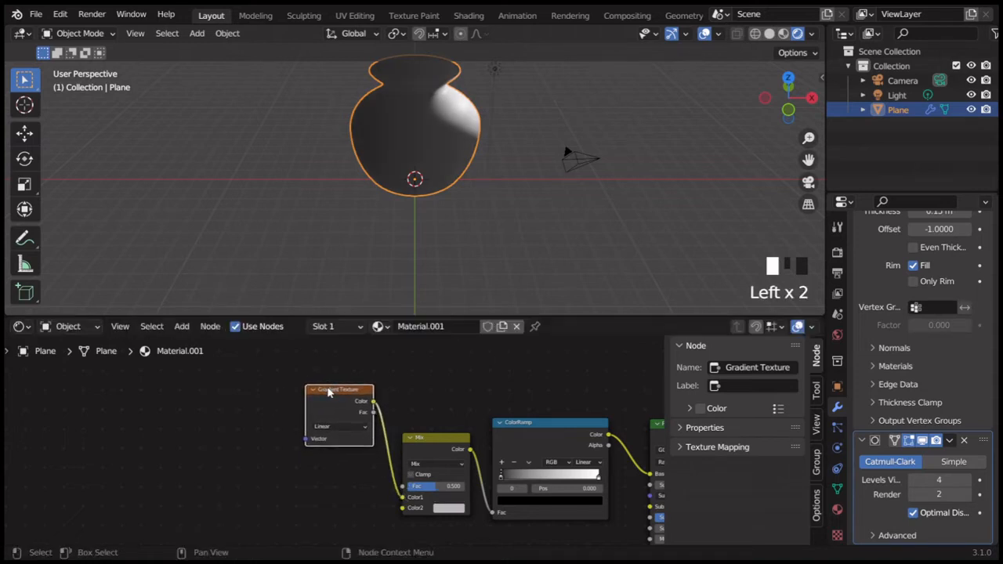
Add a Noise Texture node below the Gradient Texture and connect its Color output to the Mix node's Color2.
left_click(182, 327)
left_click(205, 343)
type("noise")
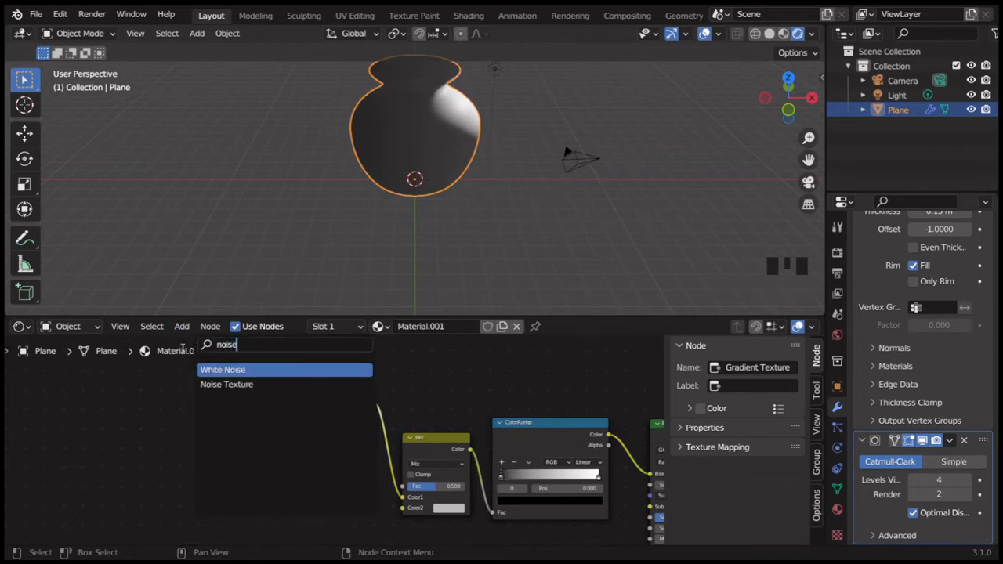
key("Down")
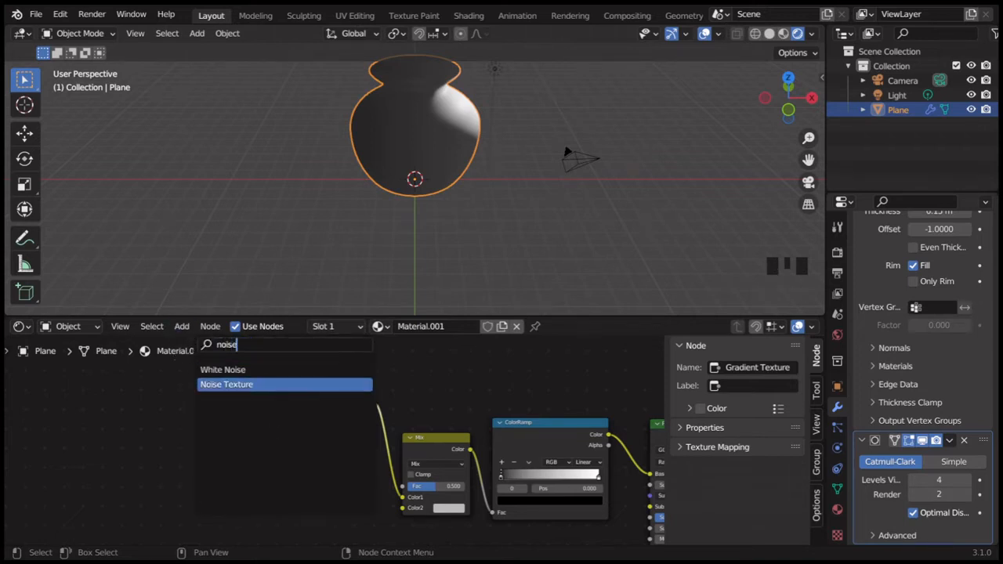
key("Return")
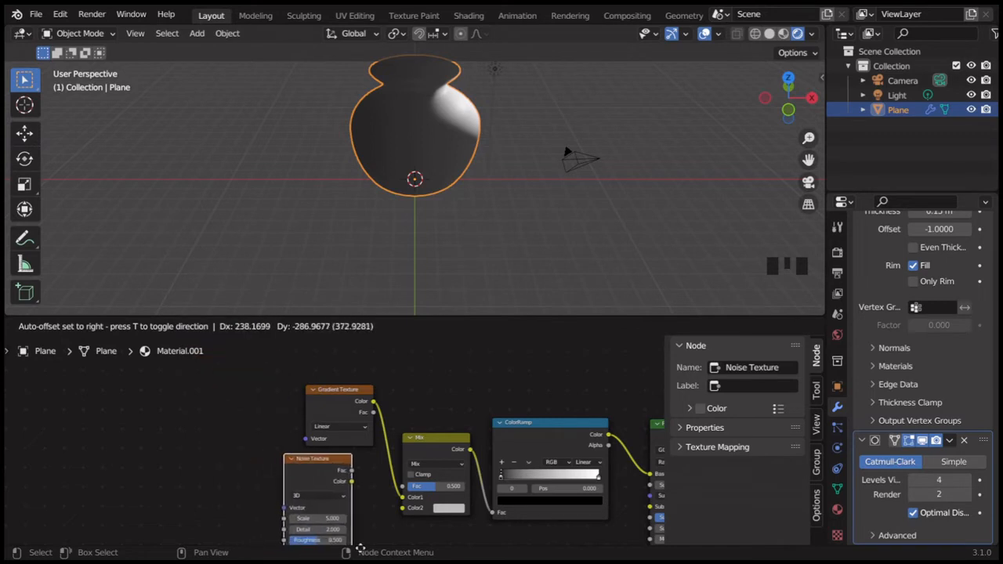
left_click(376, 468)
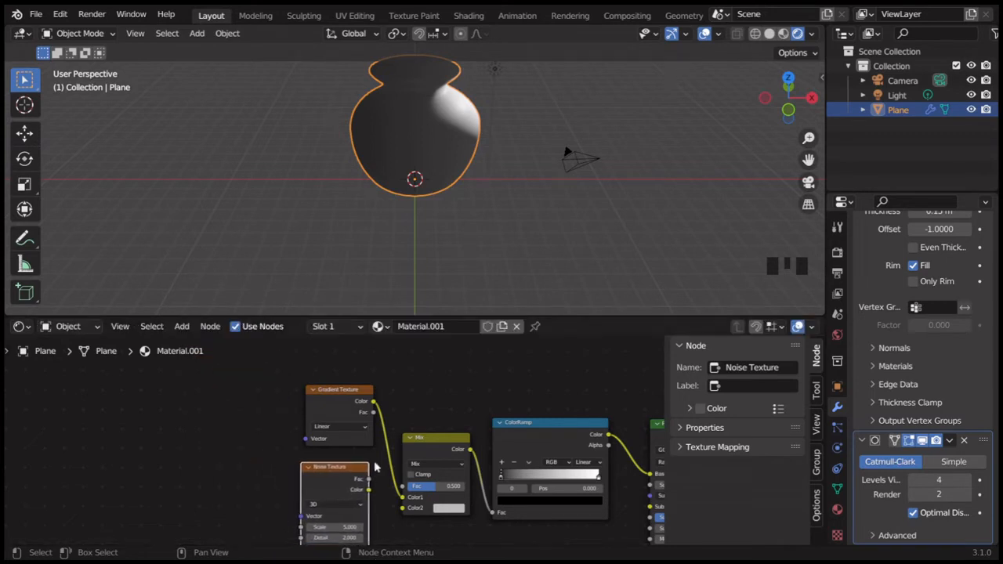
left_click_drag(370, 492, 401, 508)
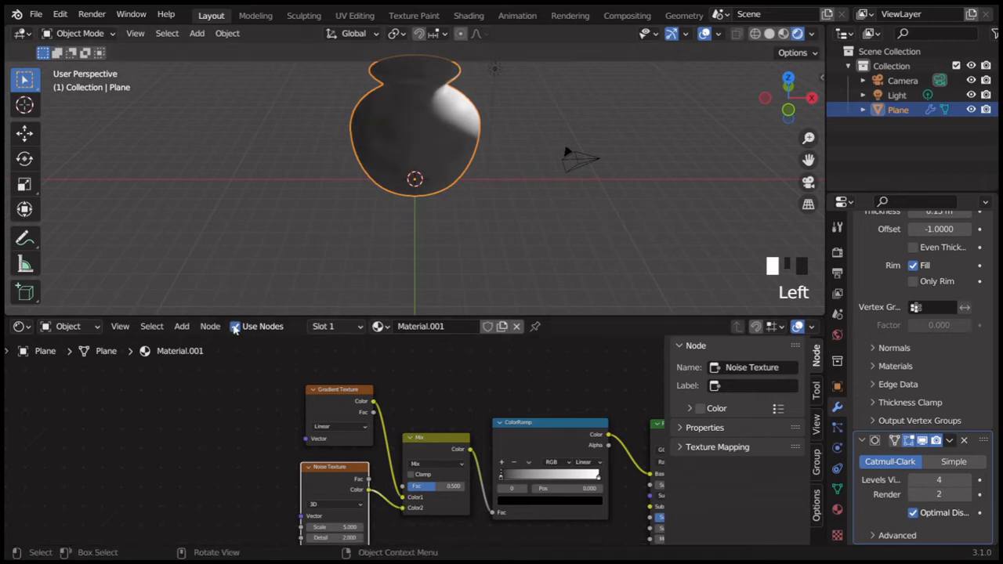
Add a Mapping node before the textures and connect its Vector output to the Gradient and Noise Texture Vector inputs.
left_click(183, 327)
left_click(194, 343)
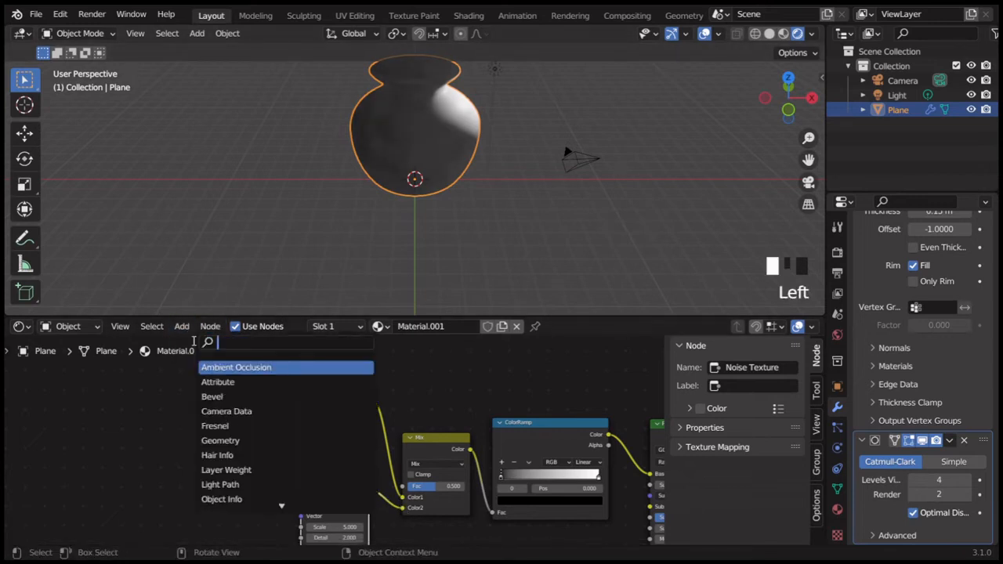
type("mapp")
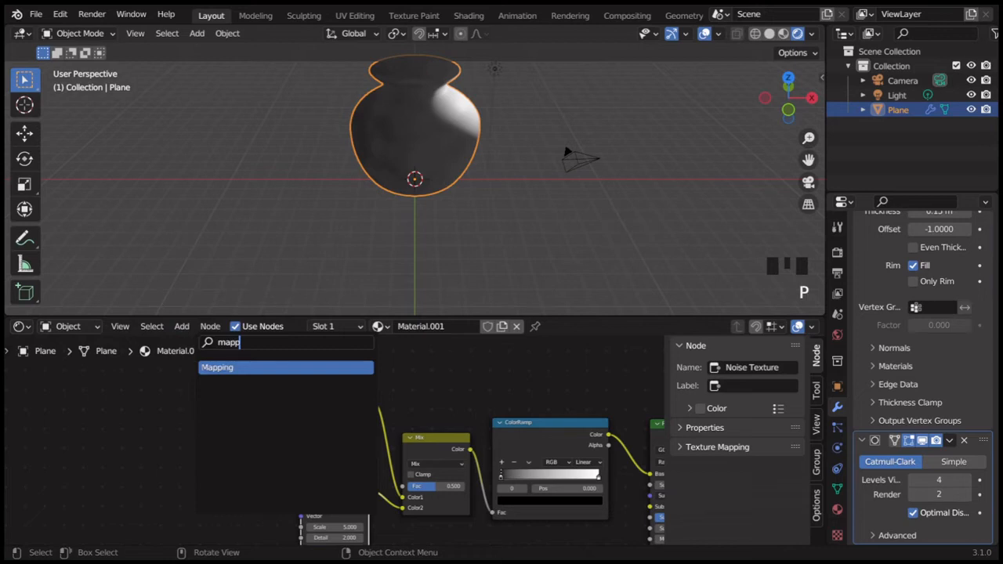
left_click(210, 368)
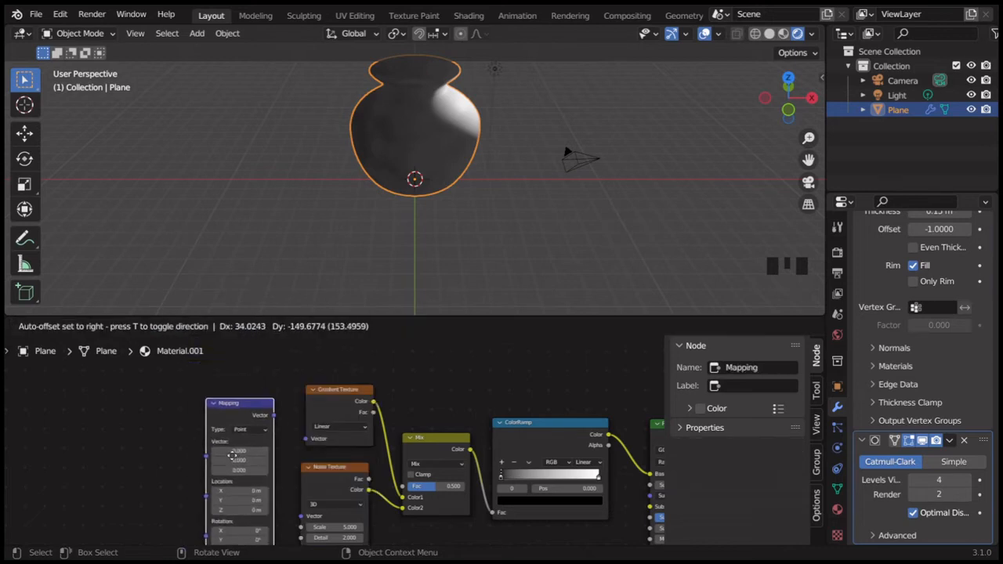
left_click(232, 455)
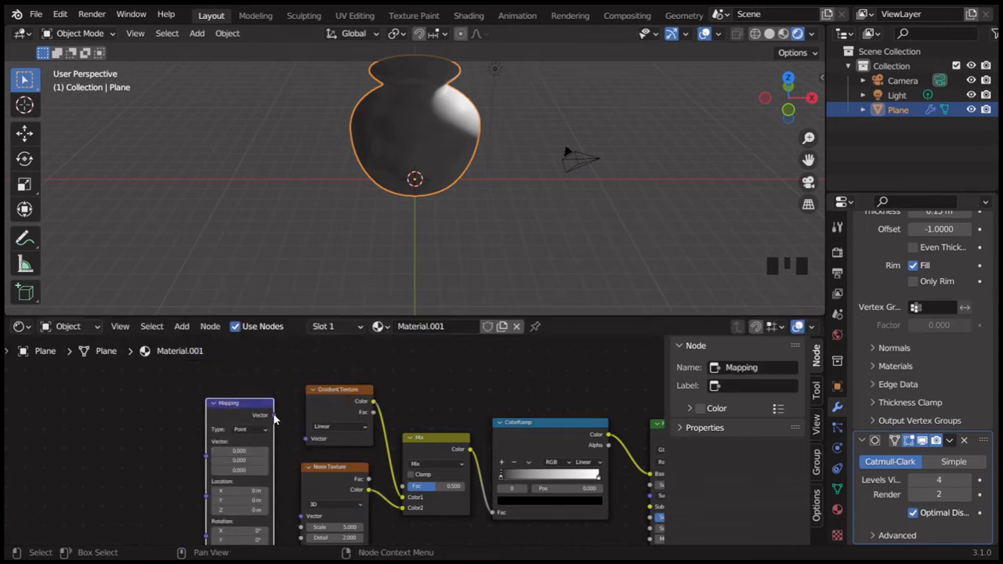
mouse_move(274, 416)
left_mouse_down()
mouse_move(305, 442)
mouse_move(276, 420)
mouse_move(304, 525)
mouse_move(302, 473)
left_mouse_up()
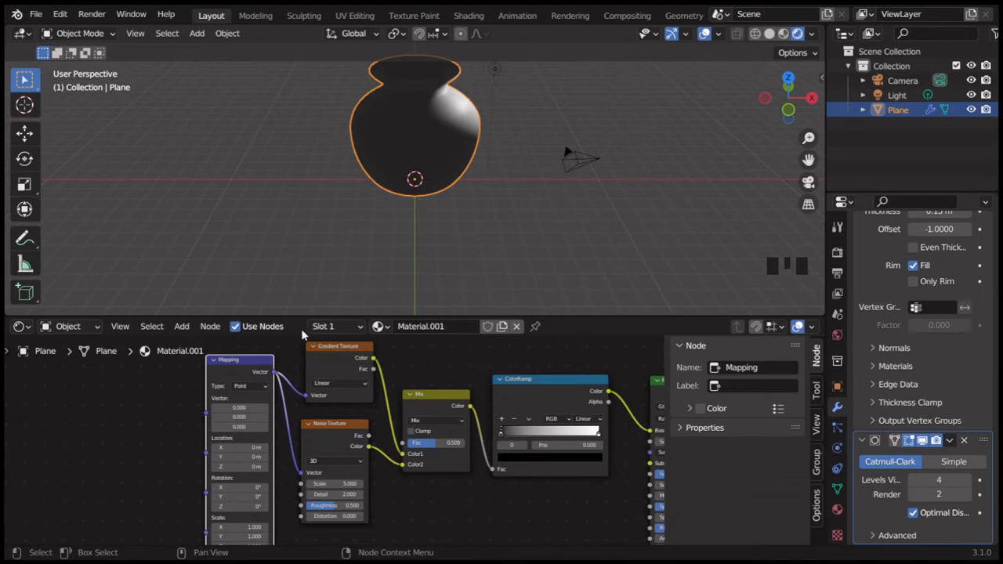
Move the Mapping node away from the textures and insert a Separate XYZ node on its link to the Noise Texture.
left_click_drag(249, 362, 183, 363)
left_click(182, 326)
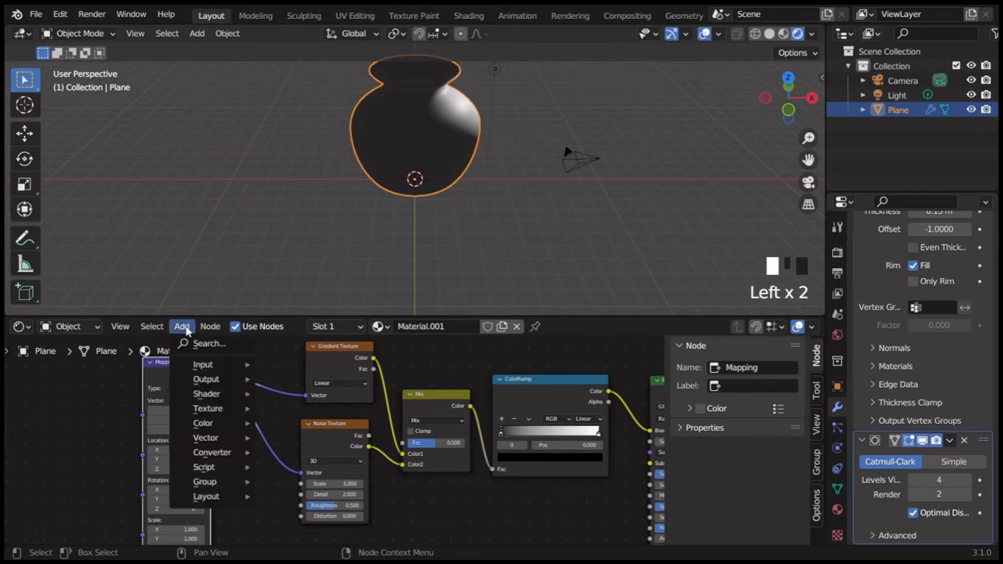
left_click(202, 343)
type("sep")
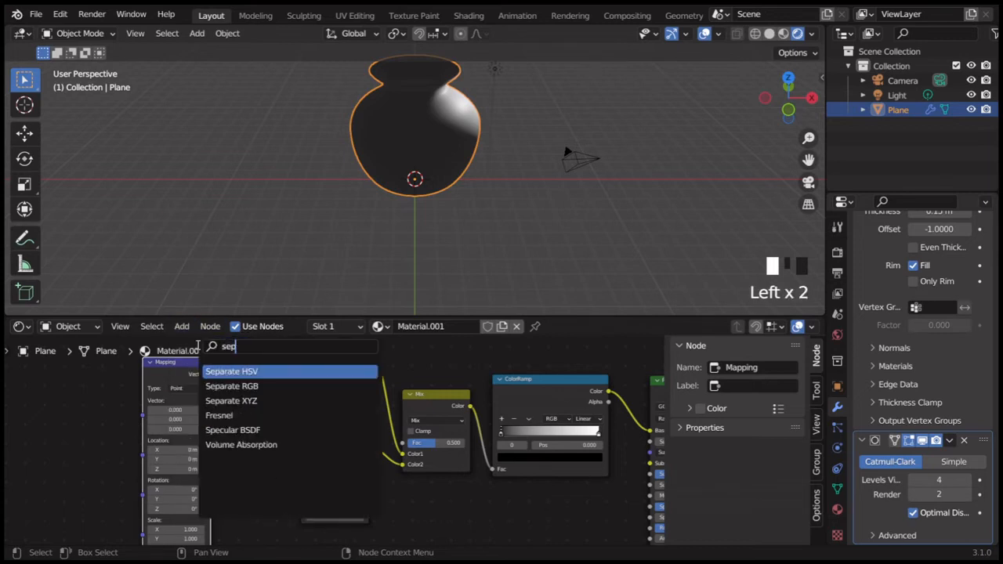
key("Down")
key("Down")
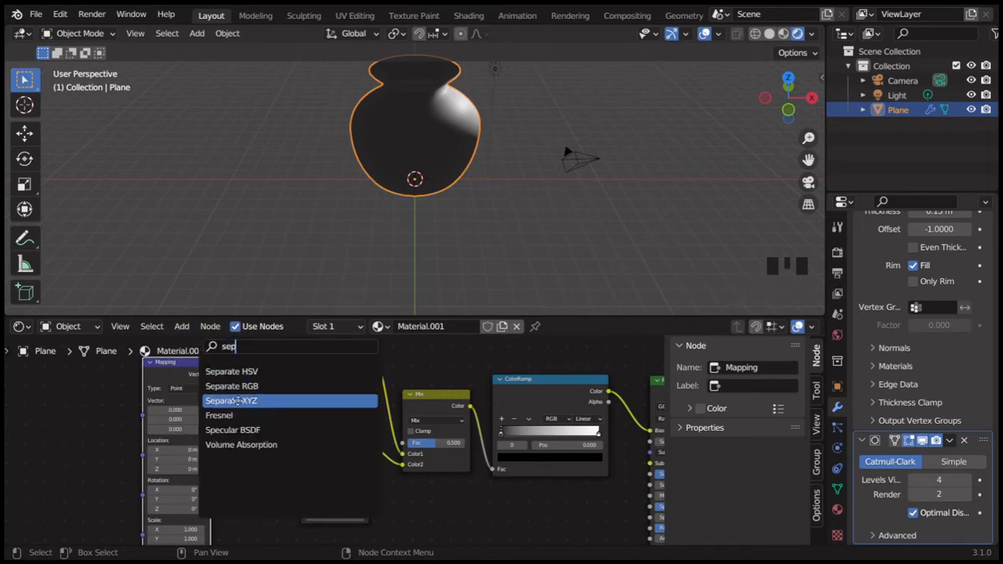
key("Return")
left_click(266, 505)
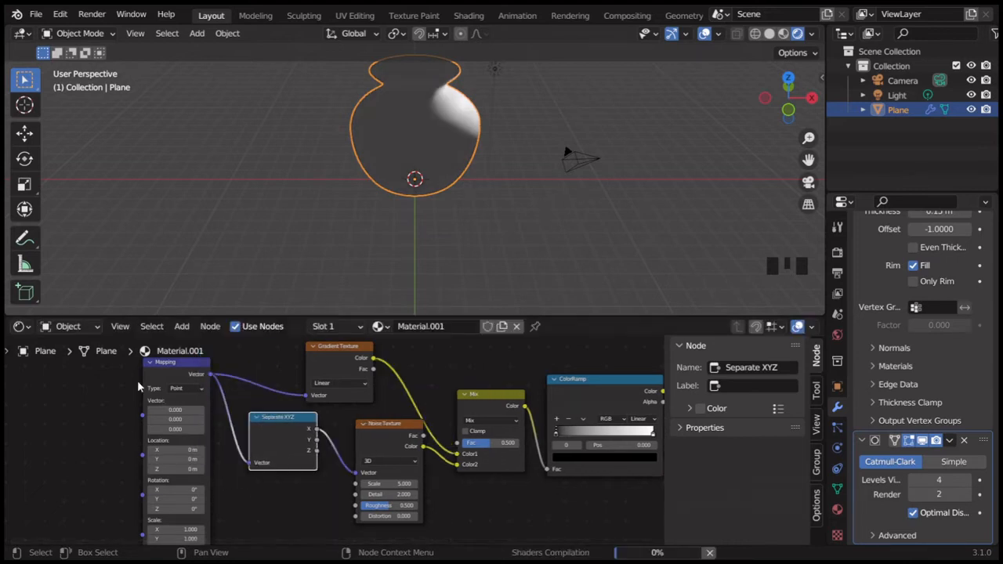
Add a Texture Coordinate node before the Mapping node and connect its Object output to the Mapping Vector input.
left_click(181, 326)
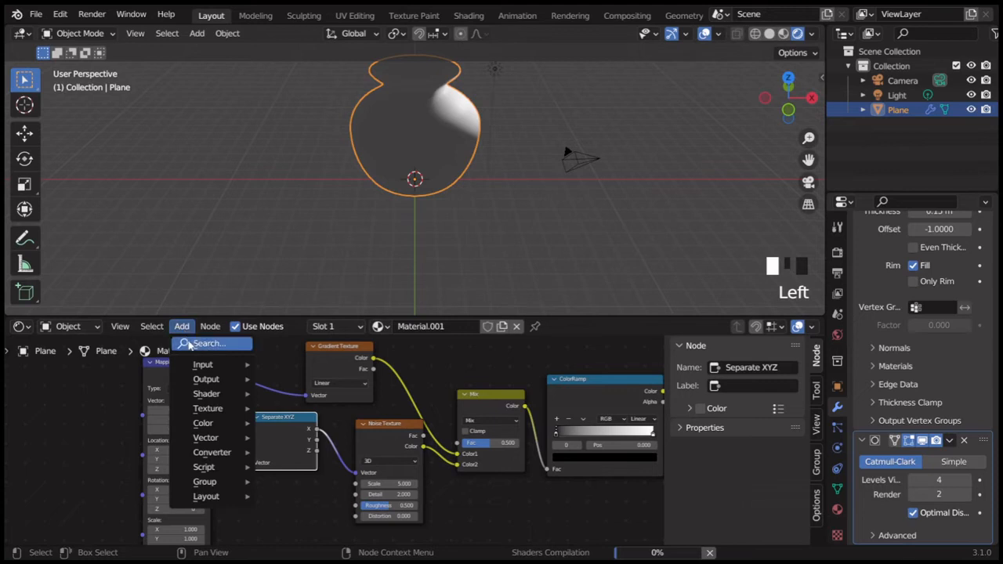
left_click(192, 344)
type("te")
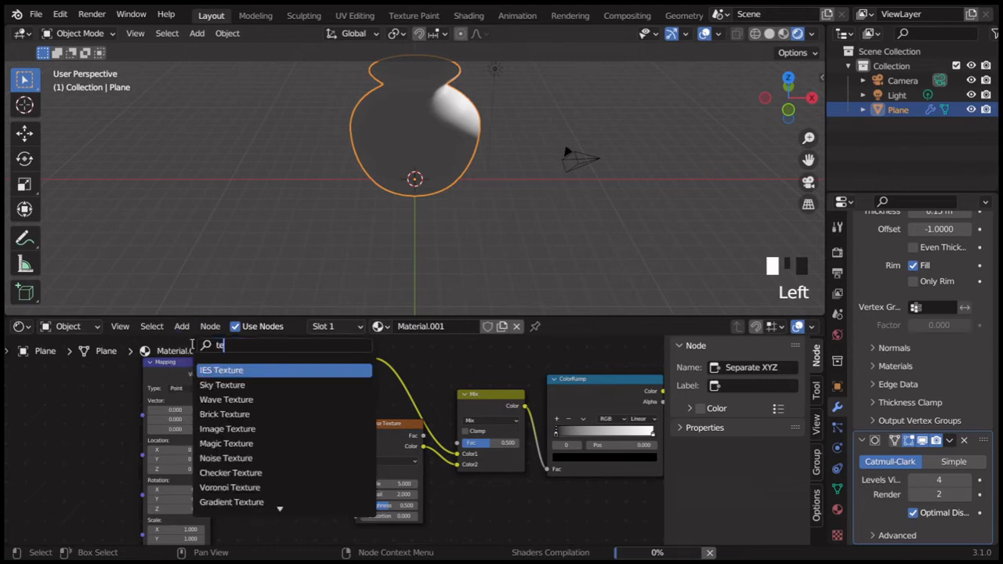
type("xt")
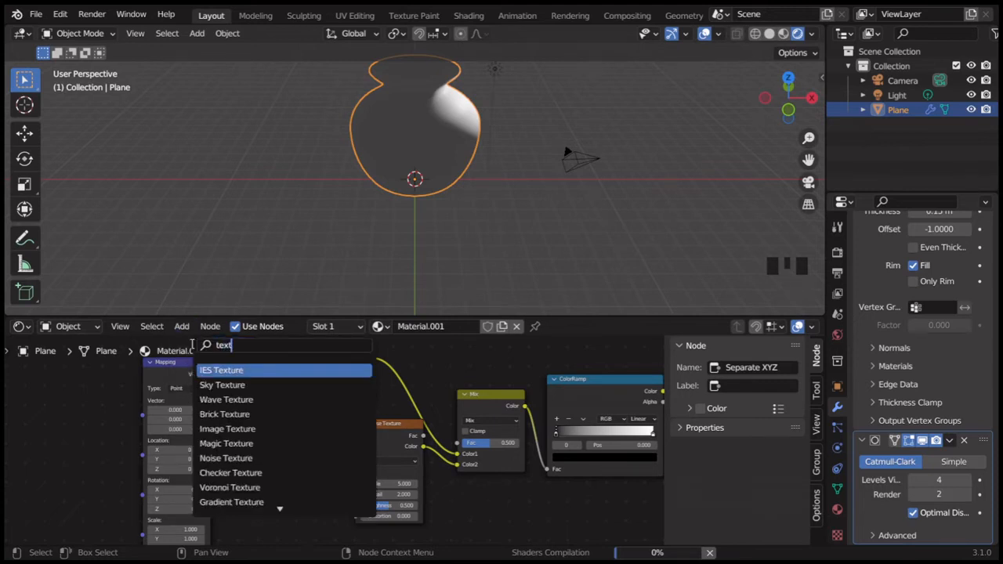
type("ure c")
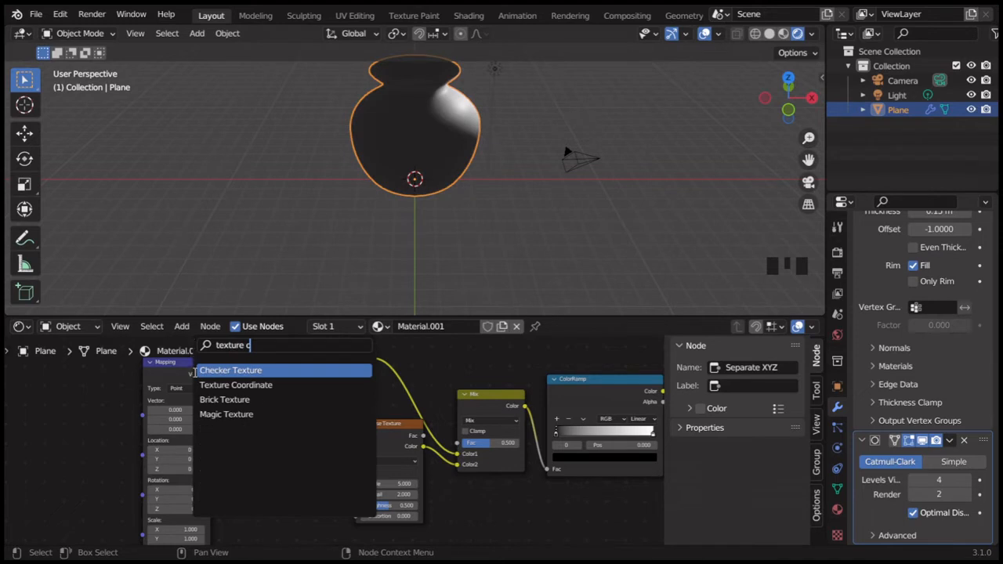
left_click(224, 385)
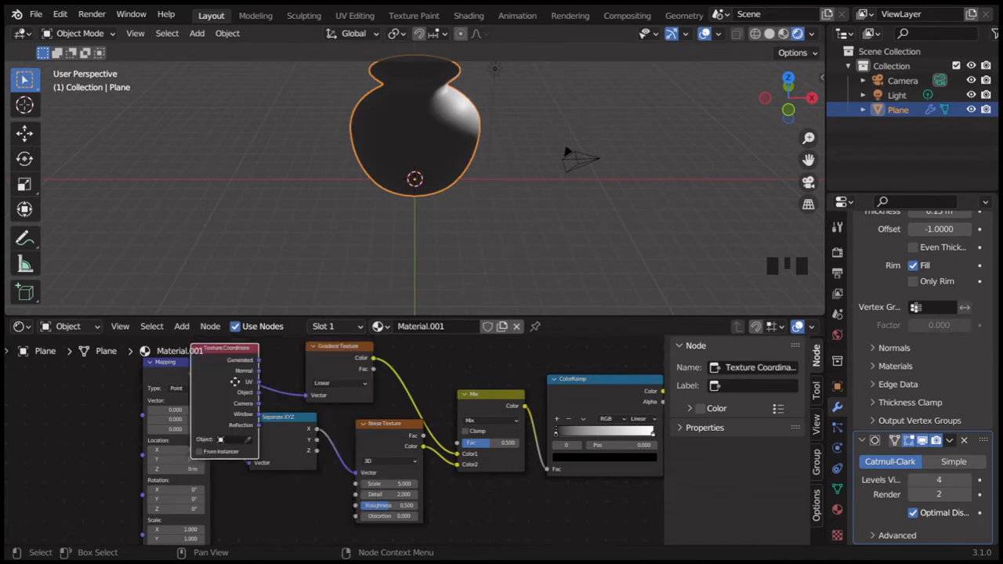
left_click(15, 451)
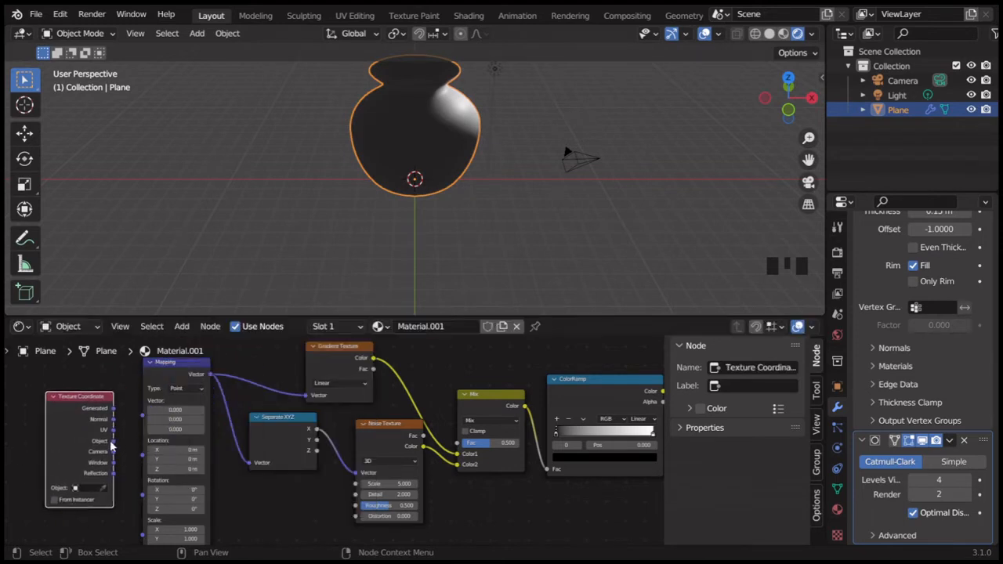
left_click_drag(113, 442, 143, 417)
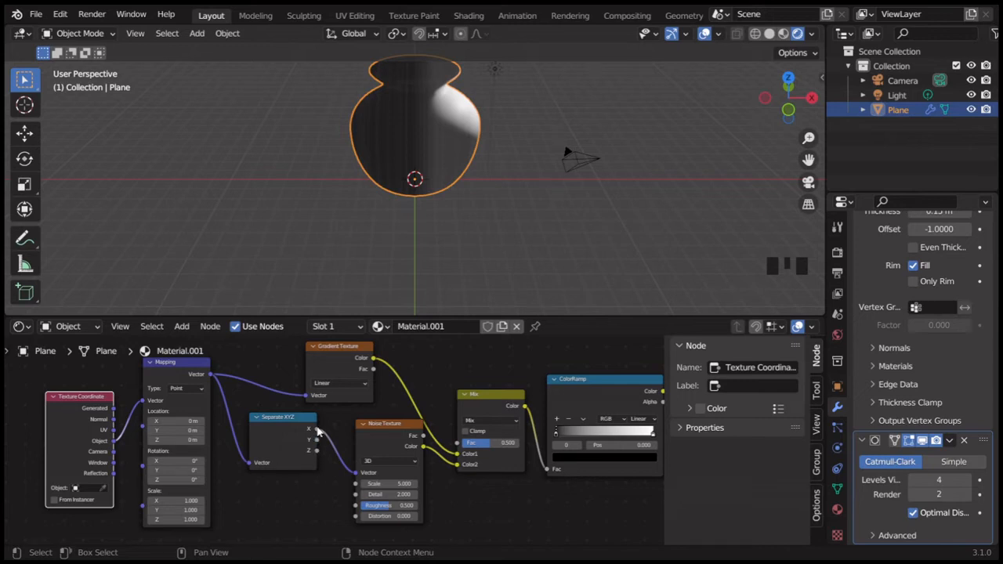
Feed the Noise Texture's Vector input from the Z output of Separate XYZ instead of X.
mouse_move(317, 430)
left_mouse_down()
mouse_move(353, 470)
mouse_move(318, 455)
left_mouse_up()
key("Escape")
left_click(324, 459)
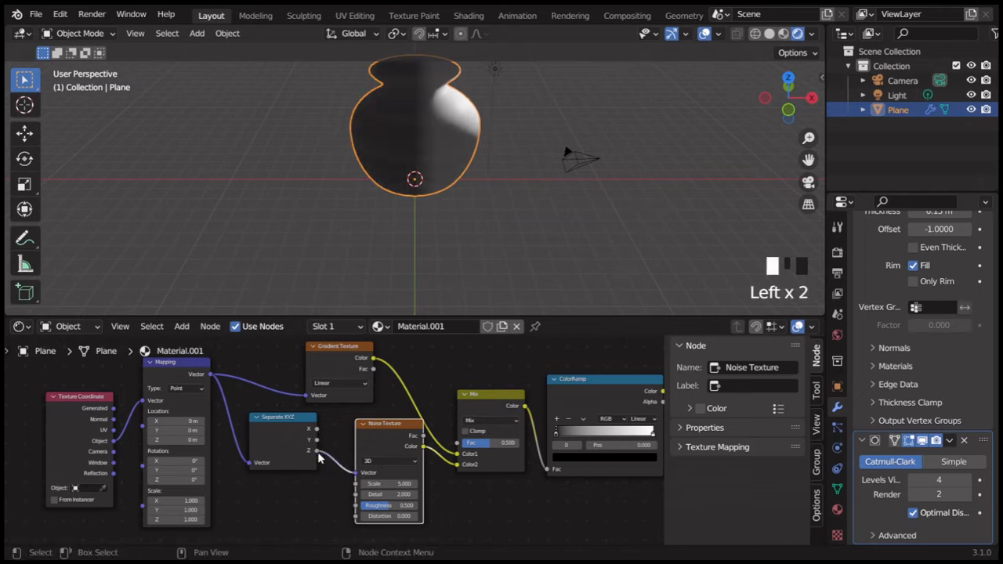
Change the ColorRamp's black stop to deep blue and add another color stop in the middle of the ramp.
left_click(558, 436)
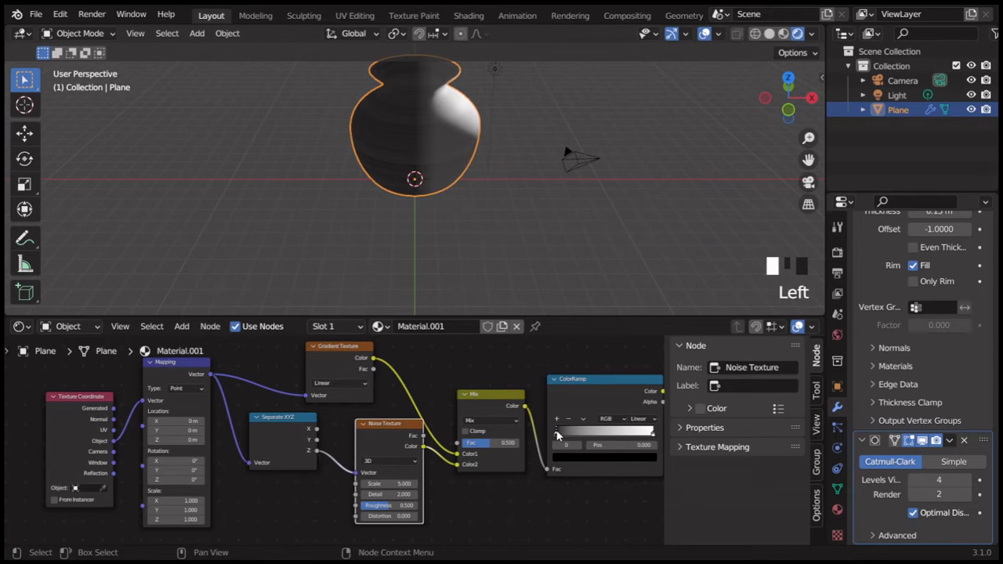
left_click(576, 460)
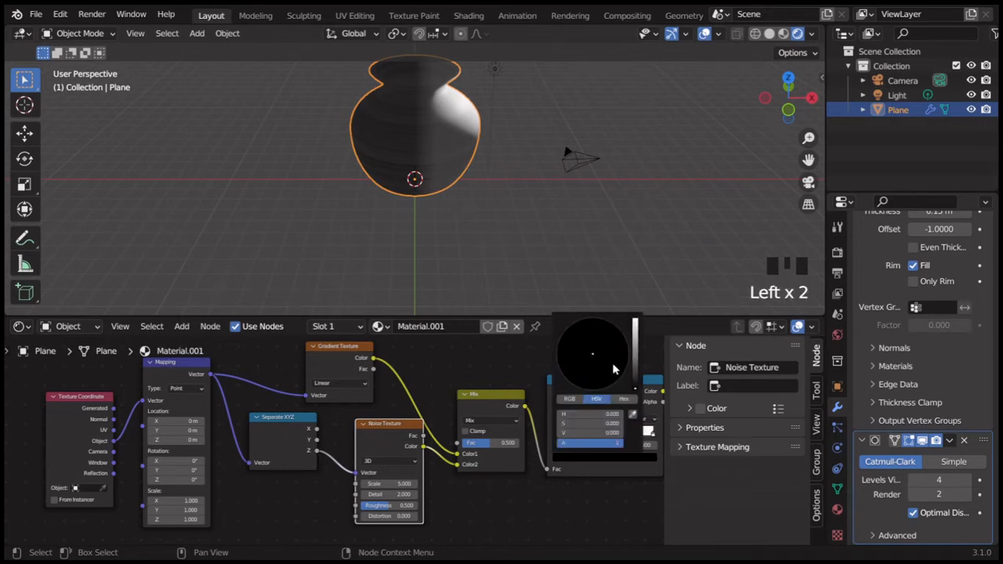
left_click(635, 349)
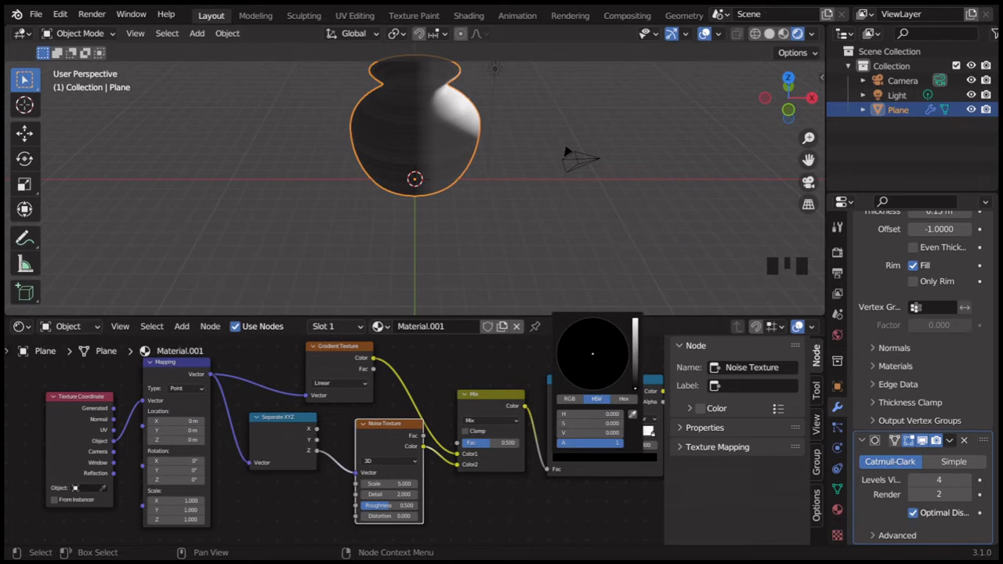
left_click(616, 347)
left_click(622, 346)
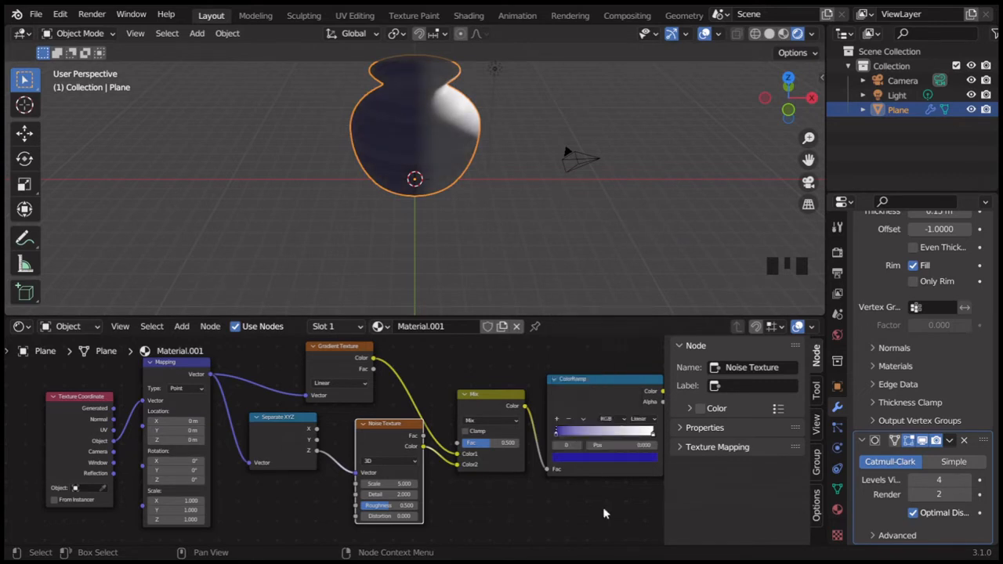
left_click(557, 420)
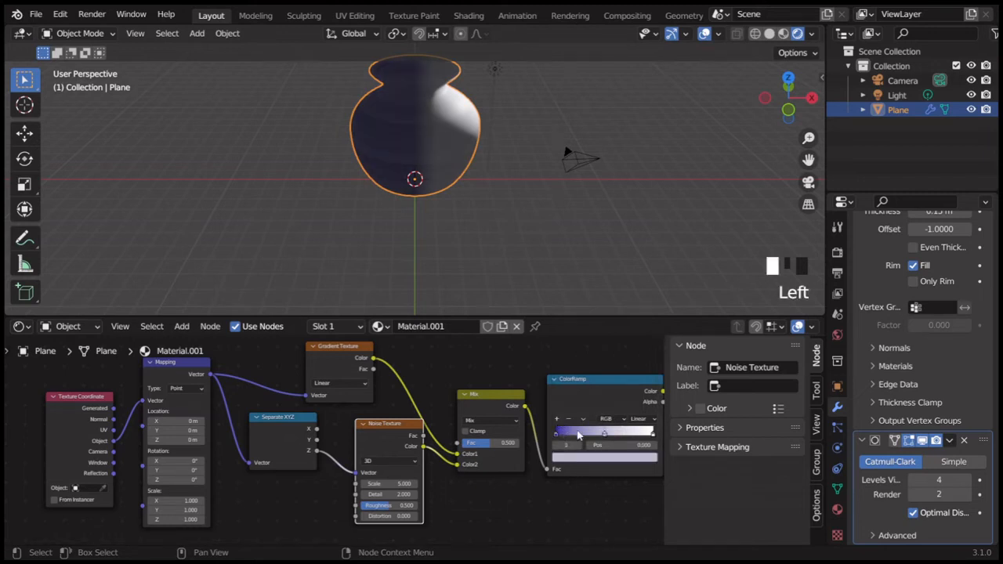
Recolor the ColorRamp's middle stop to medium blue and its end stop at position 1.000 to light cyan.
left_click(593, 461)
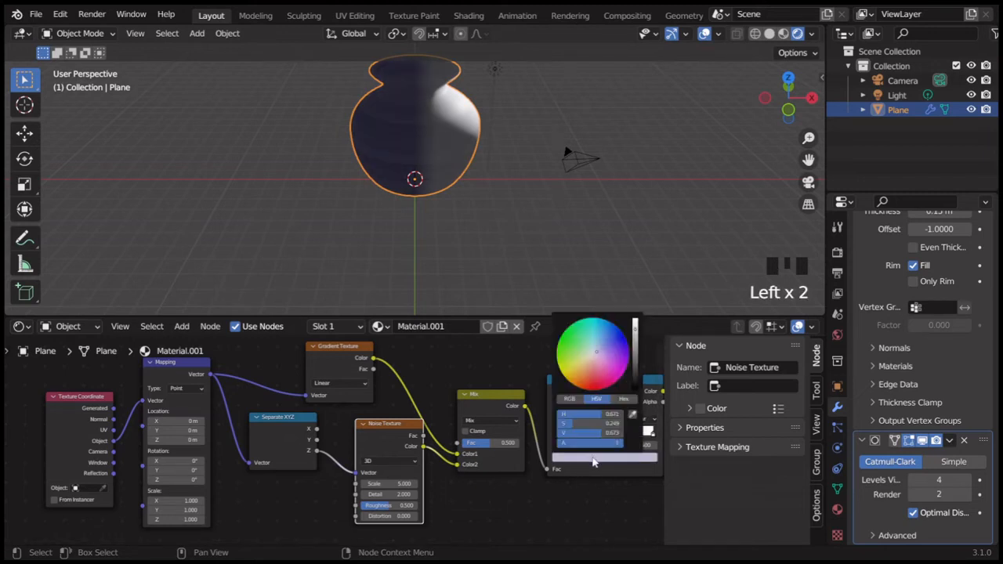
left_click(609, 345)
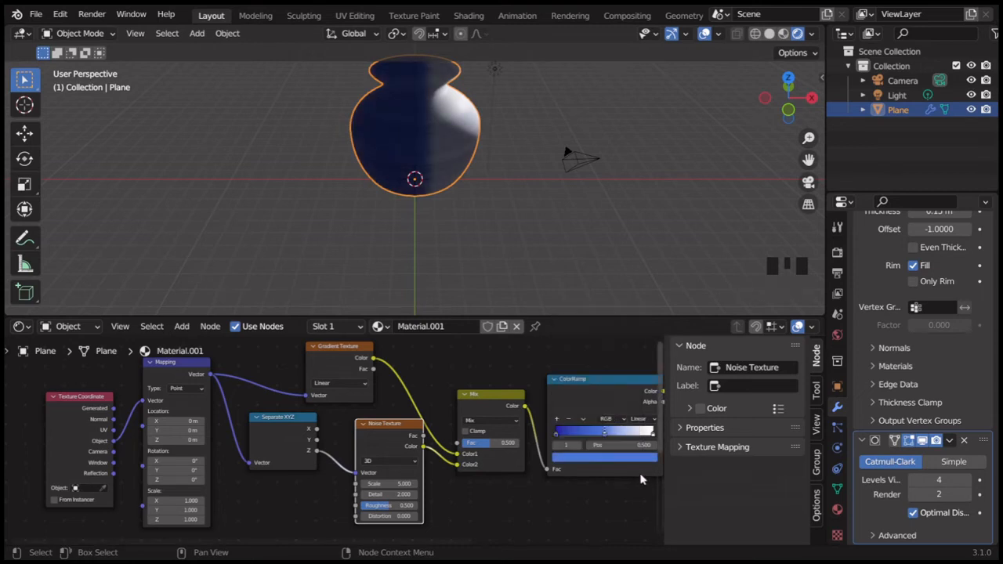
left_click(651, 435)
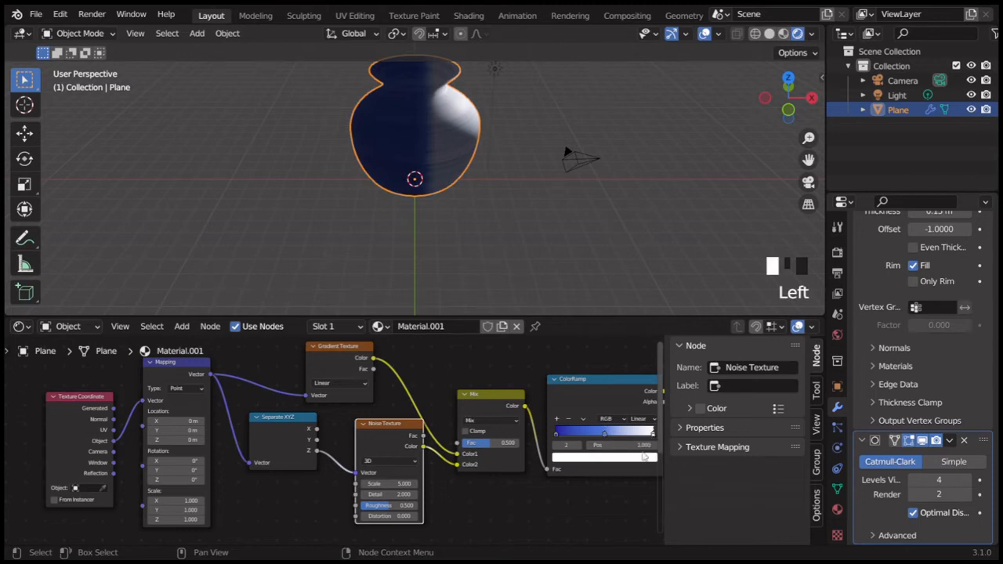
left_click(643, 457)
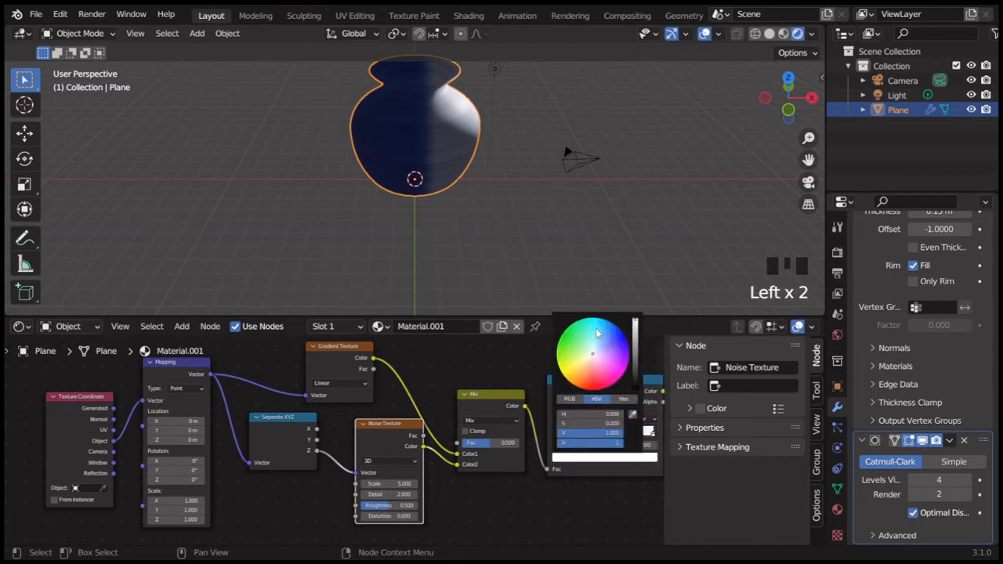
left_click(597, 334)
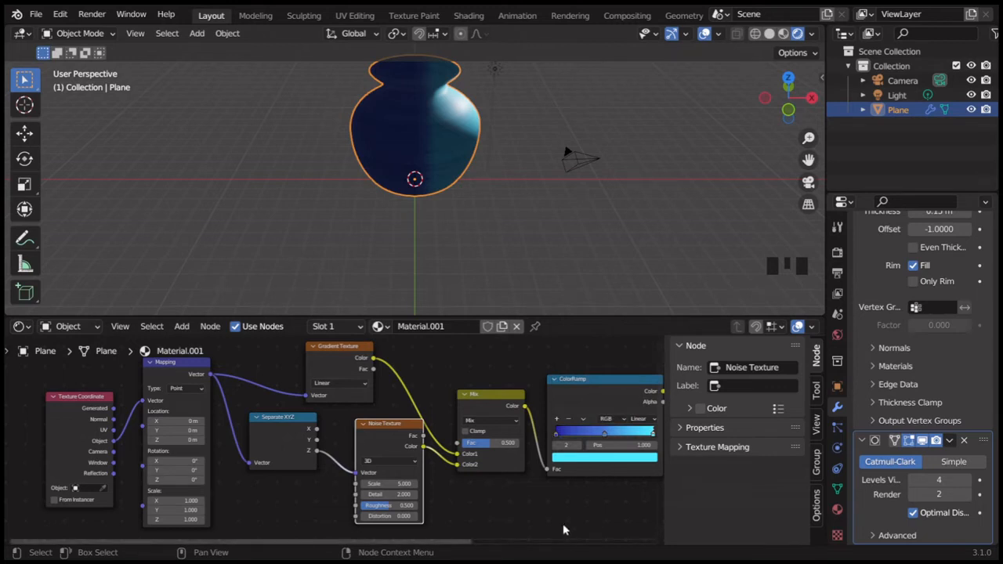
Set the Principled BSDF Roughness to 0.
left_click(453, 546)
left_click_drag(453, 546, 598, 533)
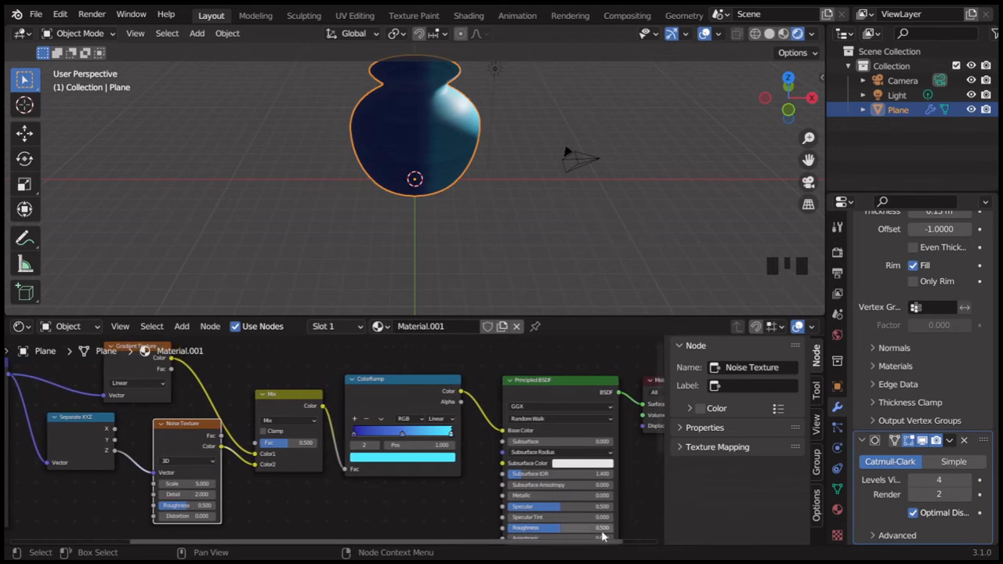
left_click(548, 529)
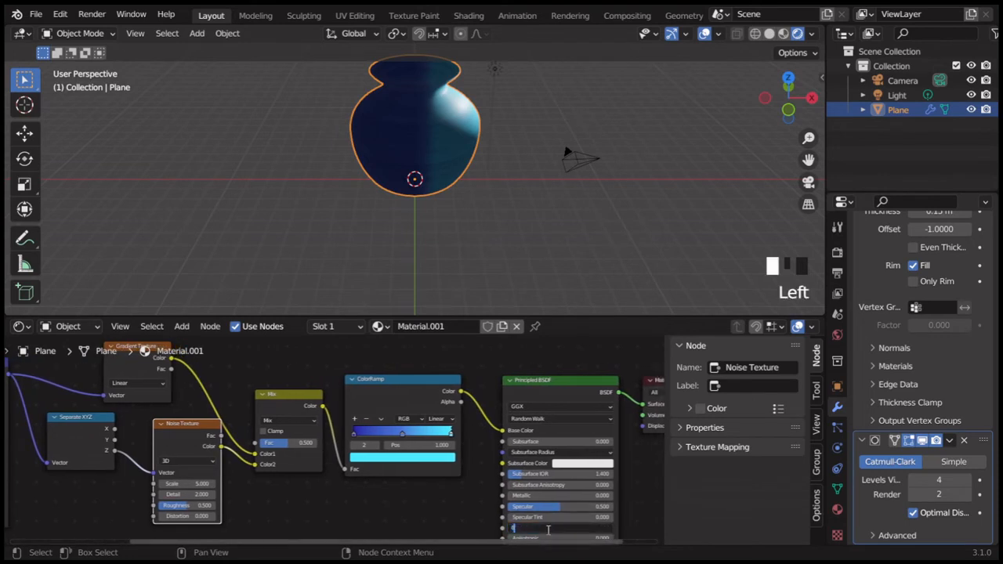
key("Return")
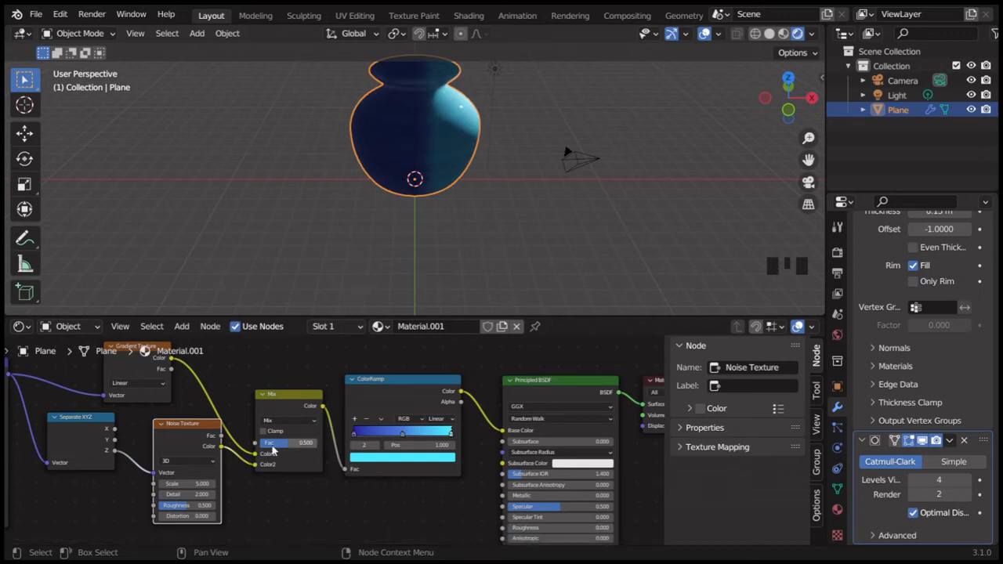
left_click(300, 447)
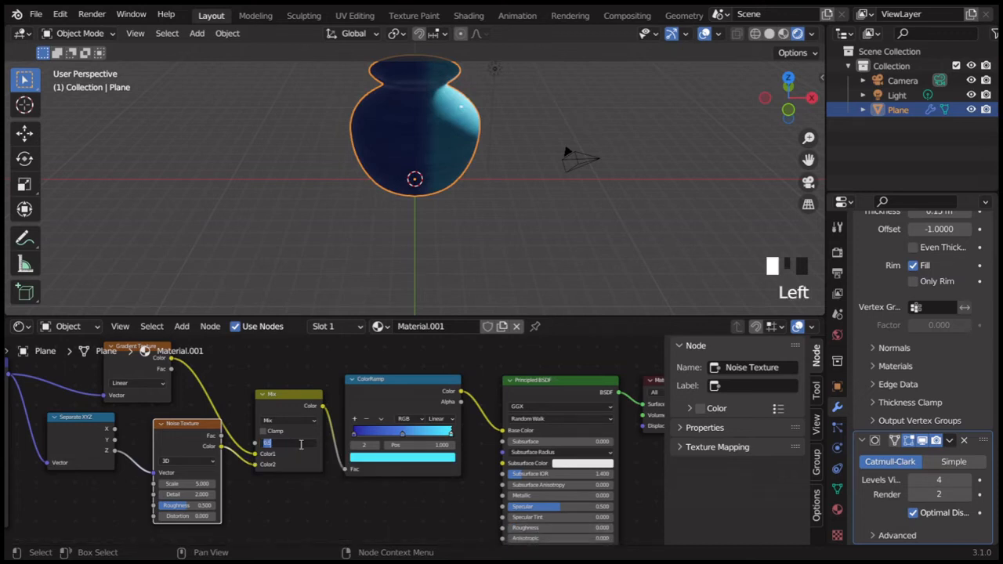
left_click(305, 470)
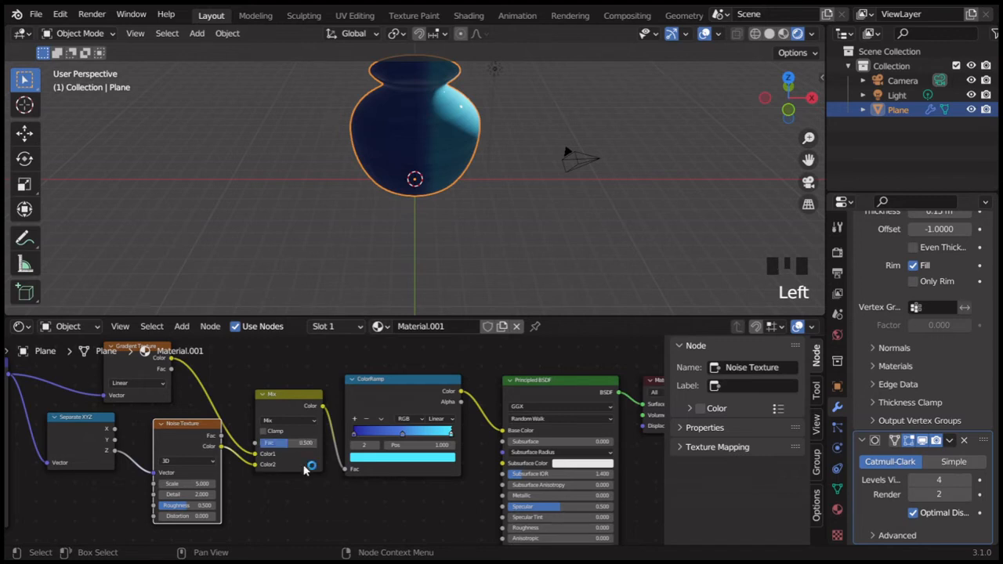
Delete the scene's original light beside the vase and add an area light at the world origin.
left_click(494, 69)
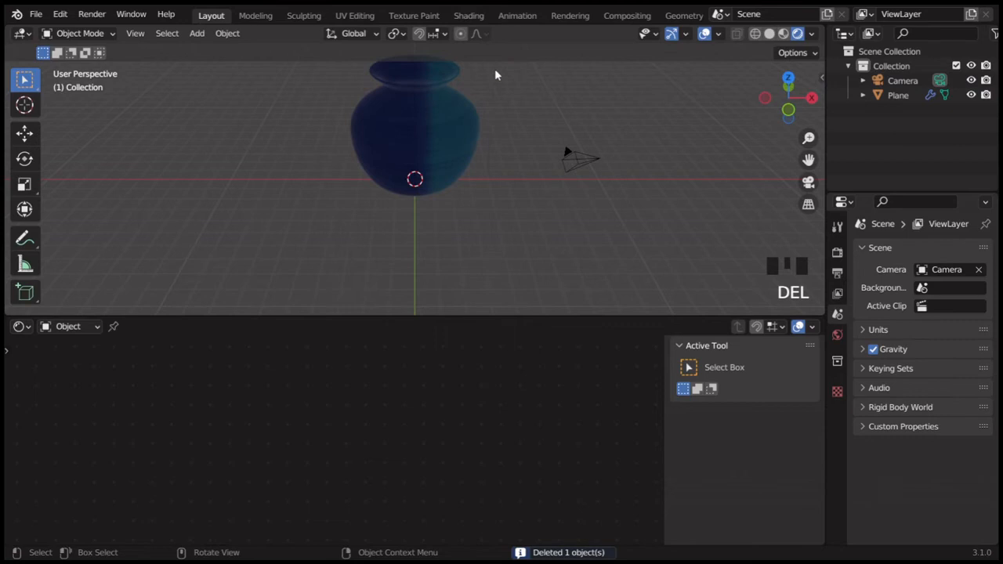
key("KP_Subtract")
key("KP_Subtract")
key("KP_Subtract")
key("KP_Subtract")
key("KP_Subtract")
key("KP_Subtract")
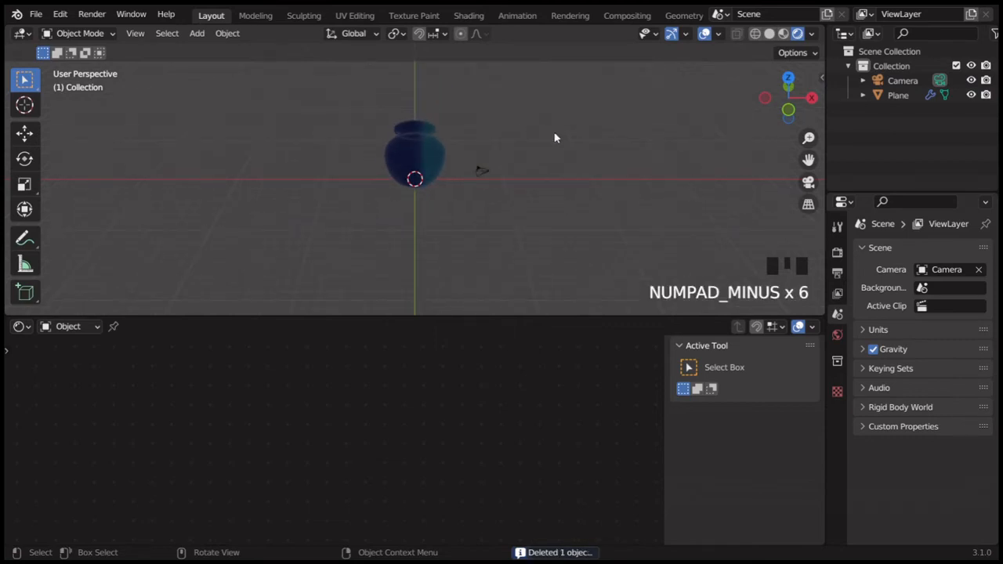
key("shift+a")
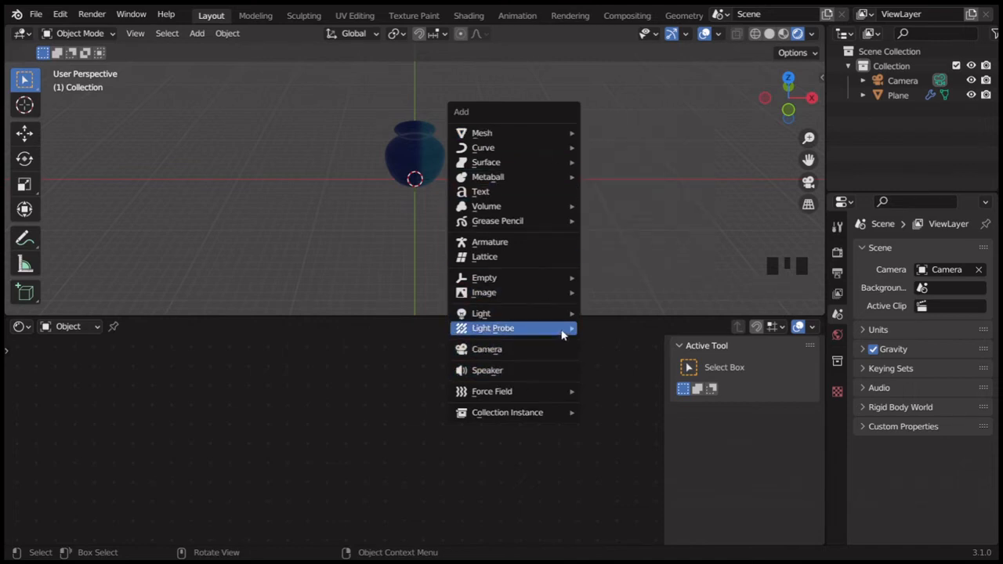
mouse_move(566, 328)
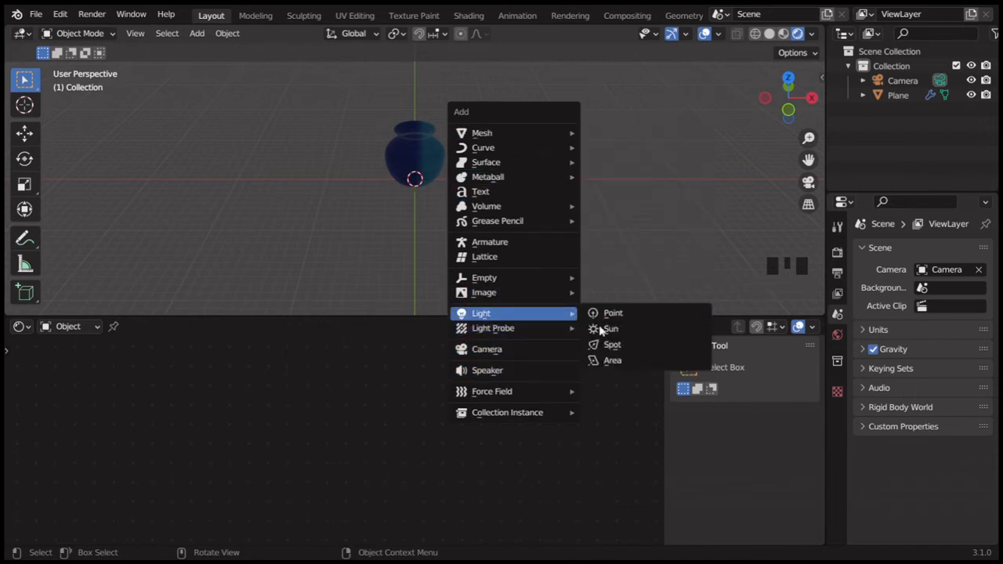
left_click(613, 360)
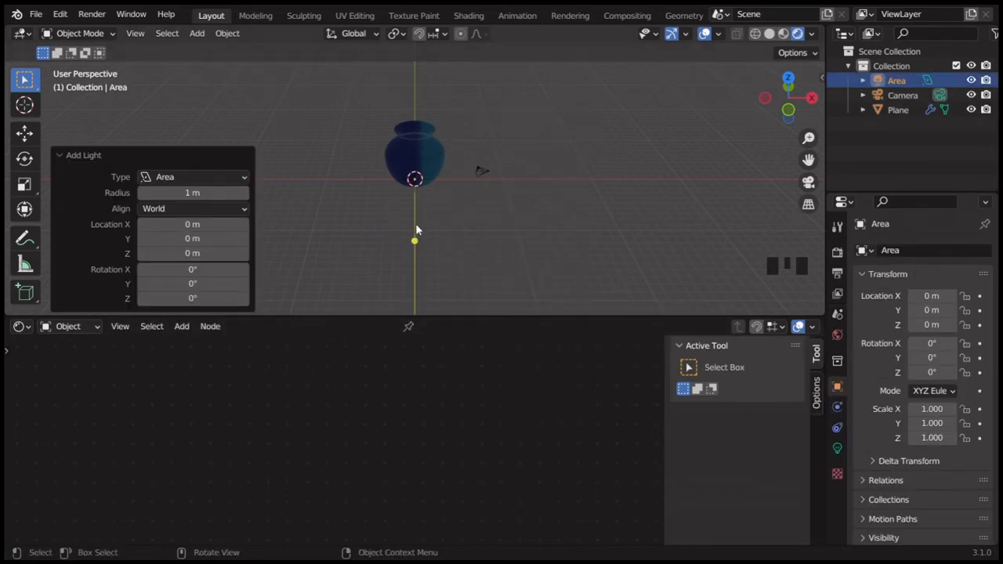
Move the area light by 0 m in X, 35 m in Y and 13 m in Z.
key("g")
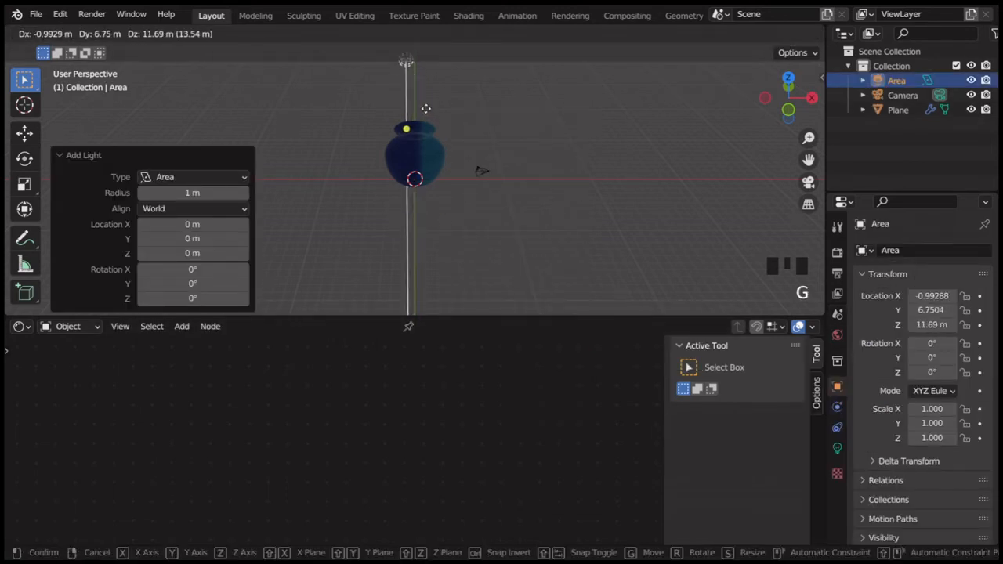
left_click(433, 110)
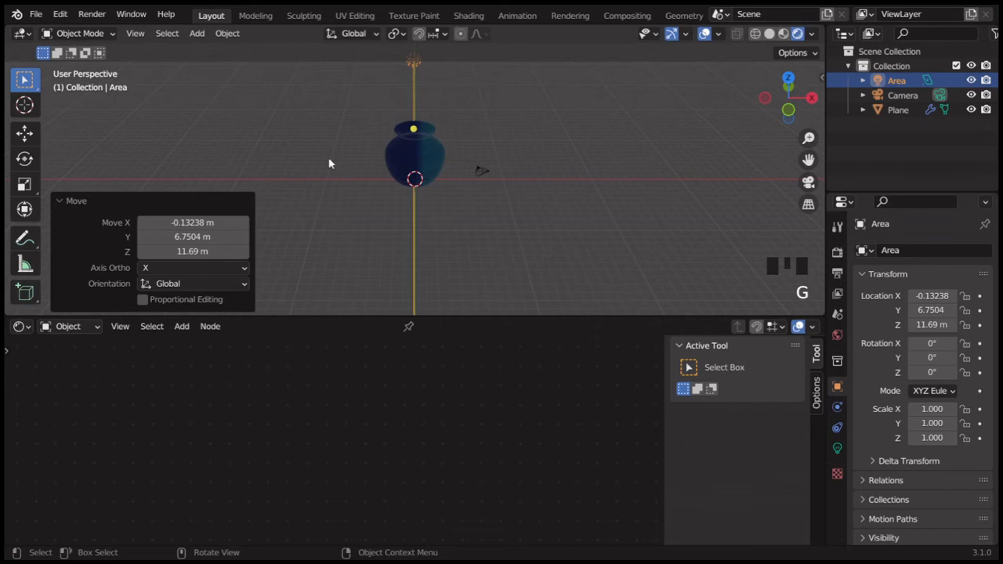
left_click(206, 223)
type("0")
key("Return")
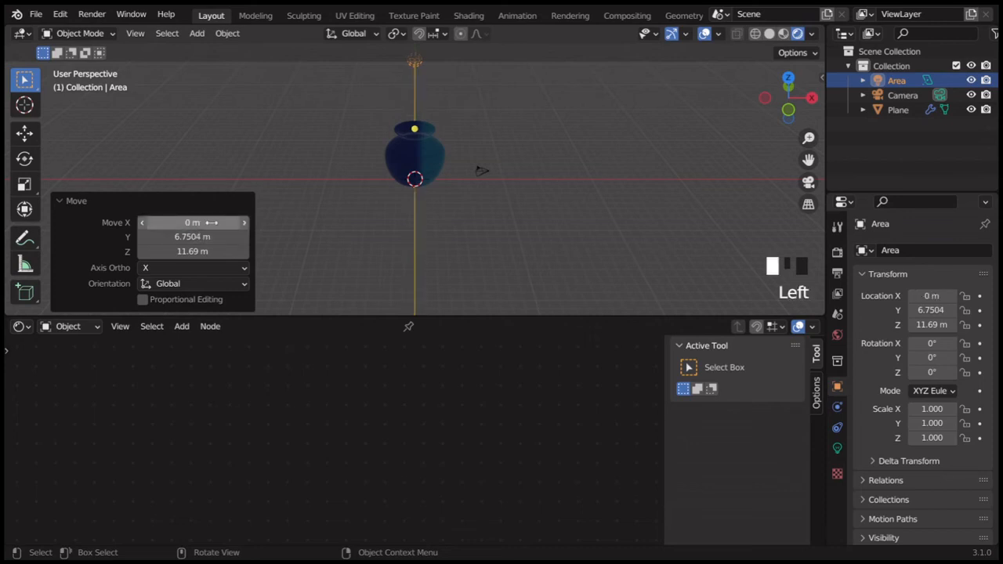
left_click(217, 237)
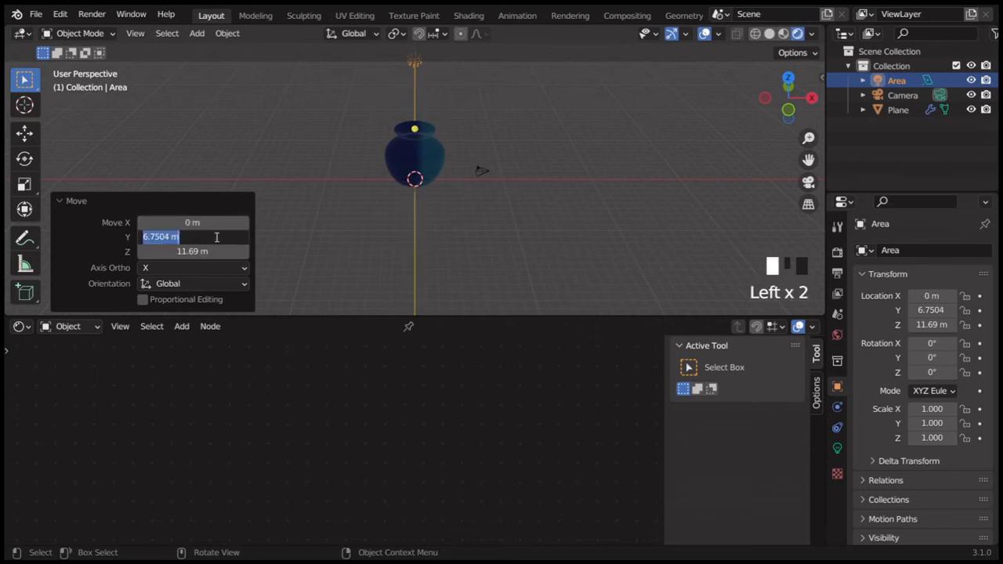
type("35")
key("Return")
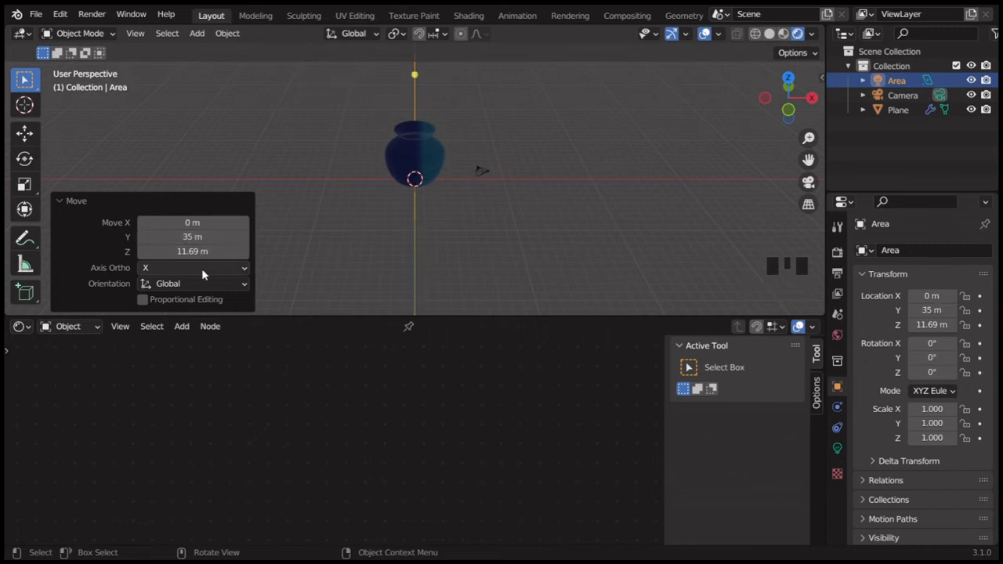
left_click(210, 257)
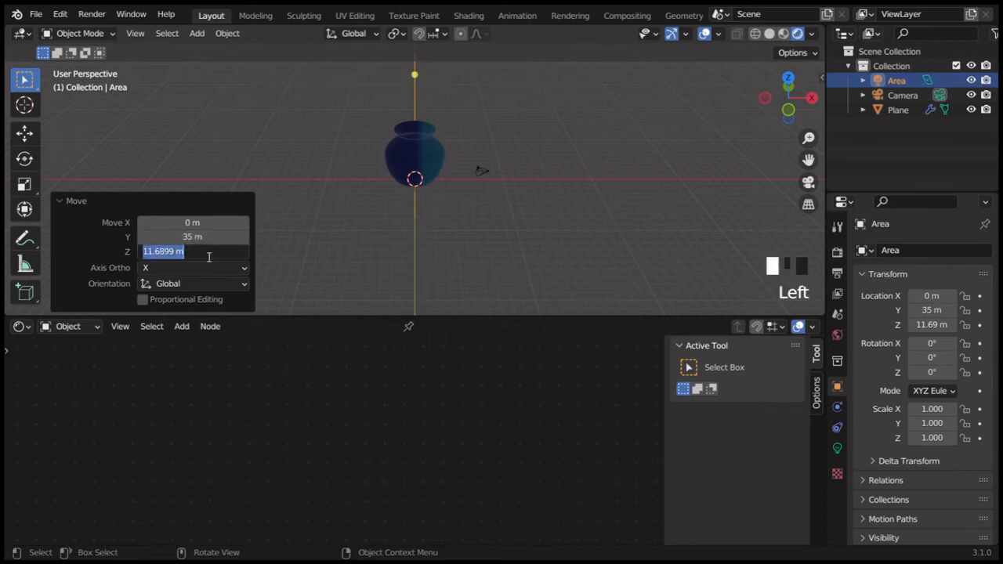
type("13")
key("Return")
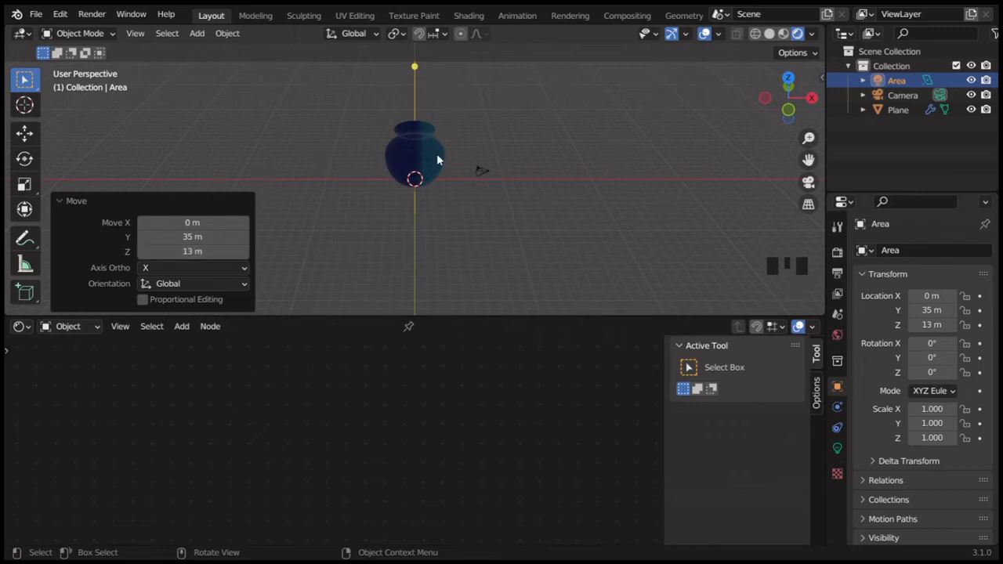
Set the area light's power to 1500 W.
key("KP_Subtract")
key("KP_Subtract")
key("KP_Subtract")
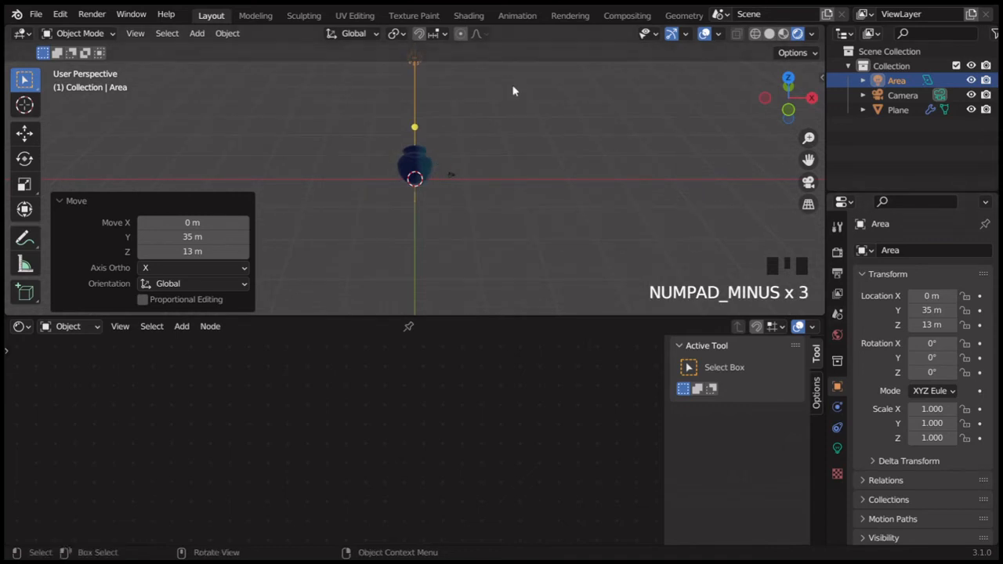
left_click(416, 67)
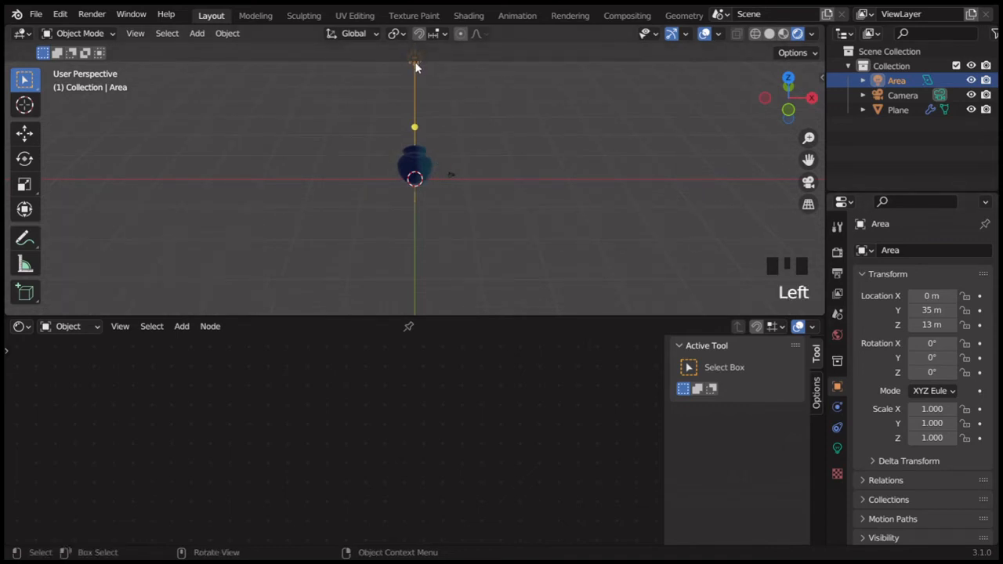
left_click(837, 448)
left_click(940, 349)
type("1")
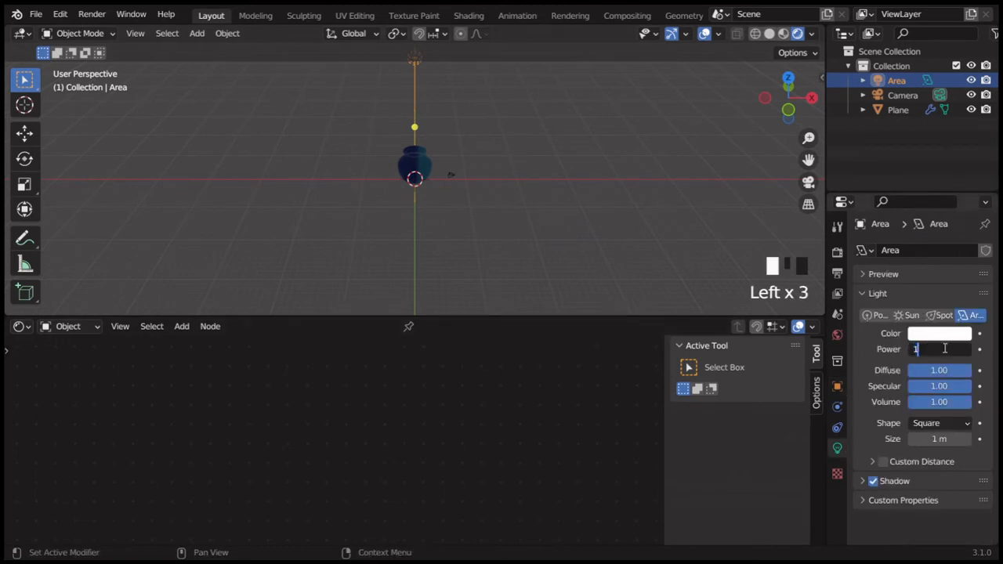
type("5000")
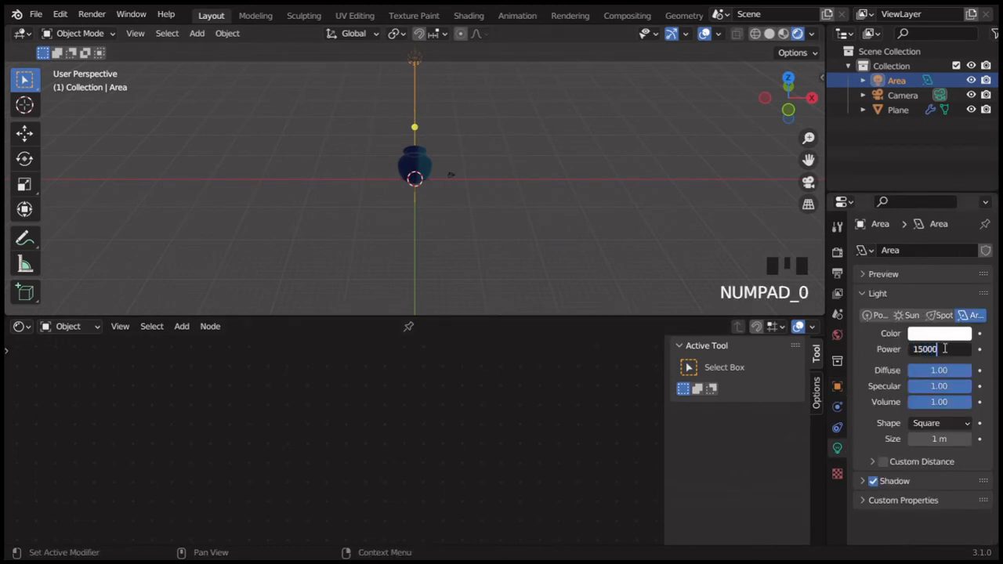
key("BackSpace")
key("Return")
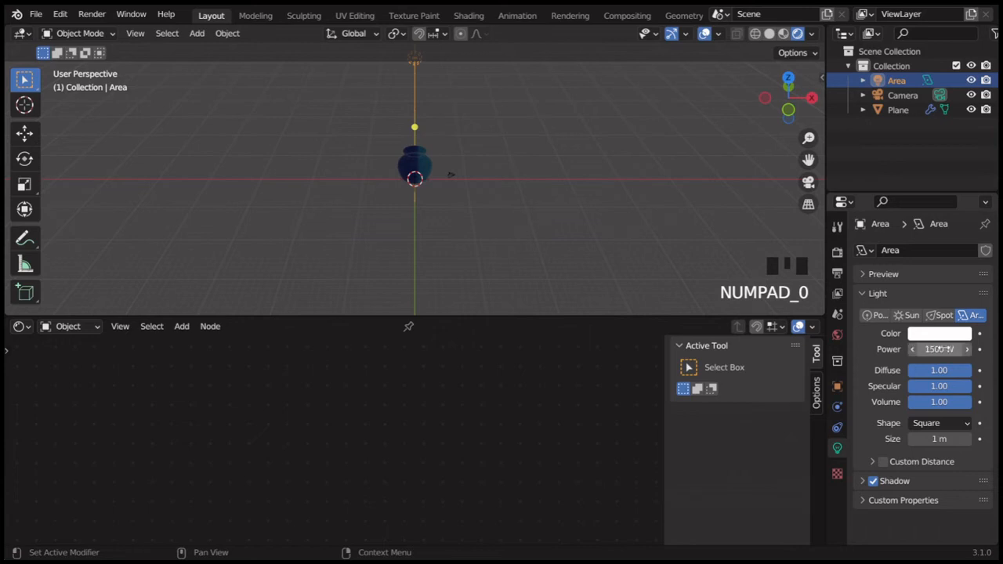
Add a second area light and move it by 20 m in X, 12 m in Y and 20 m in Z.
key("shift+a")
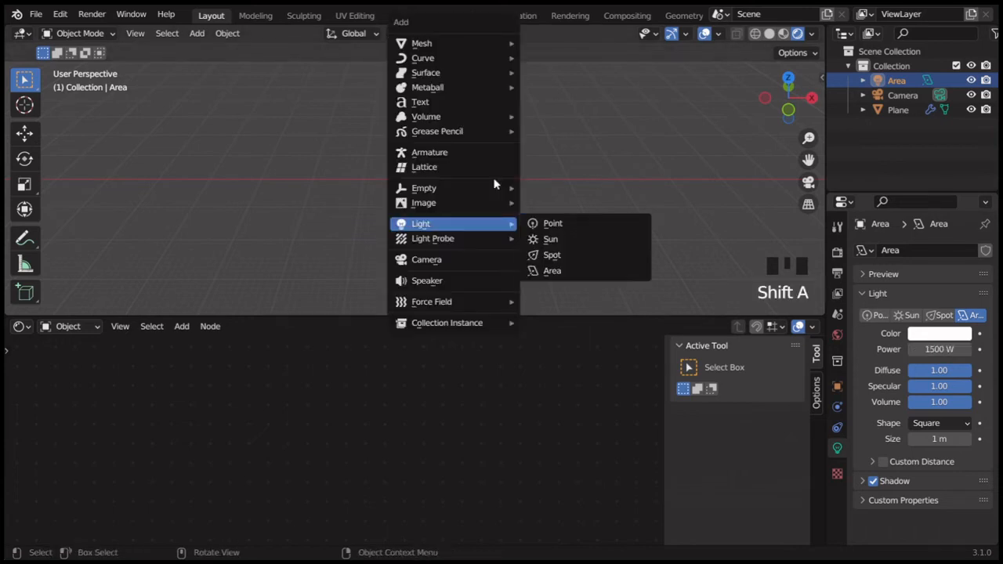
left_click(552, 270)
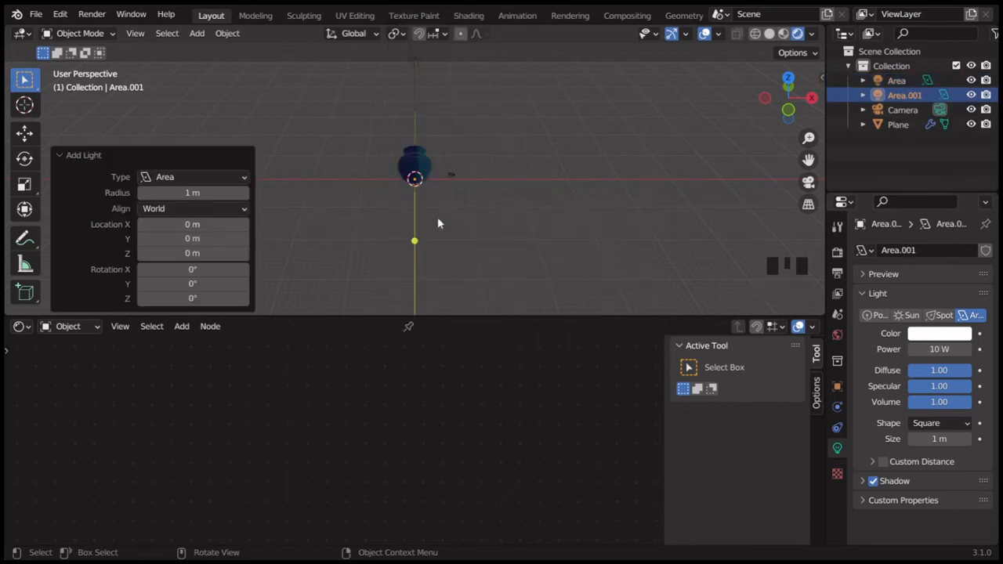
key("g")
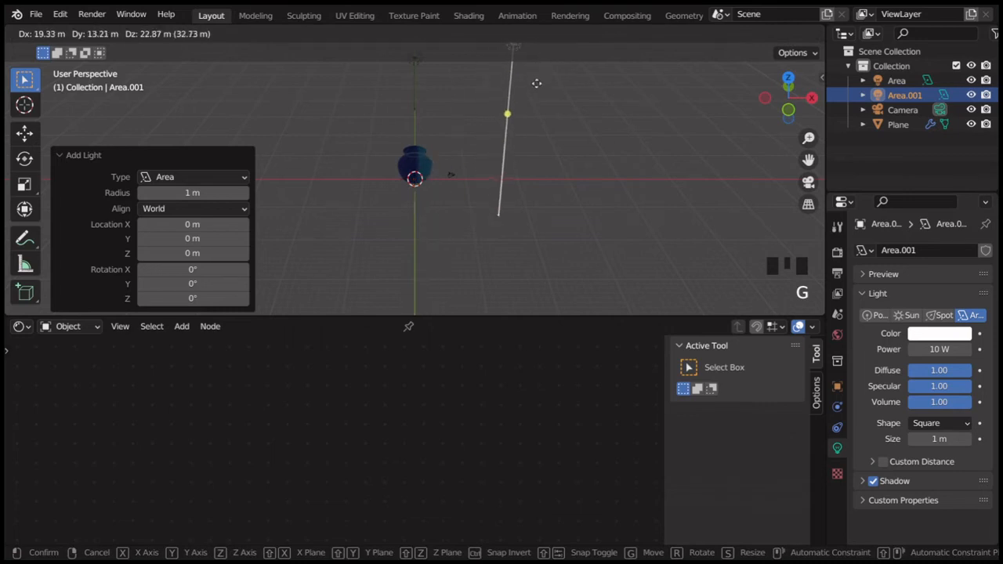
left_click(540, 100)
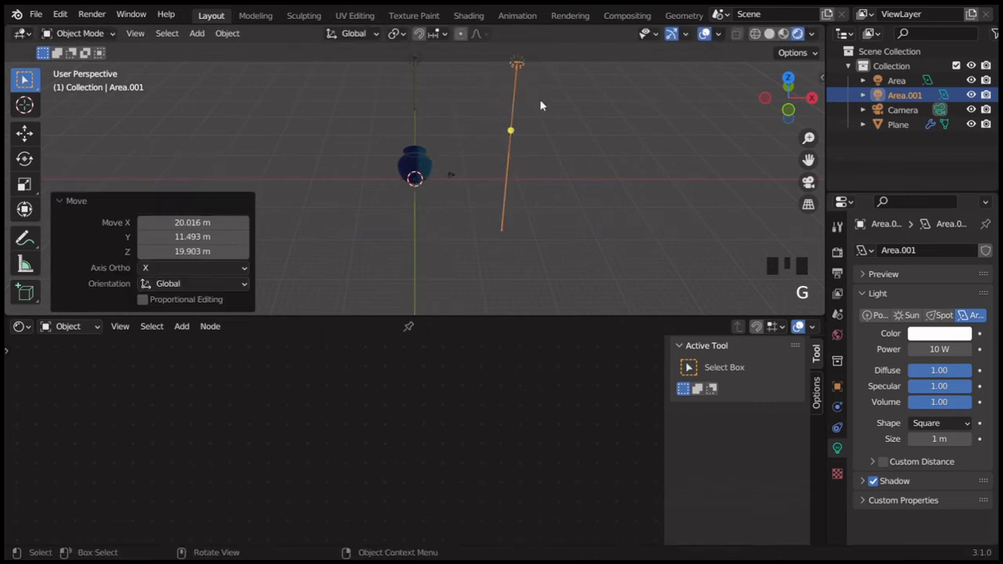
left_click(222, 226)
type("20")
key("Return")
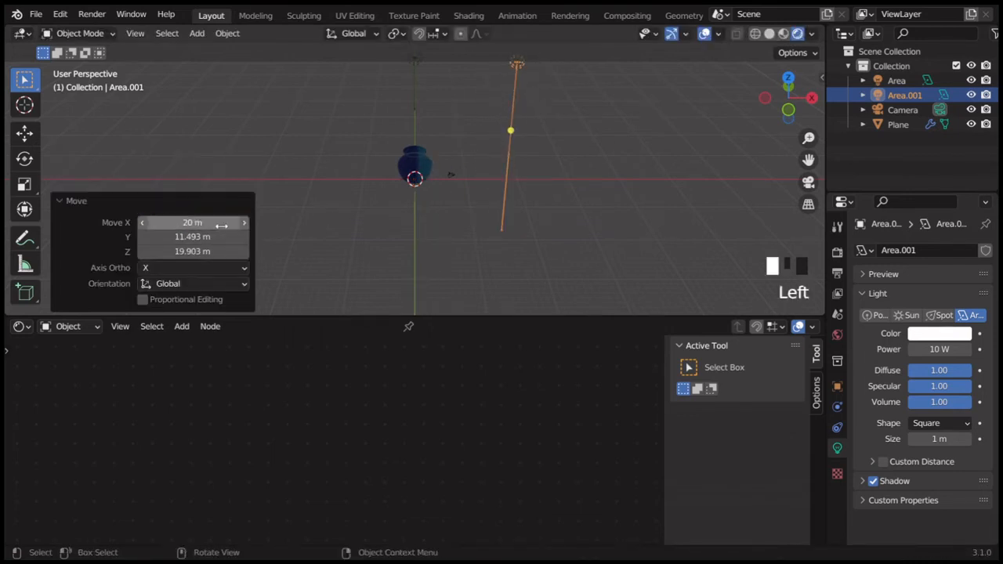
left_click(217, 236)
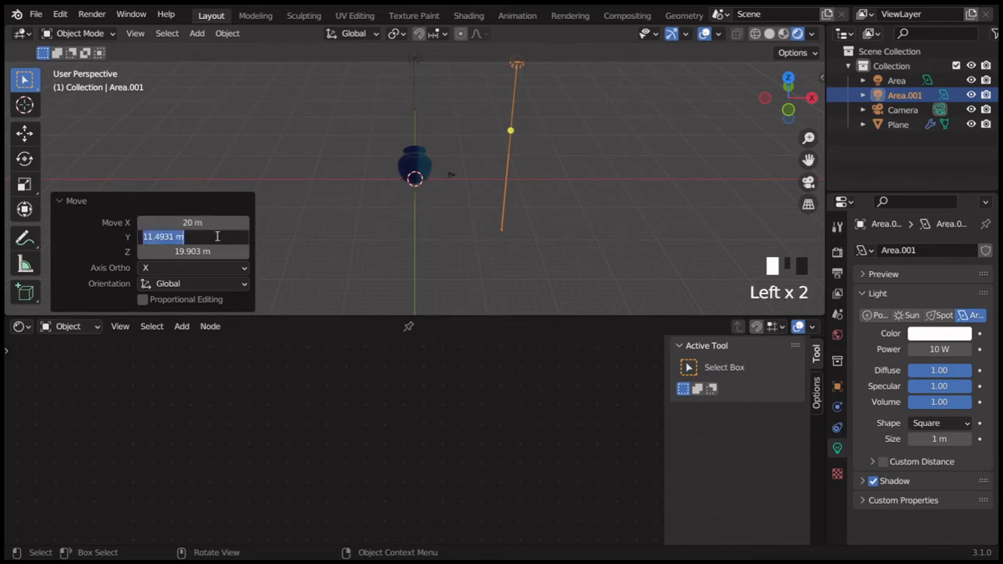
type("12")
key("Return")
left_click(215, 251)
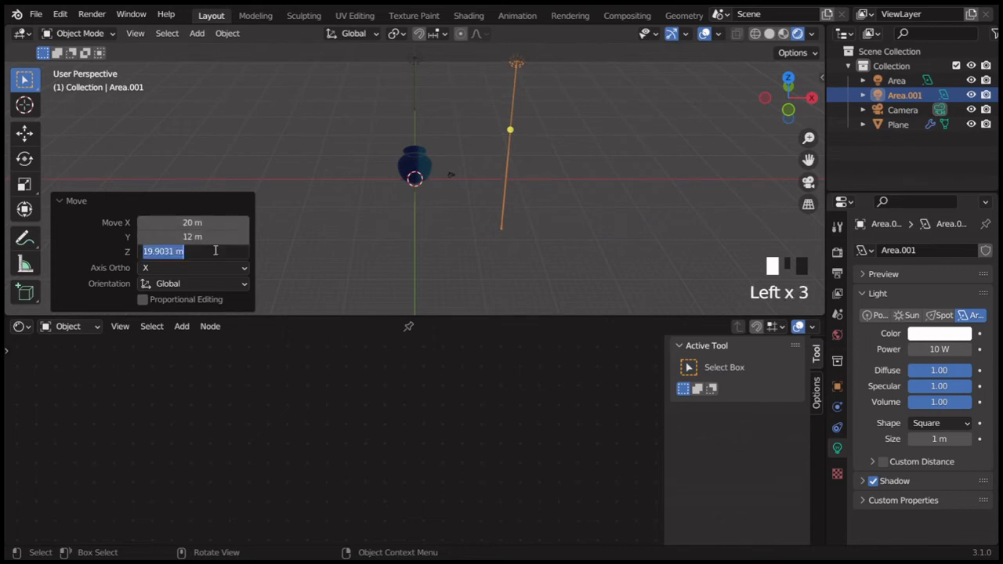
type("20")
key("Return")
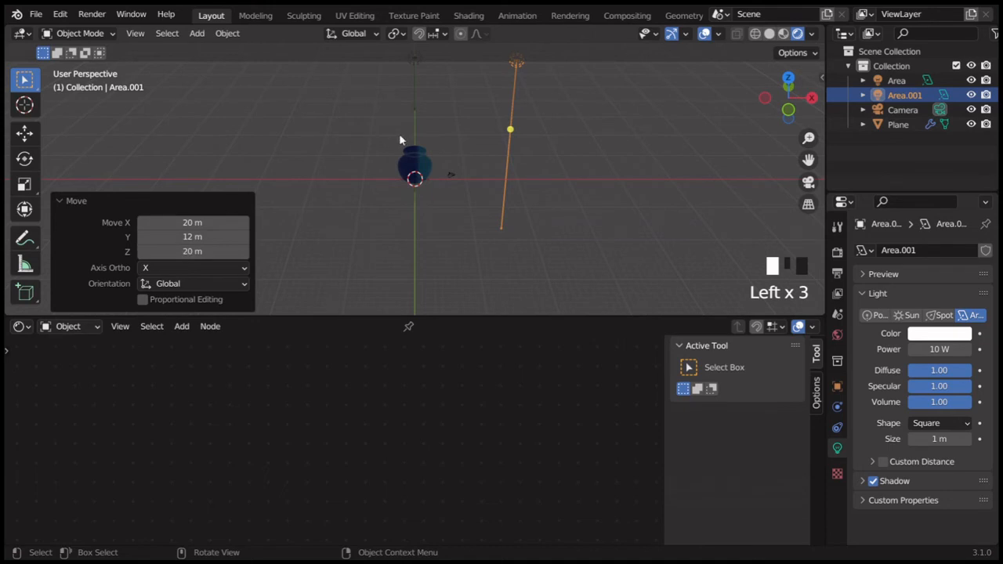
Aim the second area light at the vase and set its power to 1000 W.
left_click_drag(510, 129, 436, 154)
double_click(946, 350)
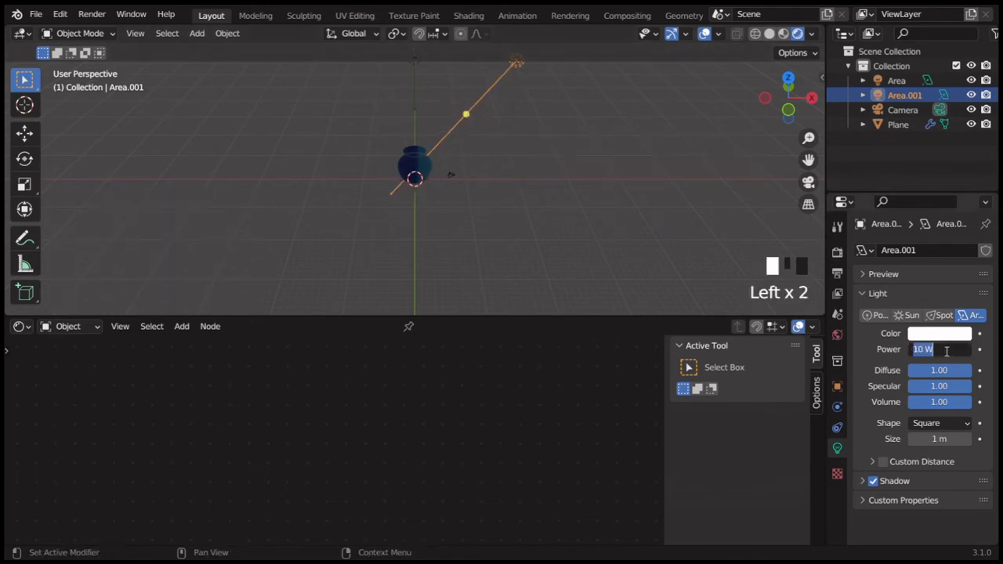
type("1000")
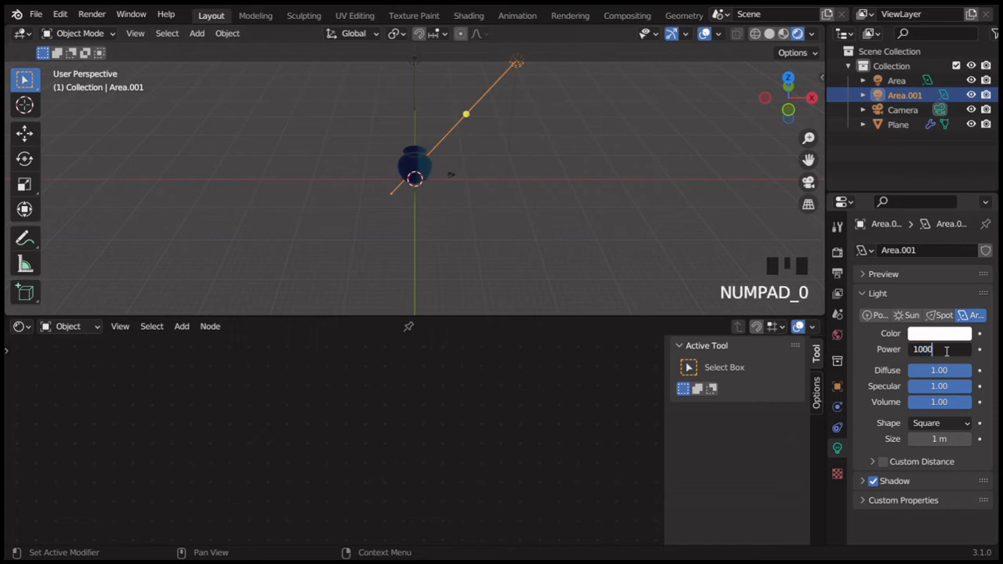
key("Return")
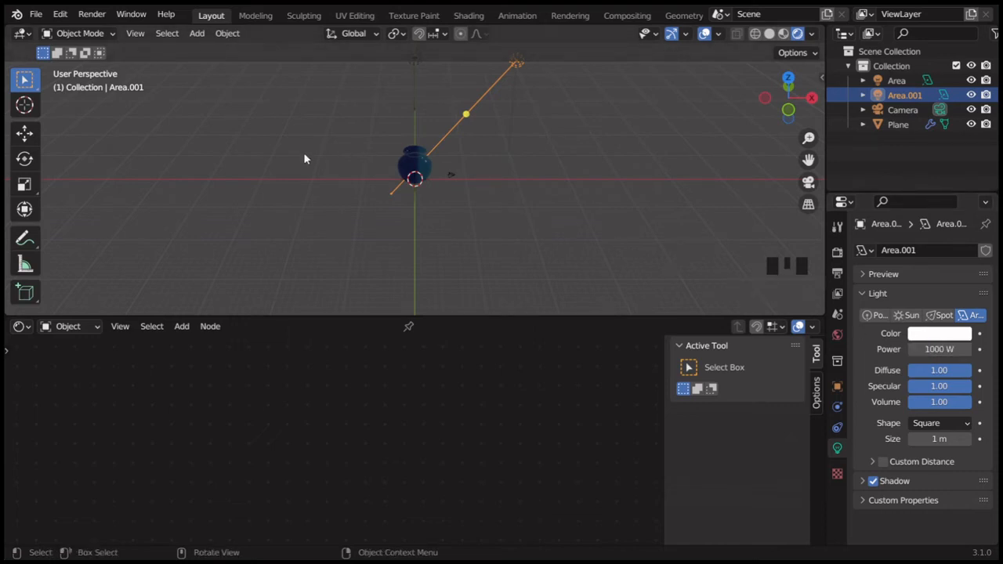
Add a third area light and move it by about -28 m in X, 11 m in Y and 19 m in Z.
key("shift+a")
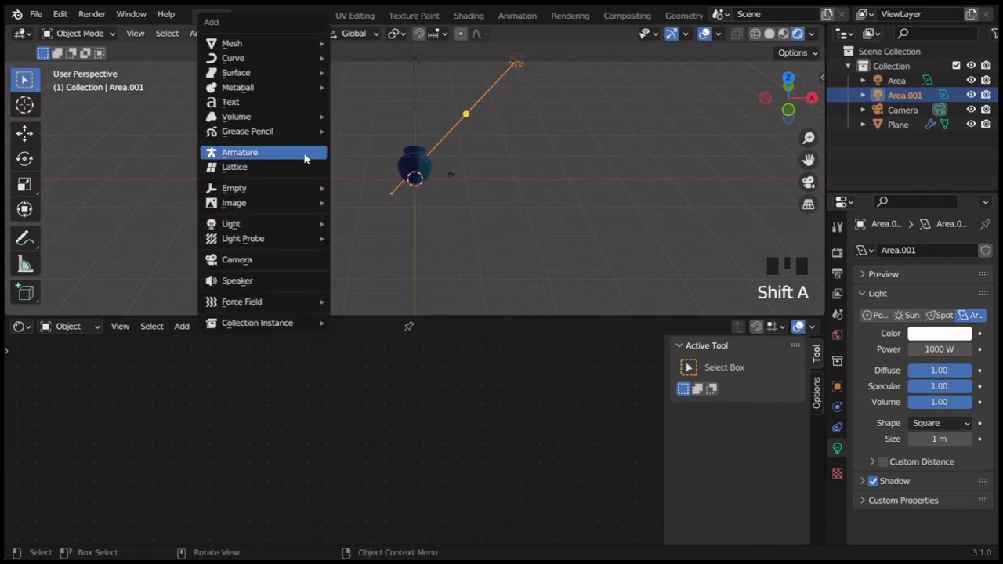
mouse_move(297, 224)
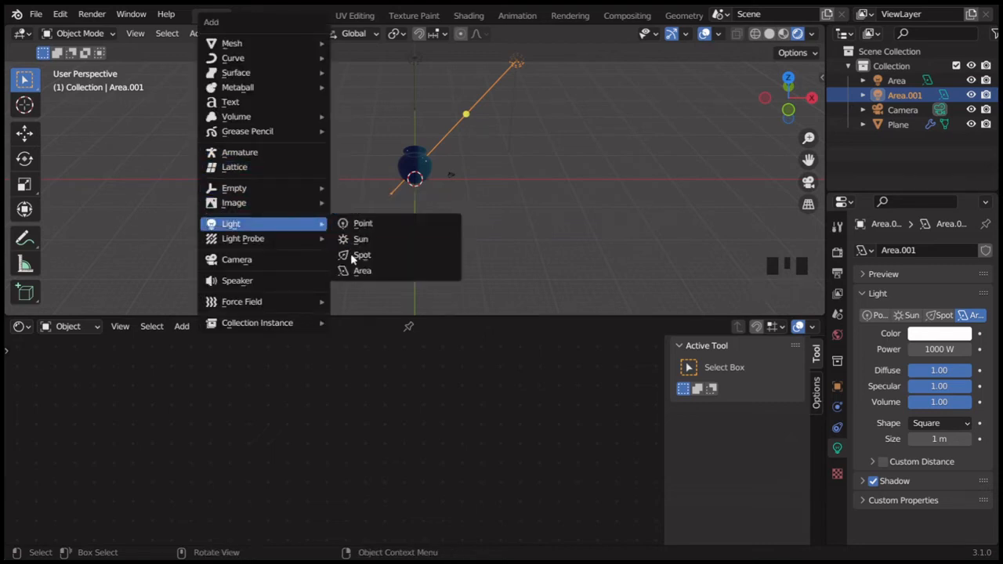
left_click(361, 270)
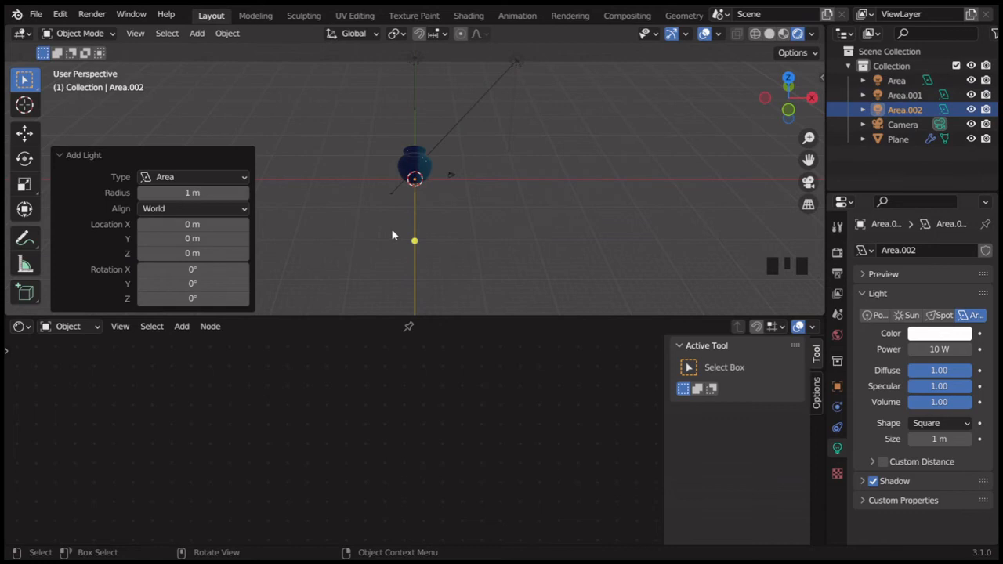
key("g")
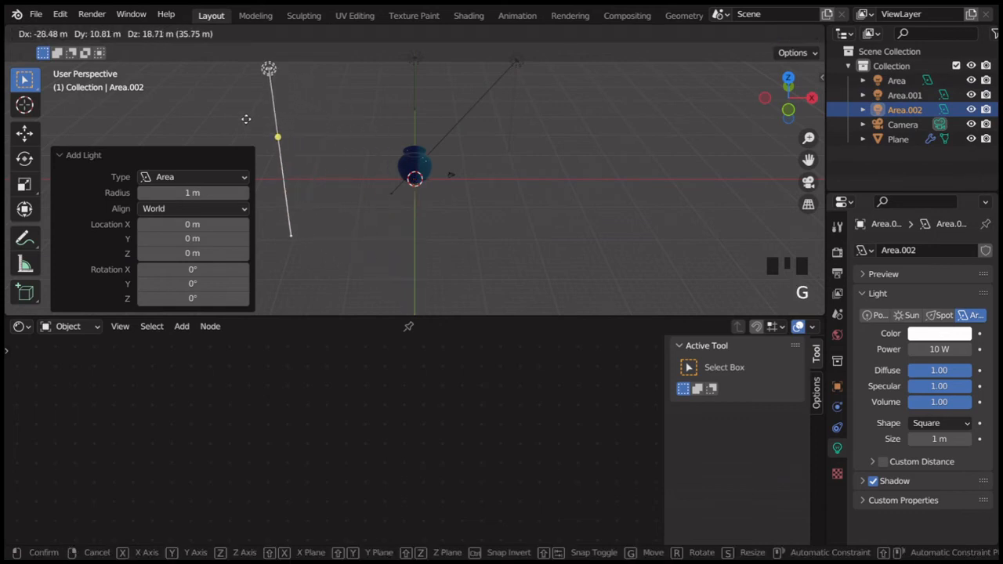
left_click(245, 119)
Aim the third area light at the vase and set its power to 1000 W.
left_click_drag(278, 138, 330, 112)
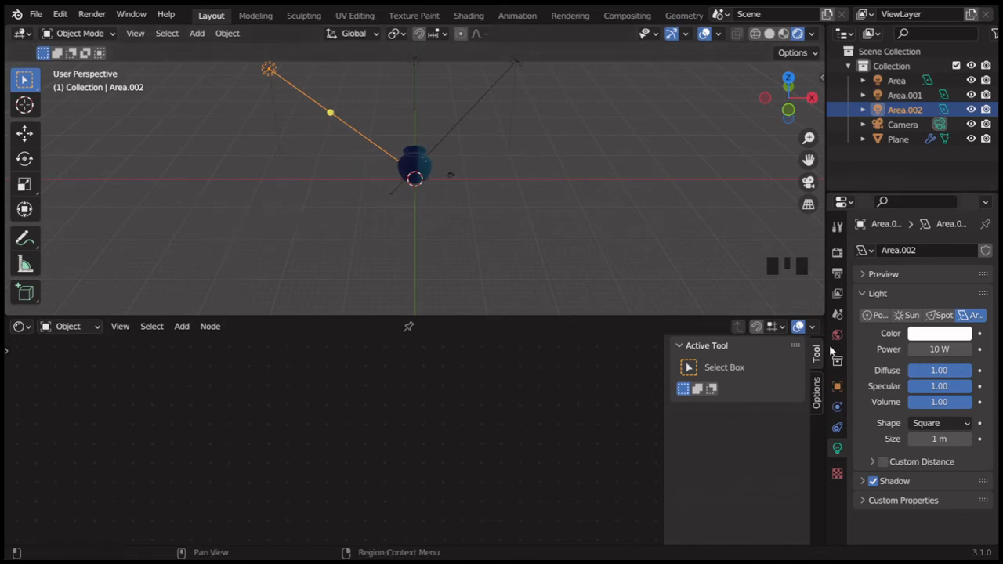
left_click(952, 349)
type("1000")
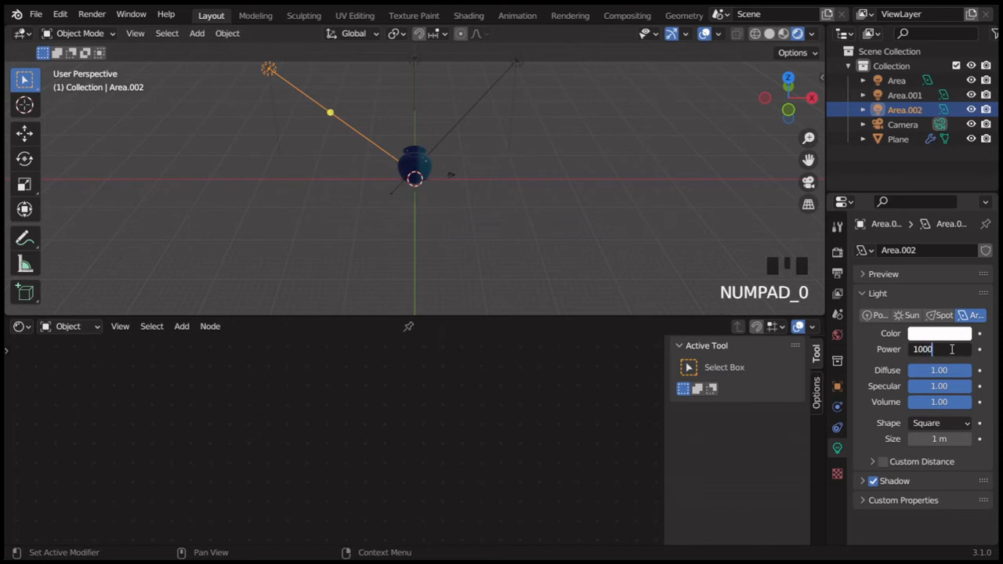
key("Return")
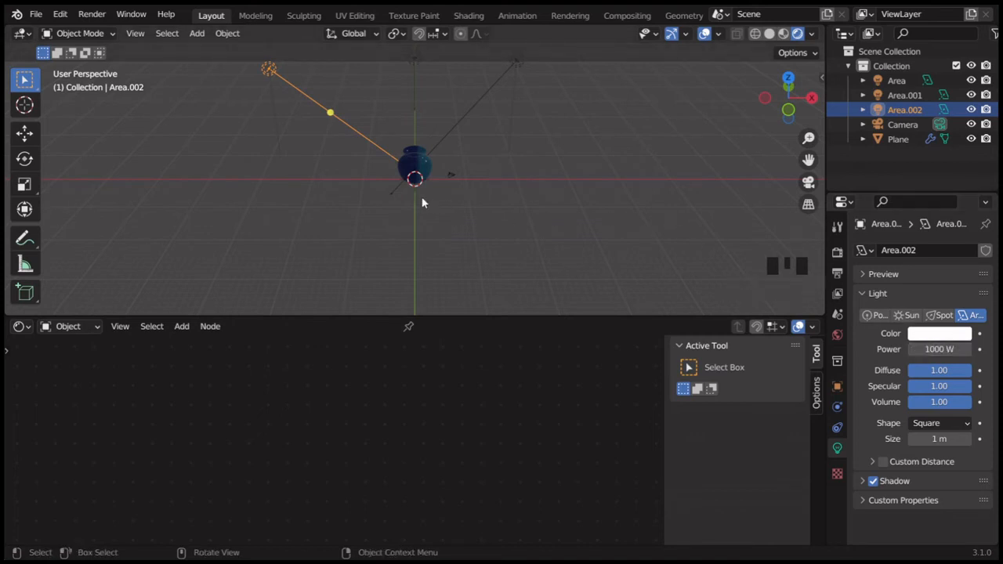
Set the Mix node's factor to 1 in the vase's material.
left_click(424, 174)
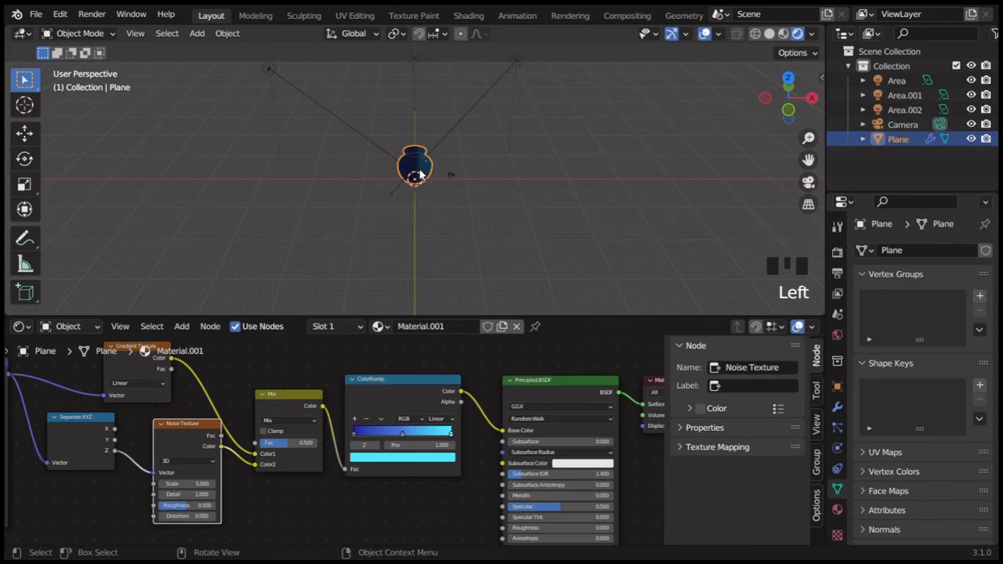
double_click(306, 444)
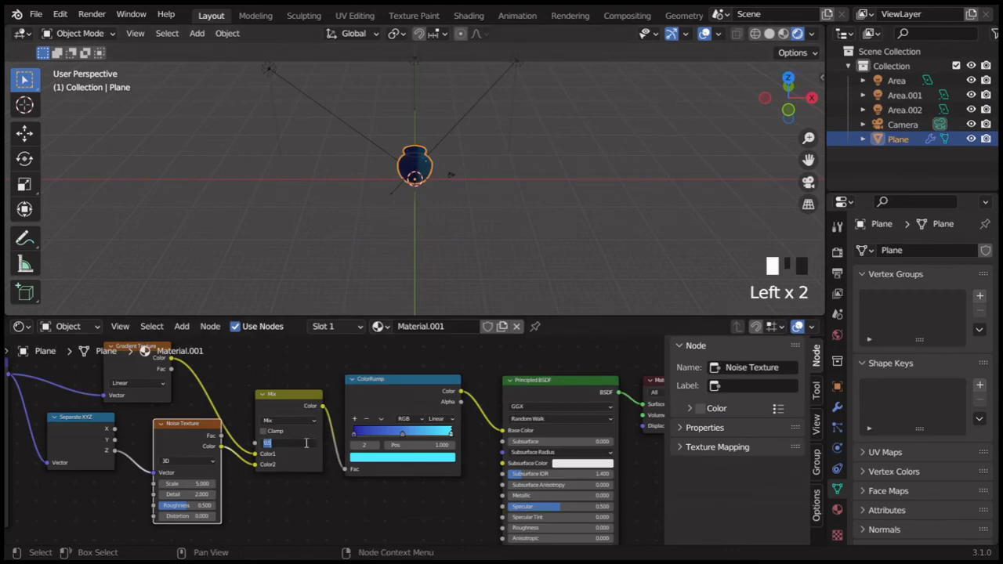
key("Return")
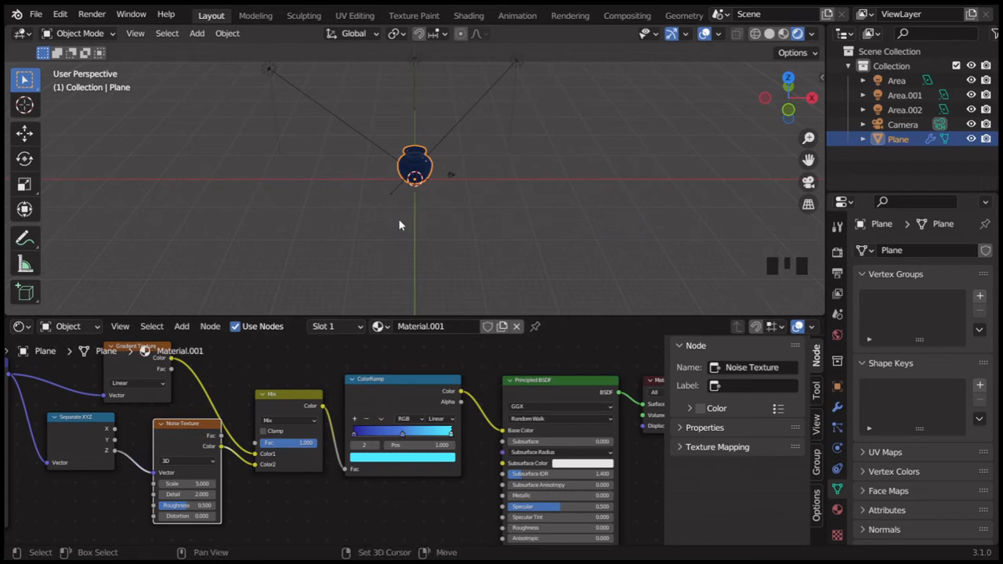
Add a 50 m plane at the world origin as the floor under the vase.
key("shift+a")
mouse_move(402, 50)
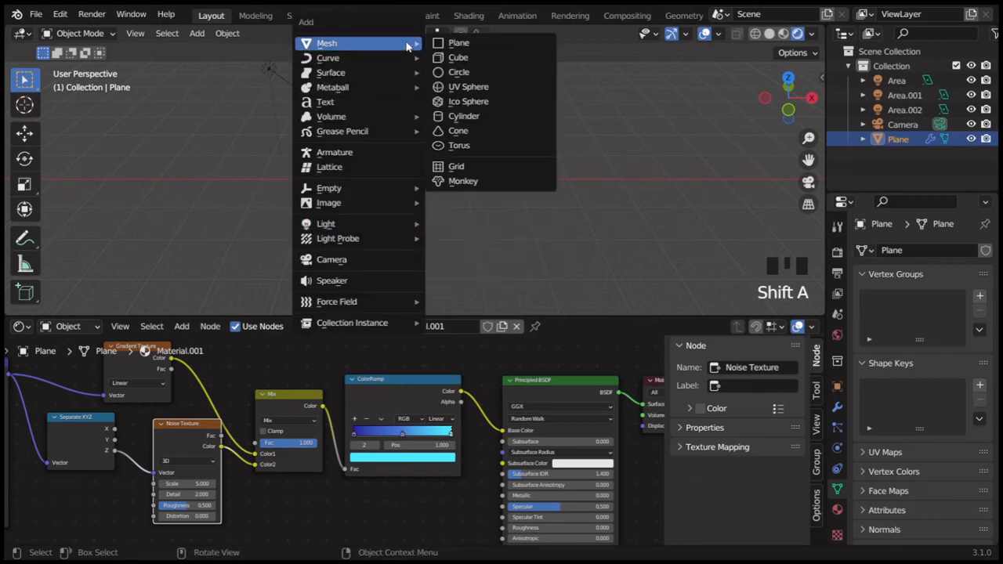
left_click(462, 43)
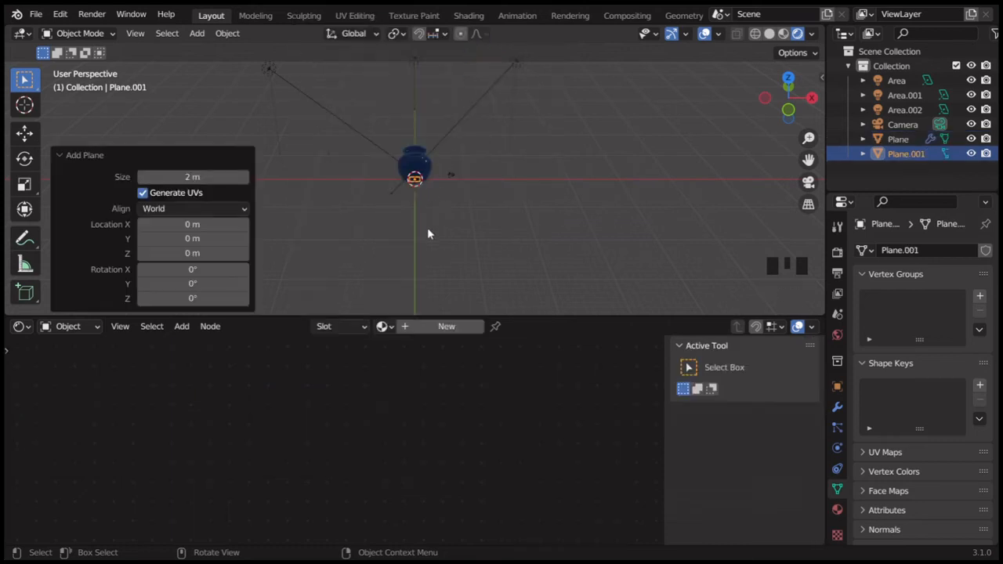
left_click(212, 176)
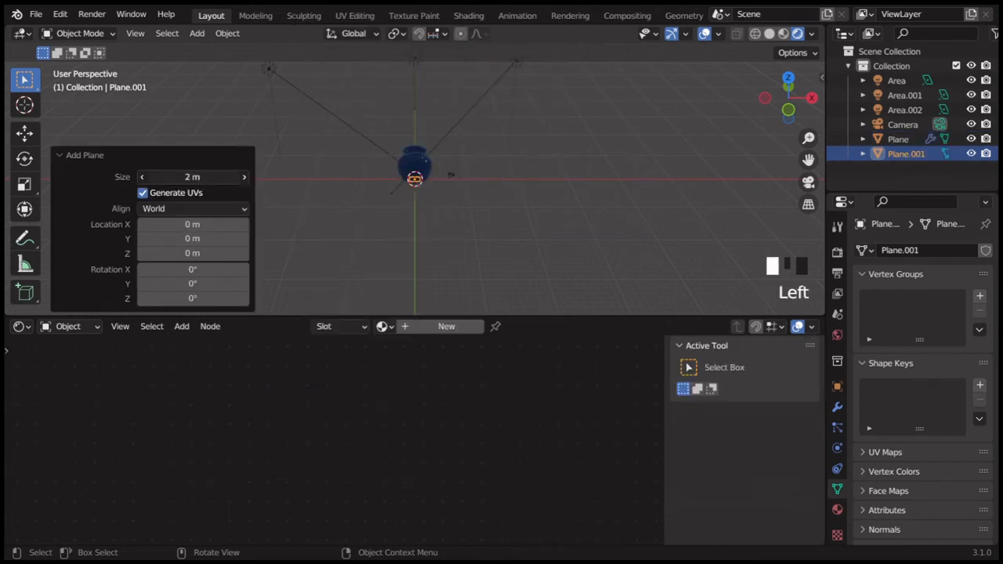
type("50")
key("Return")
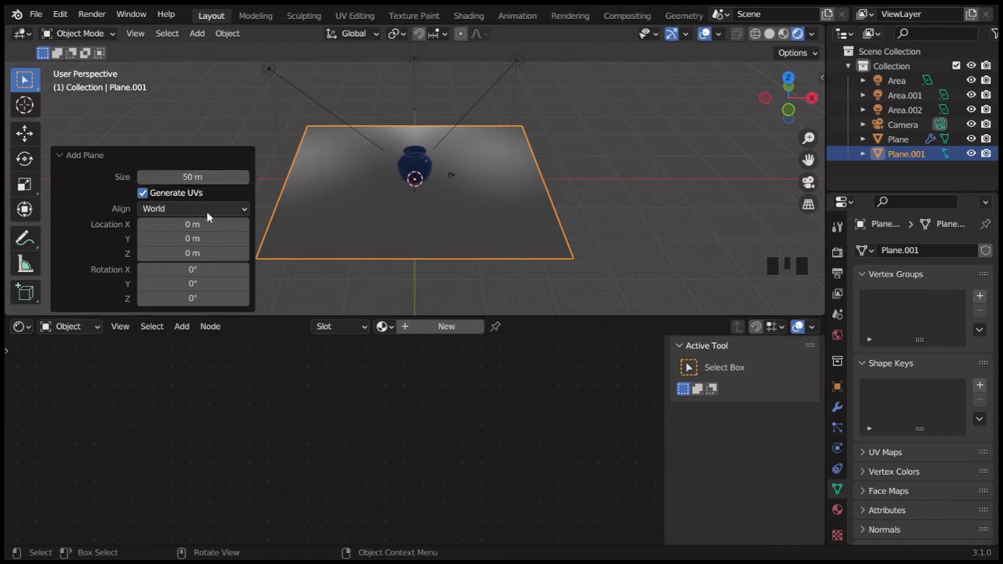
In Edit Mode, extrude the floor plane's far edge 25 m up along Z to form a back wall.
left_click(106, 32)
left_click(105, 66)
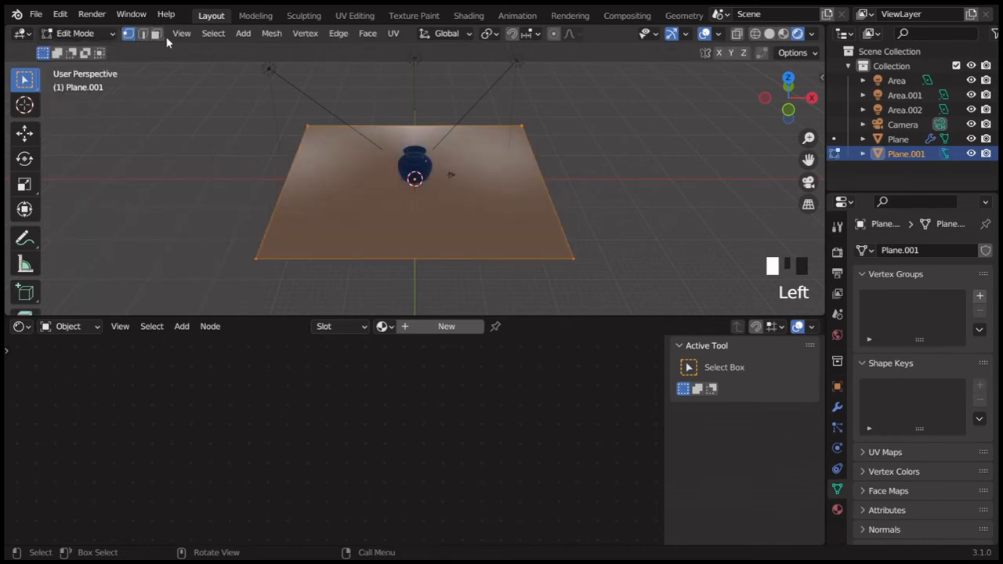
left_click(143, 34)
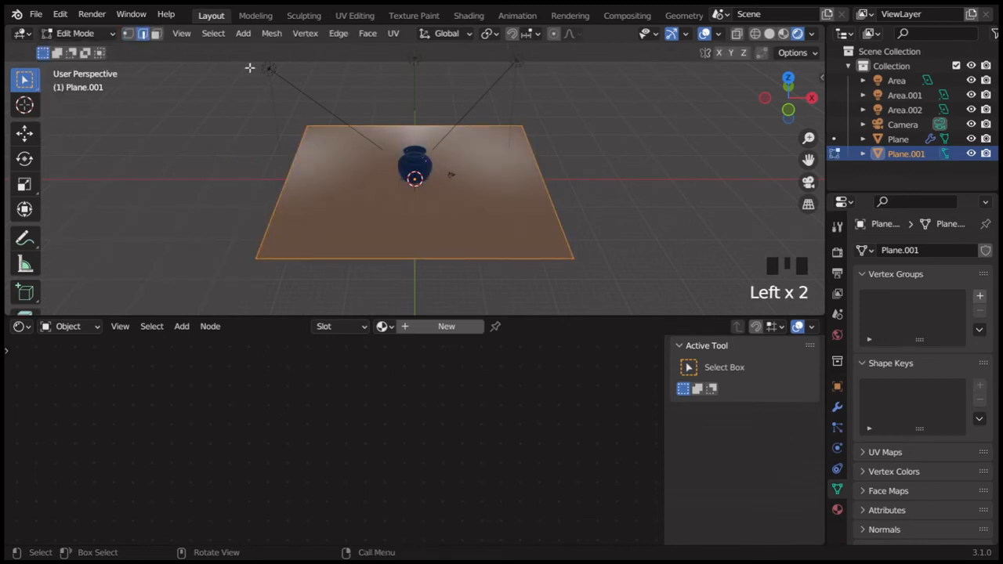
left_click(393, 127)
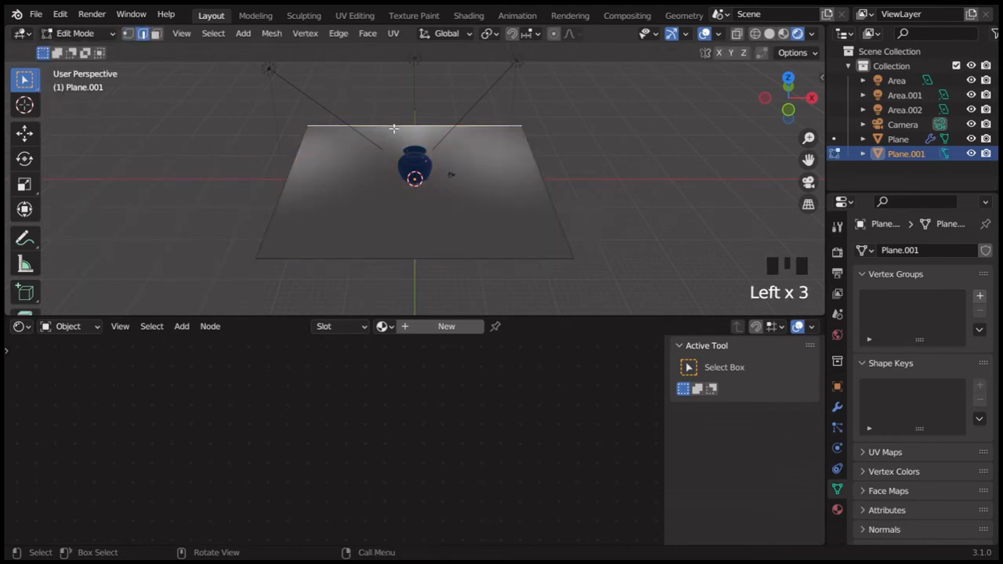
key("e")
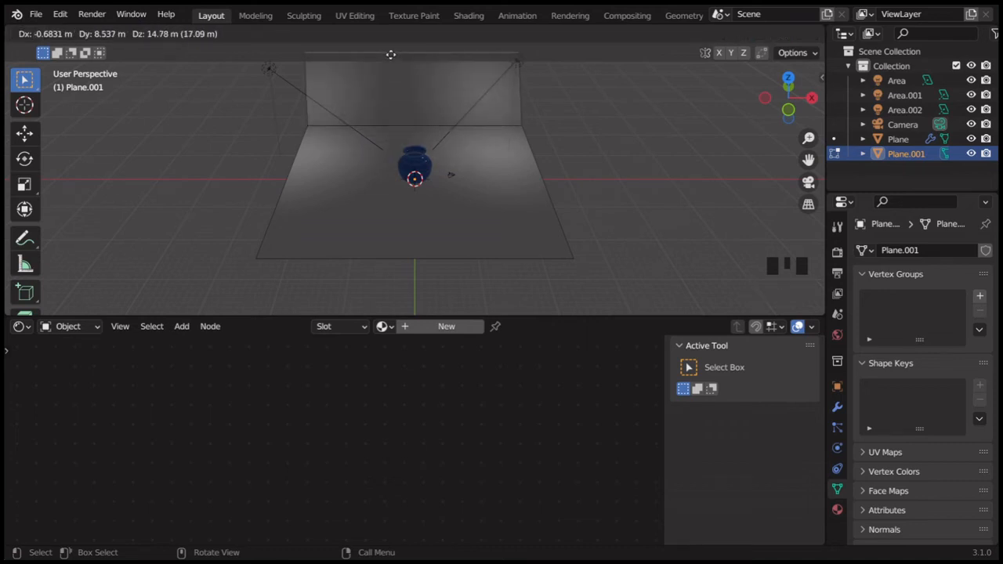
key("z")
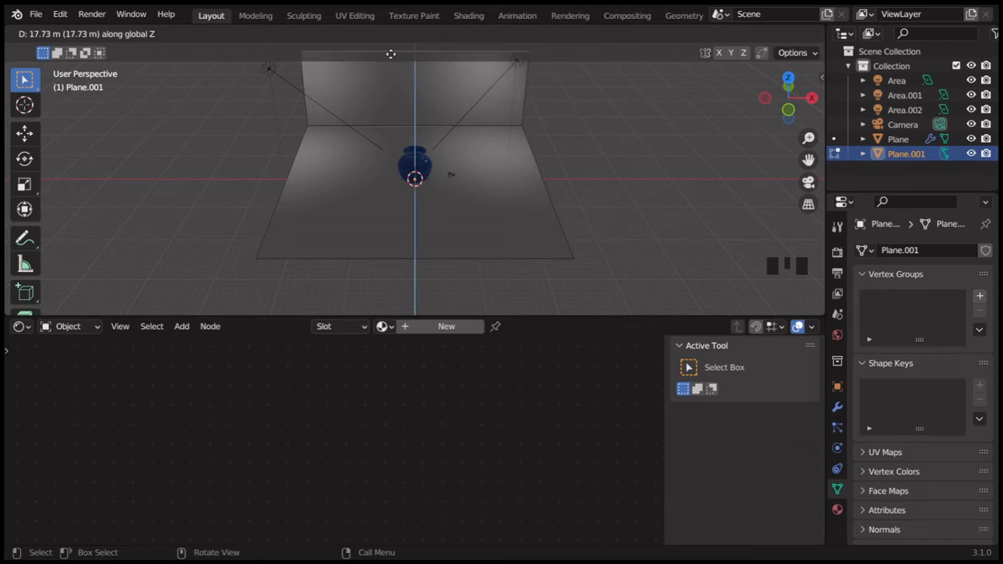
left_click(392, 54)
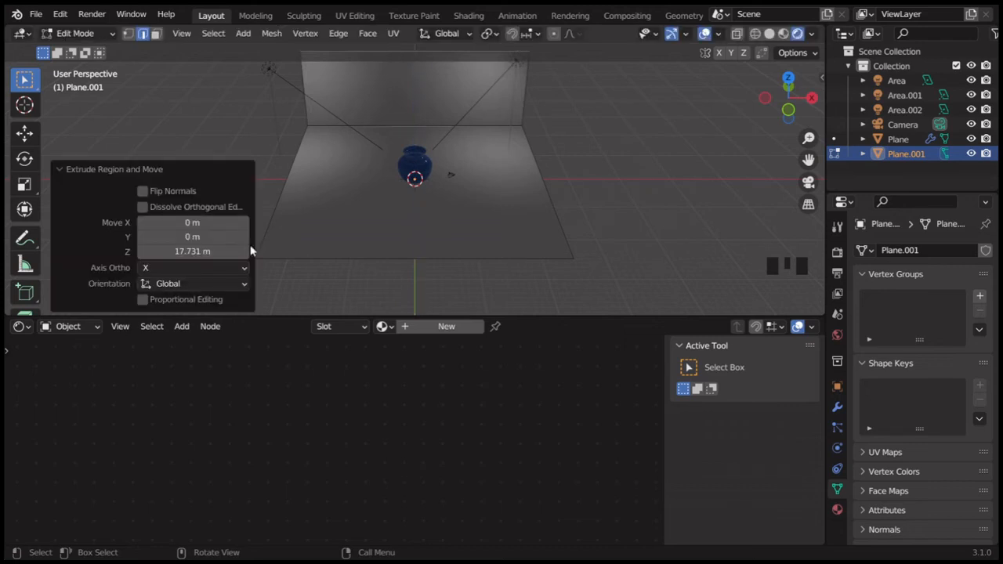
left_click(213, 256)
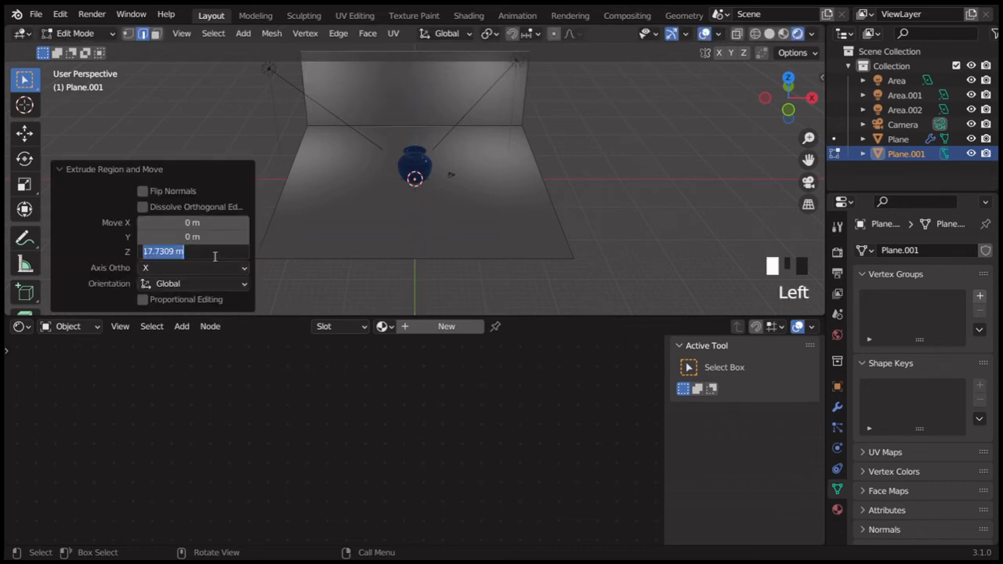
type("25")
key("Return")
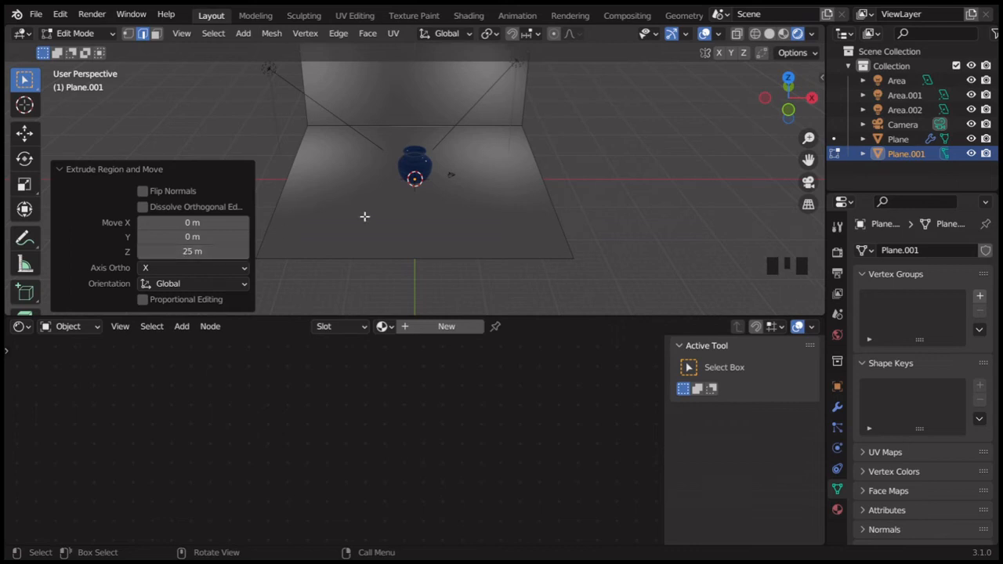
left_click(270, 71)
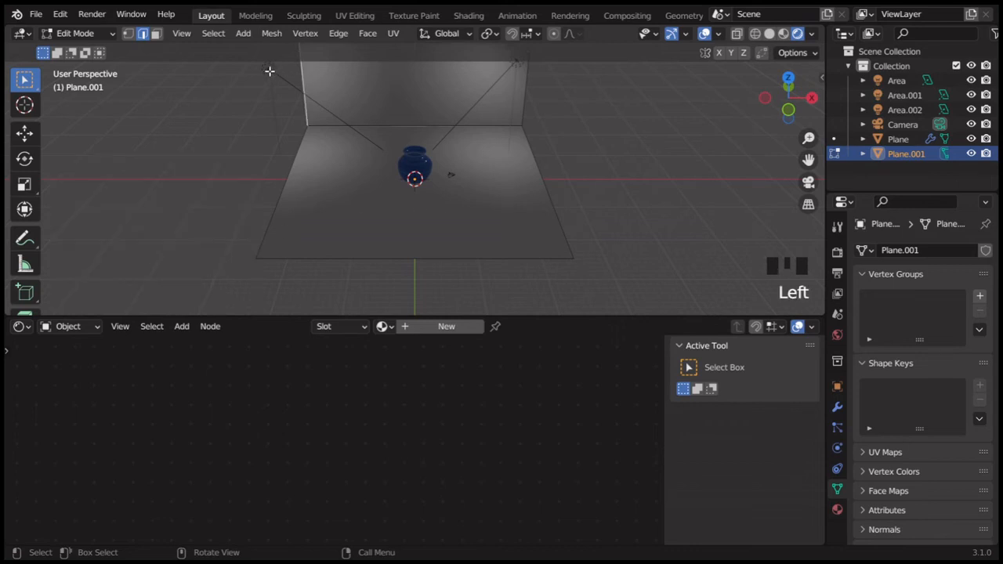
left_click(269, 71)
Return to Object Mode and move the first area light, behind the wall, about -22 m along Y to bring it in front.
key("KP_Subtract")
key("KP_Subtract")
key("KP_Subtract")
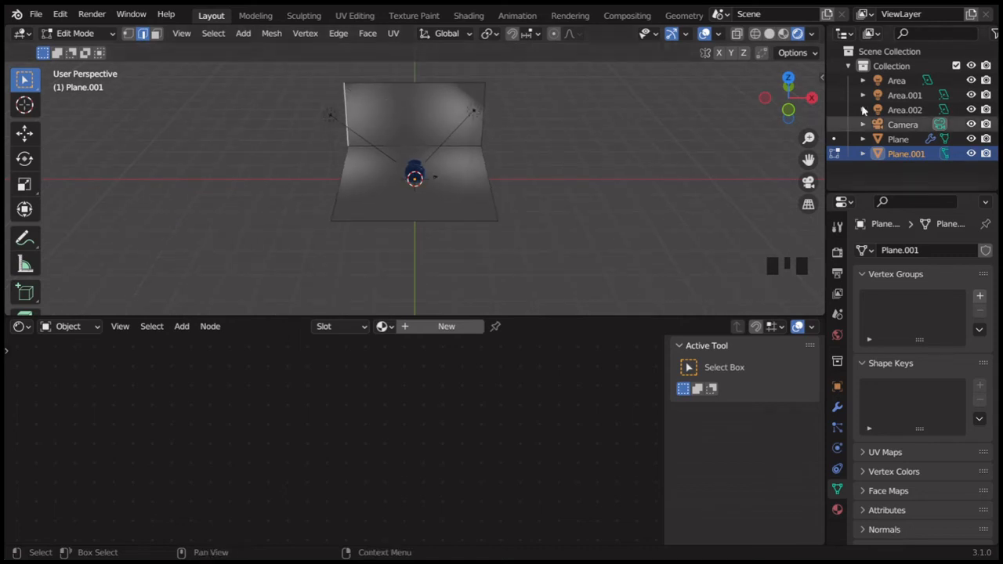
left_click(895, 81)
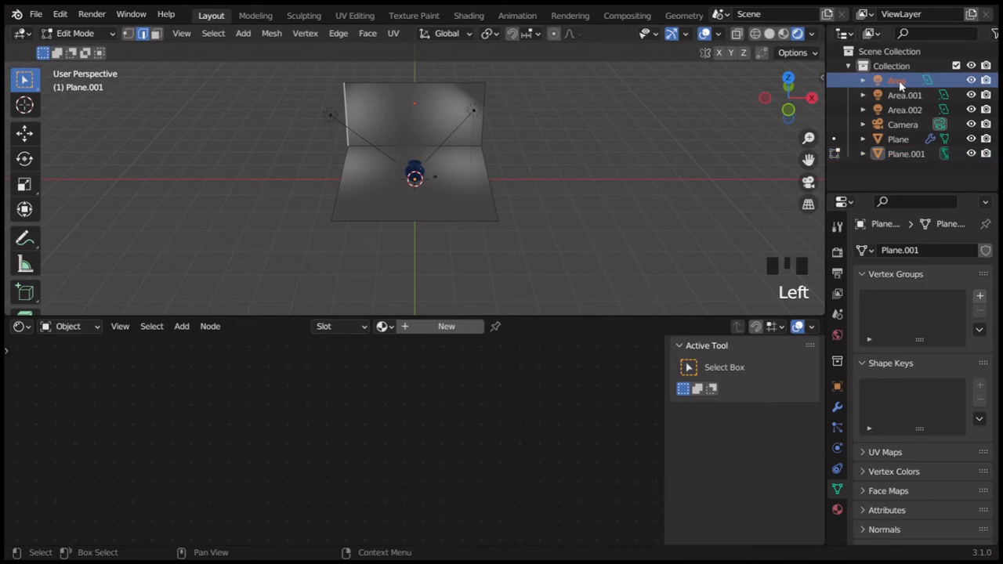
key("g")
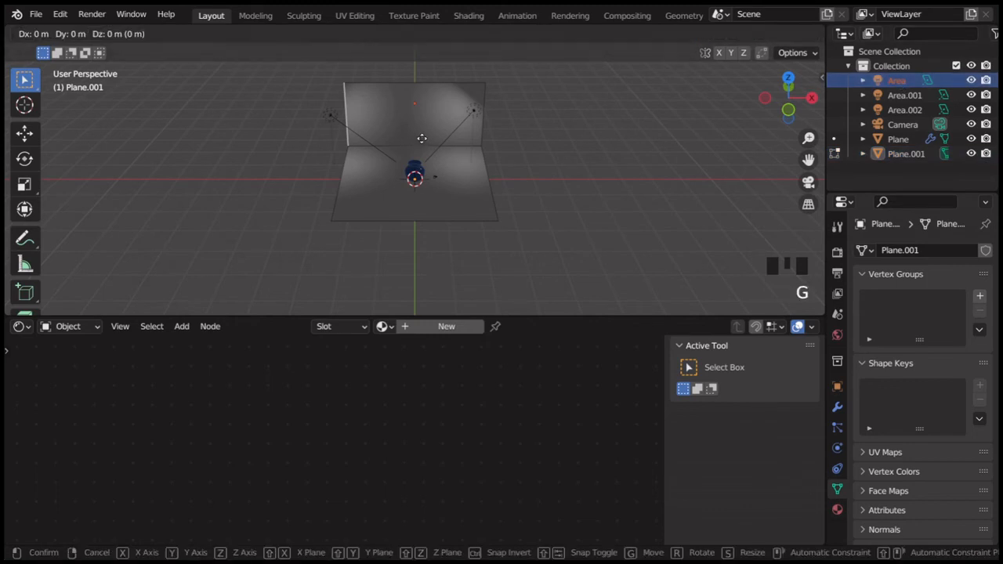
right_click(421, 141)
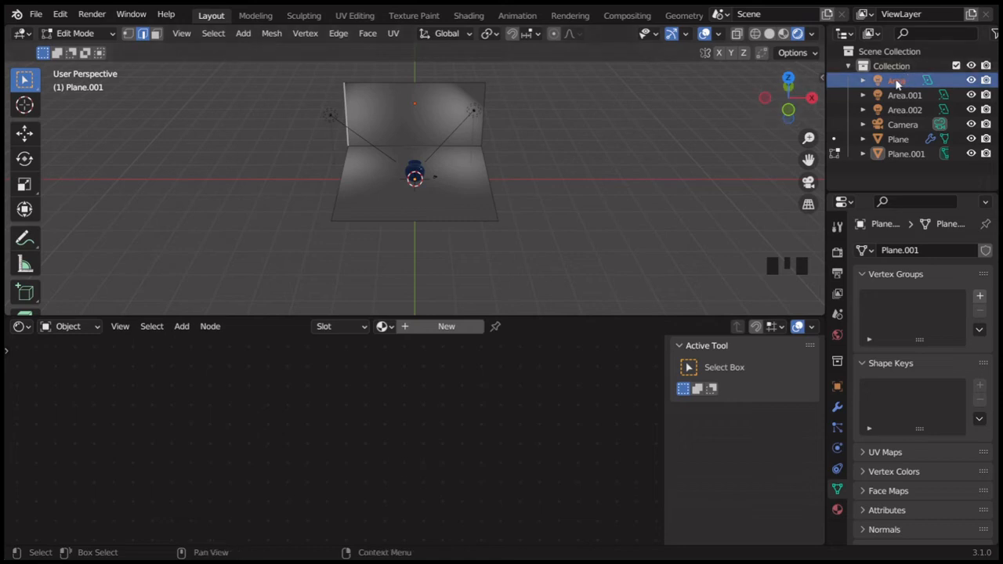
left_click(89, 33)
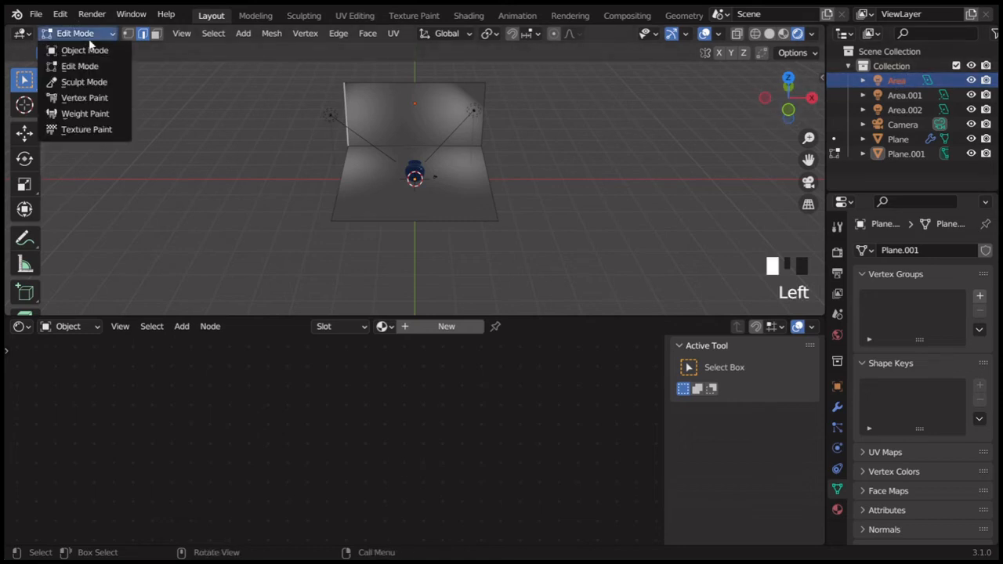
left_click(92, 50)
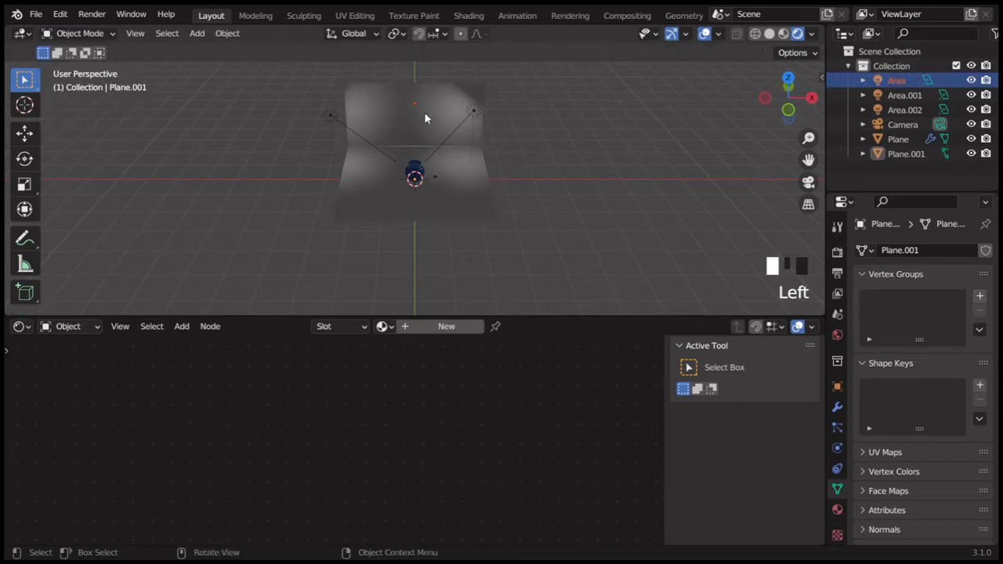
key("g")
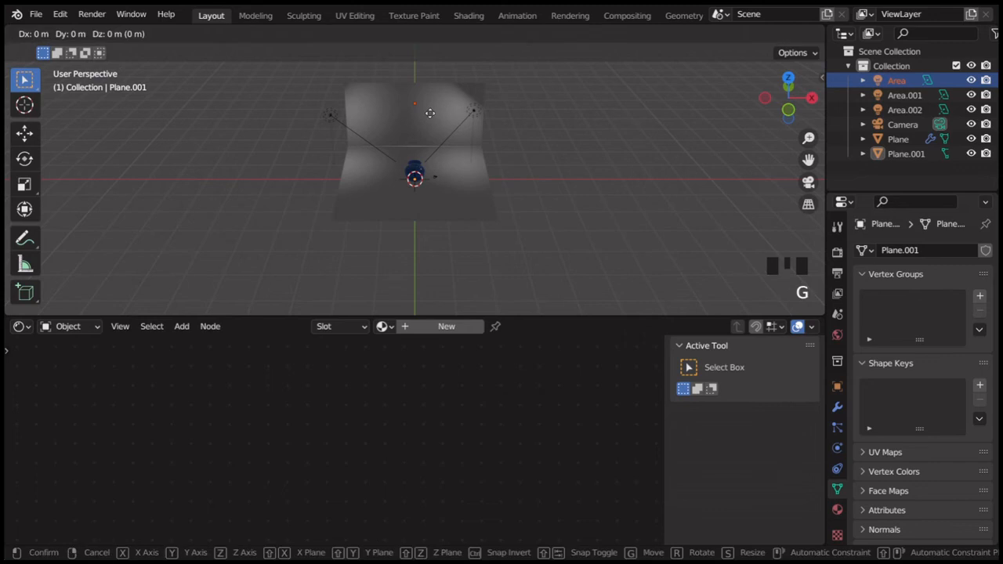
key("y")
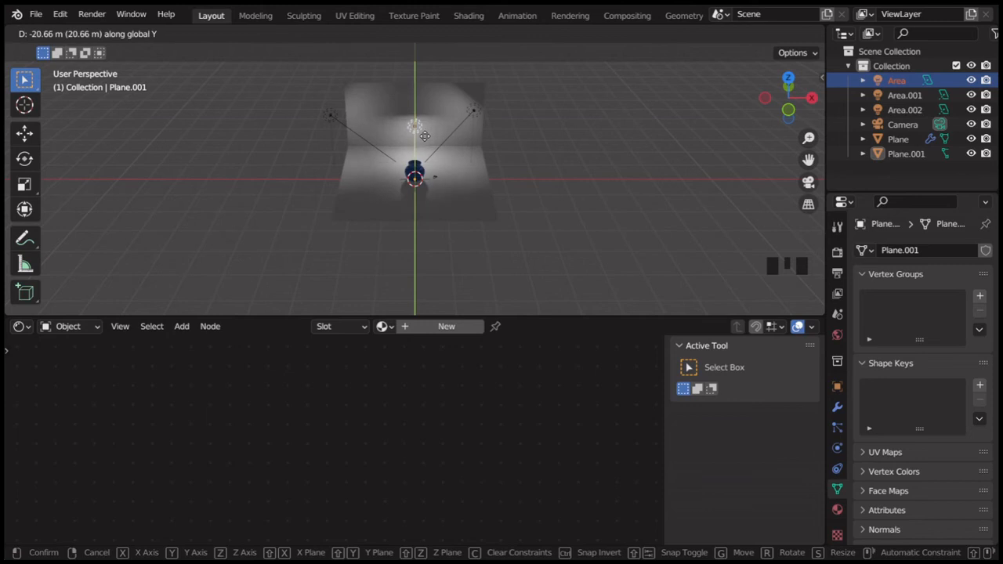
left_click(424, 138)
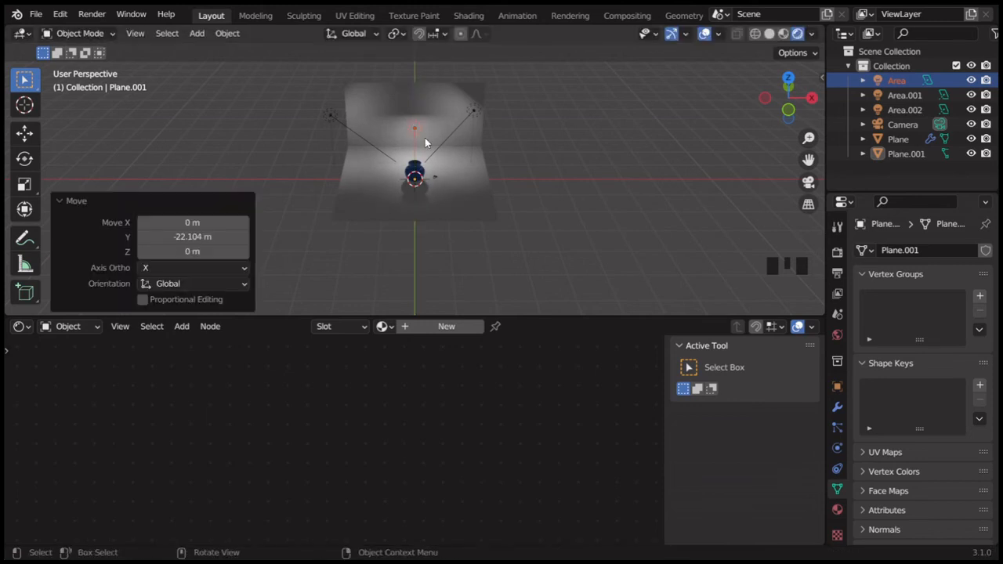
Move the area light on the vase's +X side inward by about -5.7 m X, -3.3 m Y and -5.7 m Z.
left_click(473, 117)
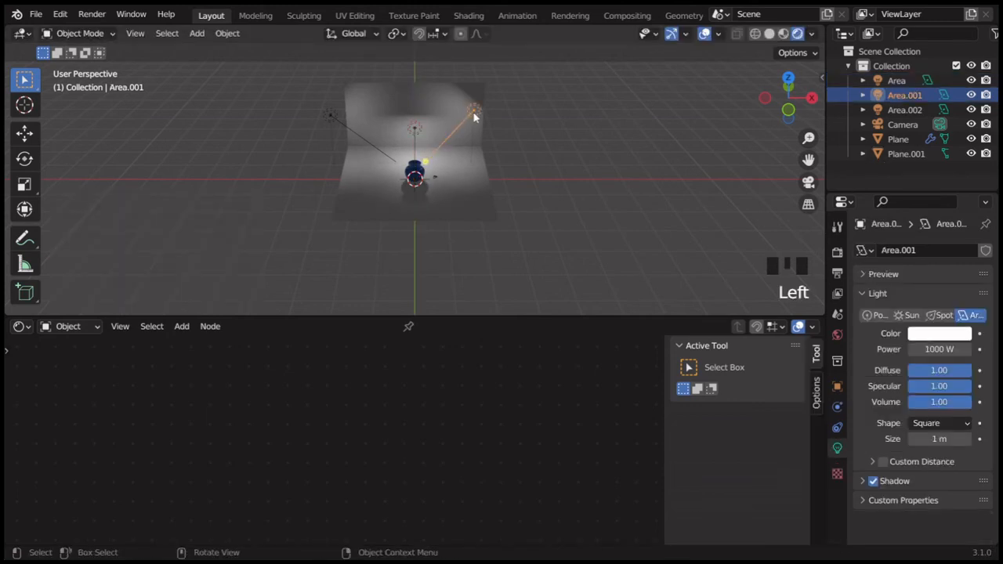
key("g")
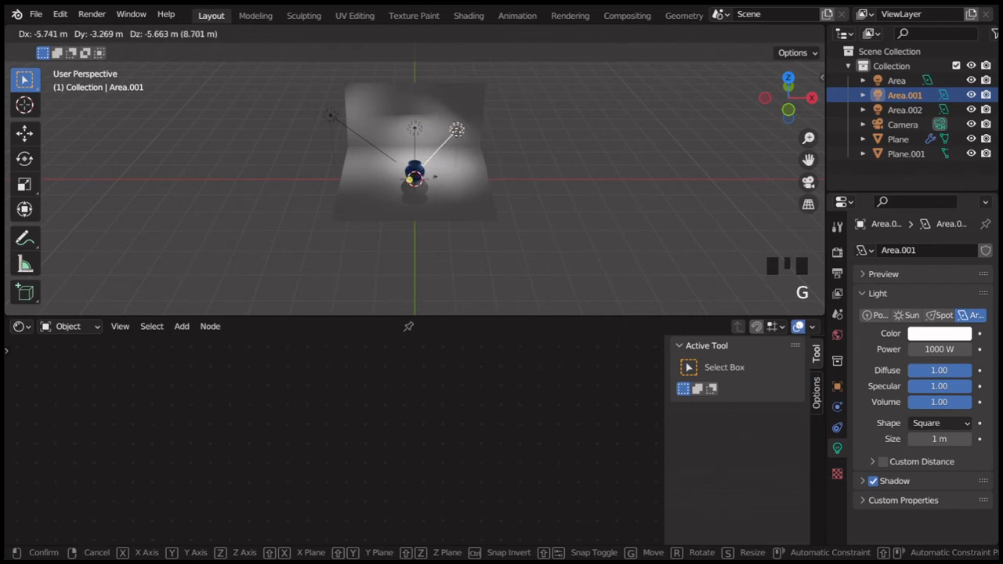
left_click(457, 134)
Move the area light on the vase's -X side inward by about 8.7 m X, -3 m Y and -5.1 m Z.
left_click(327, 116)
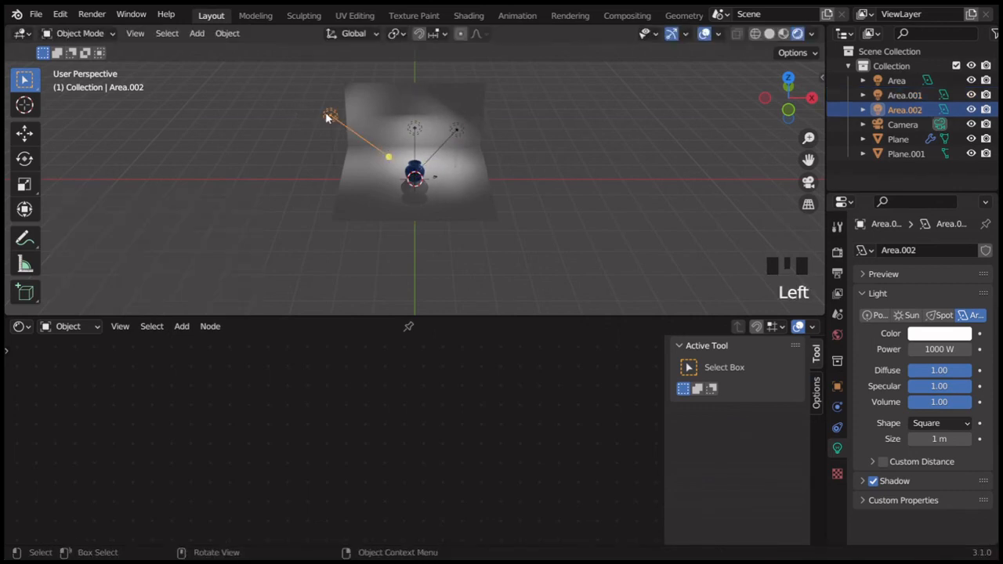
key("g")
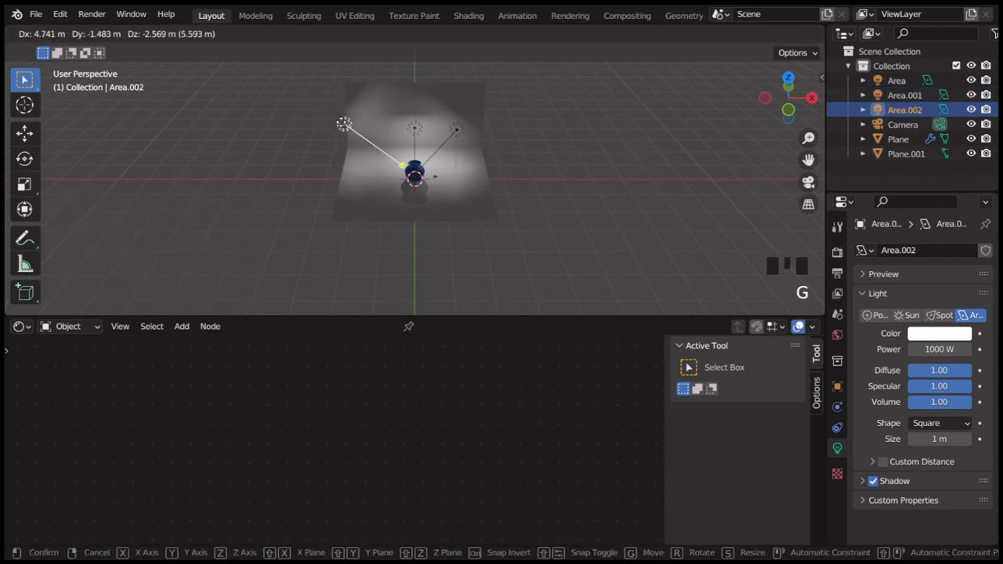
left_click(353, 135)
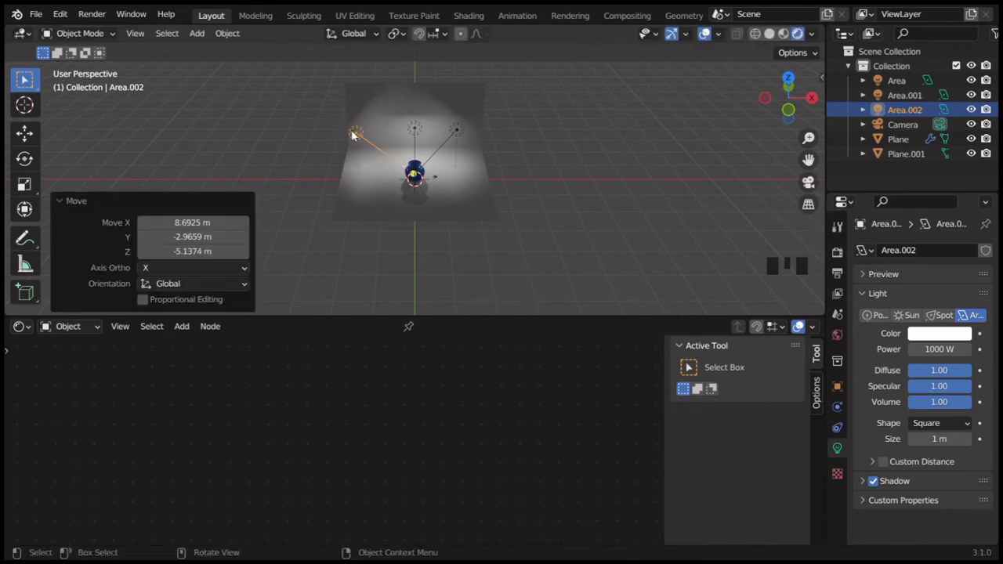
Examine the lit vase and its shadows up close from a lower angle in an enlarged 3D view.
key("KP_Add")
key("KP_Add")
key("KP_Add")
key("KP_Add")
key("KP_Add")
key("KP_Add")
key("KP_Add")
key("KP_Add")
key("KP_Add")
key("KP_Add")
key("KP_Add")
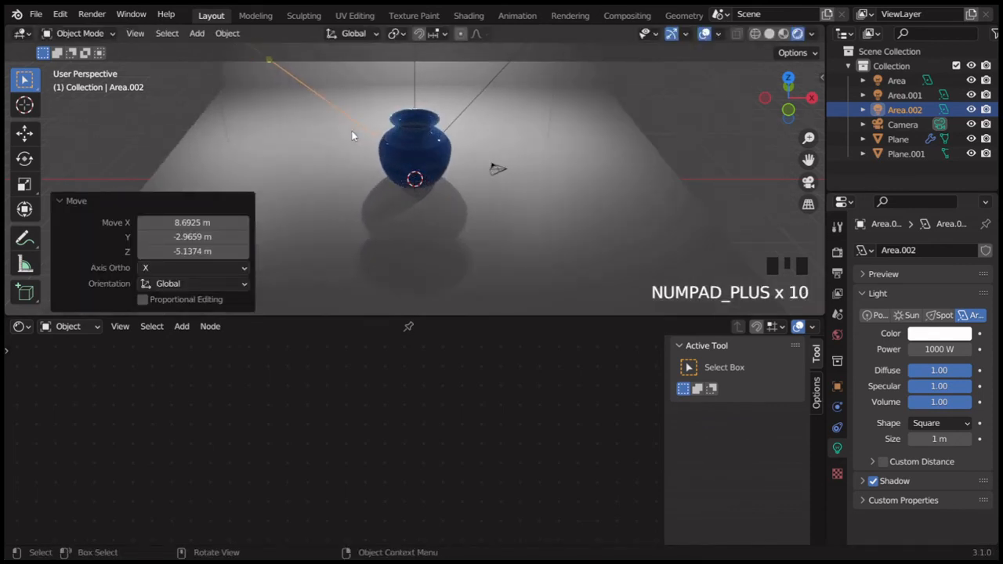
key("KP_2")
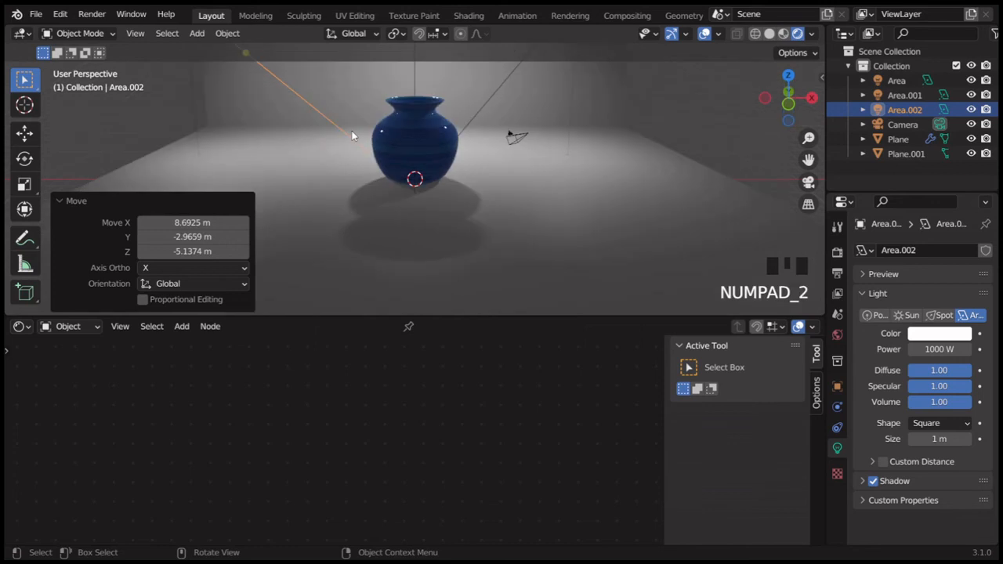
key("KP_Add")
key("KP_Add")
key("KP_Add")
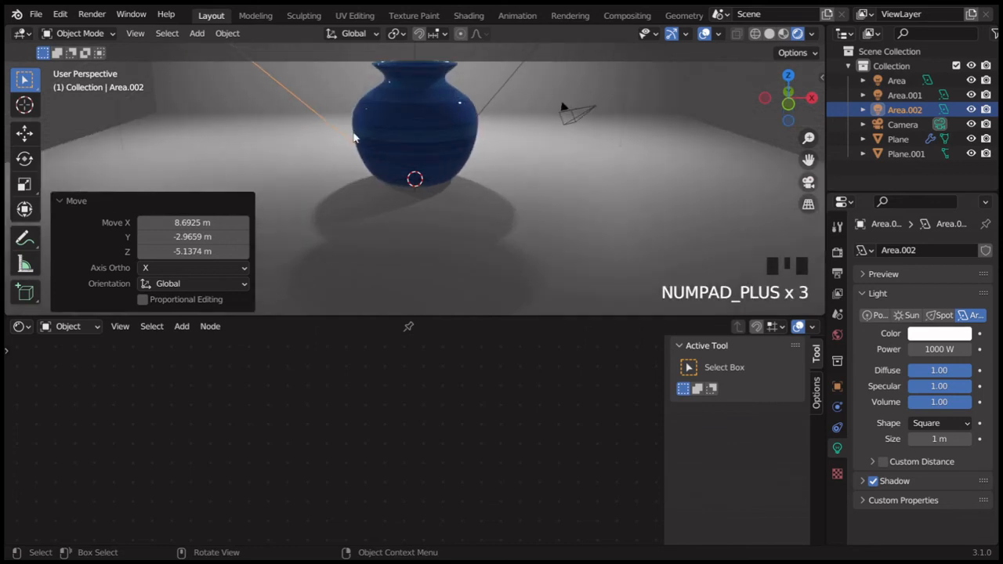
left_click_drag(400, 317, 398, 517)
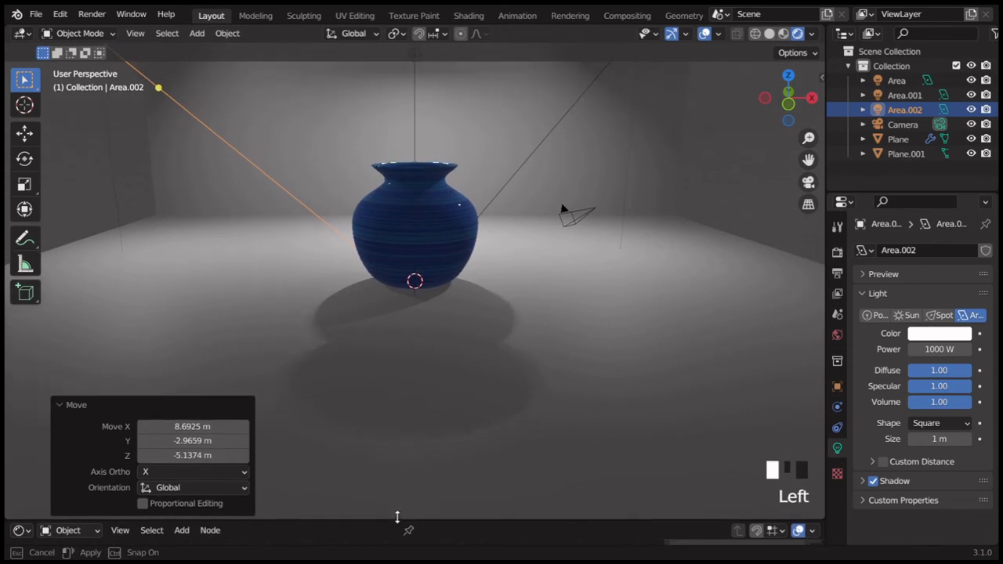
Select the vase and make room below the 3D view to show its material nodes.
left_click(429, 223)
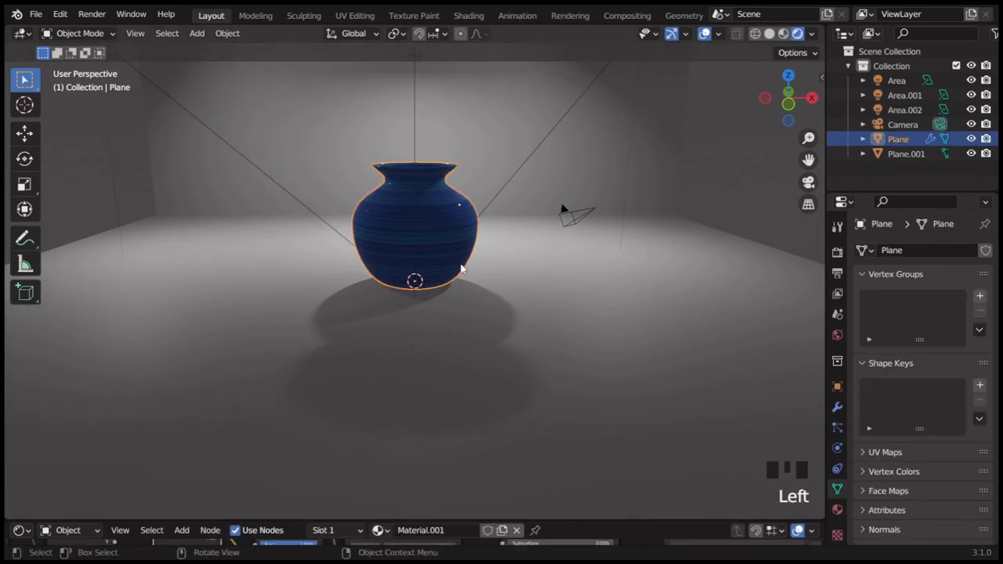
key("KP_Add")
key("KP_Add")
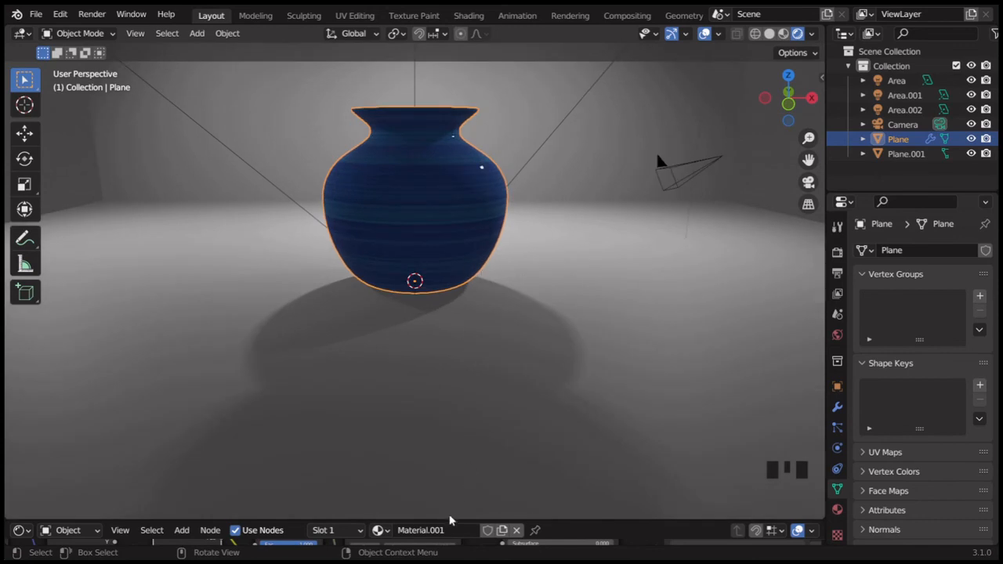
left_click_drag(448, 521, 457, 403)
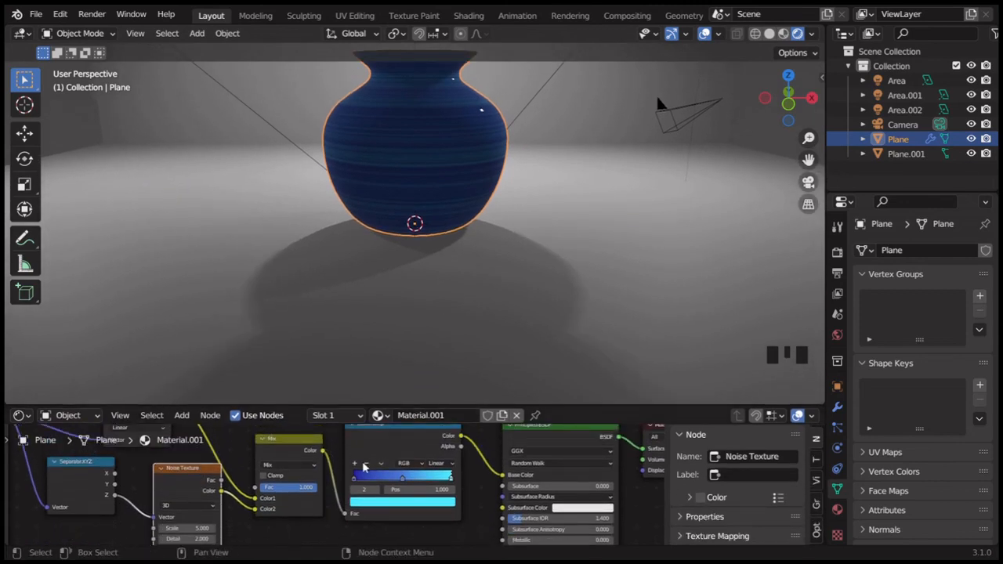
Change the colour ramp's first stop to a brighter, less saturated violet-blue.
left_click(354, 480)
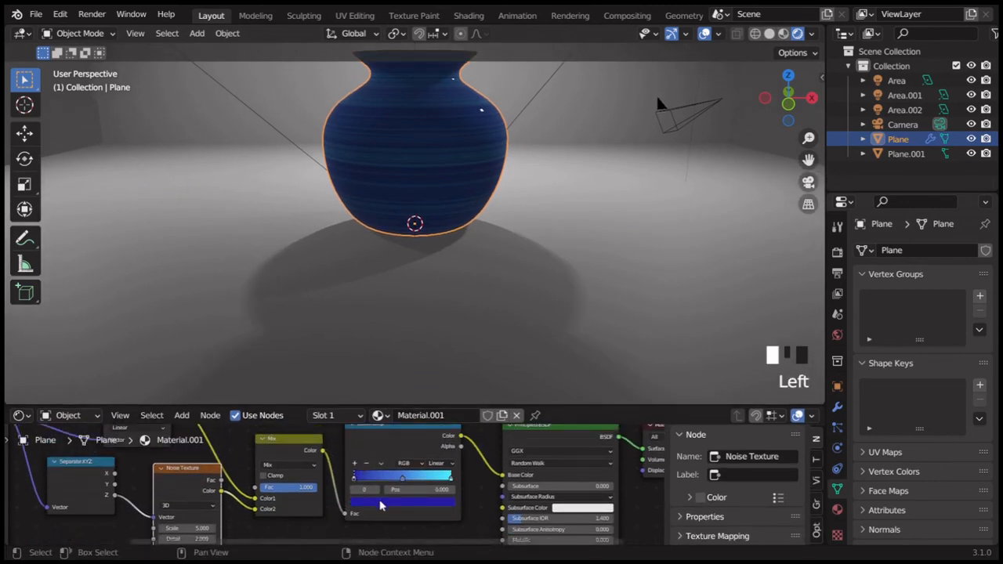
left_click(383, 504)
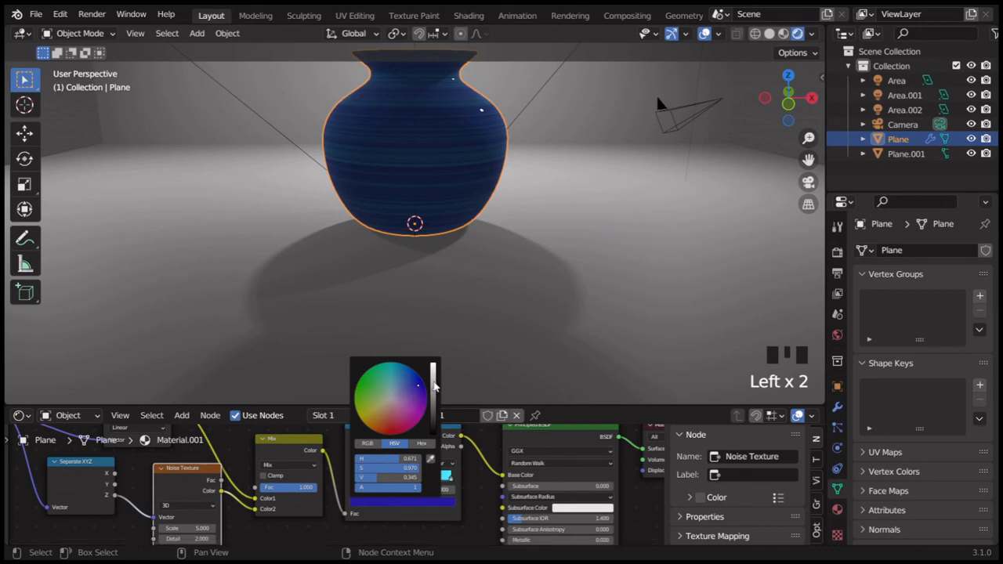
left_click(435, 385)
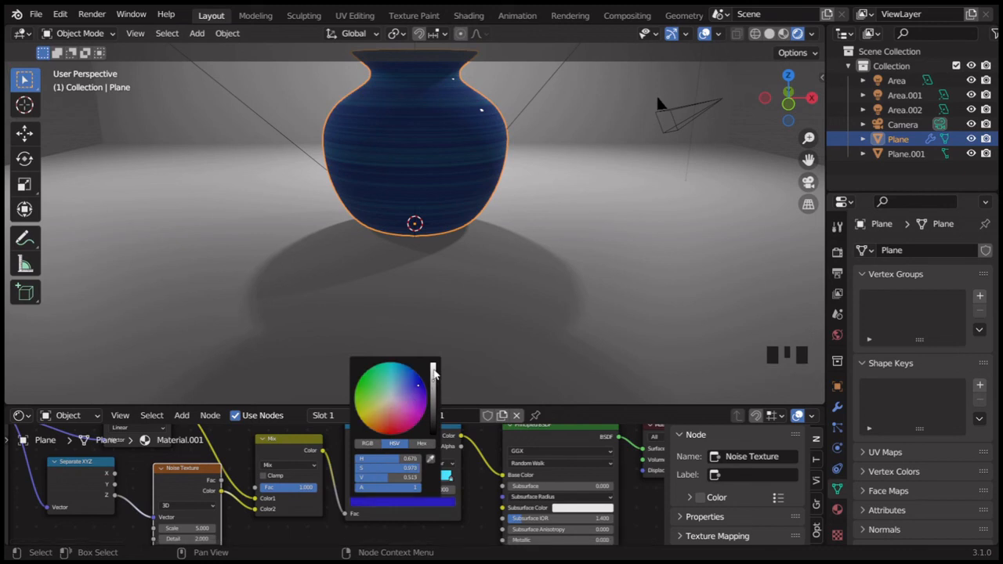
left_click(412, 392)
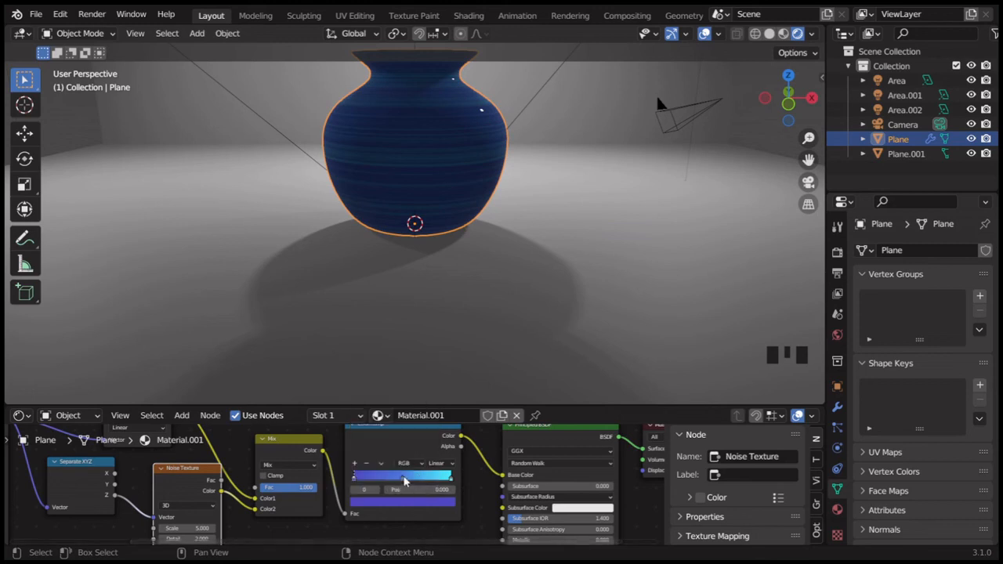
Brighten the colour ramp's middle stop to a light blue with hue about 0.62 and value about 0.97.
left_click(403, 480)
left_click(408, 503)
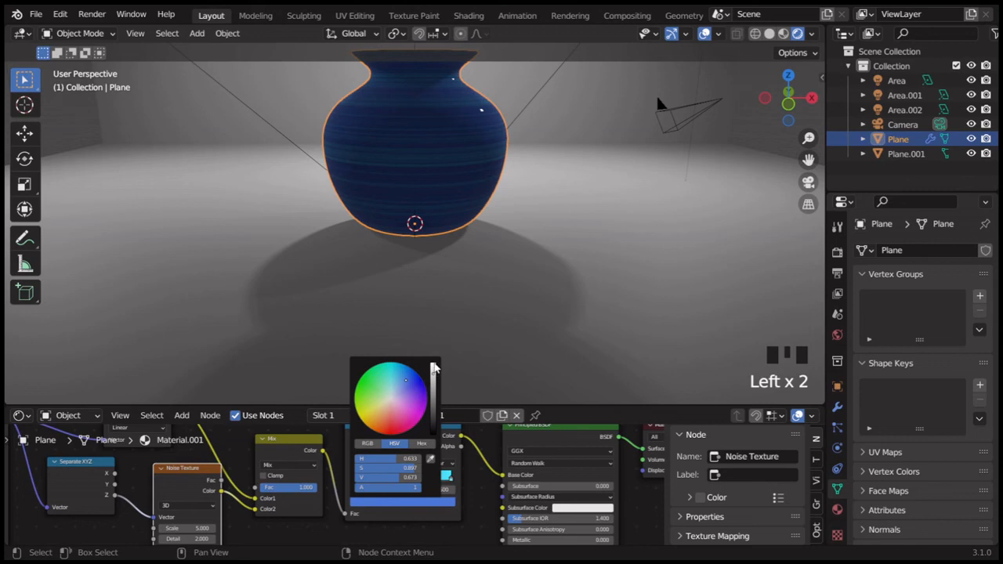
left_click(435, 367)
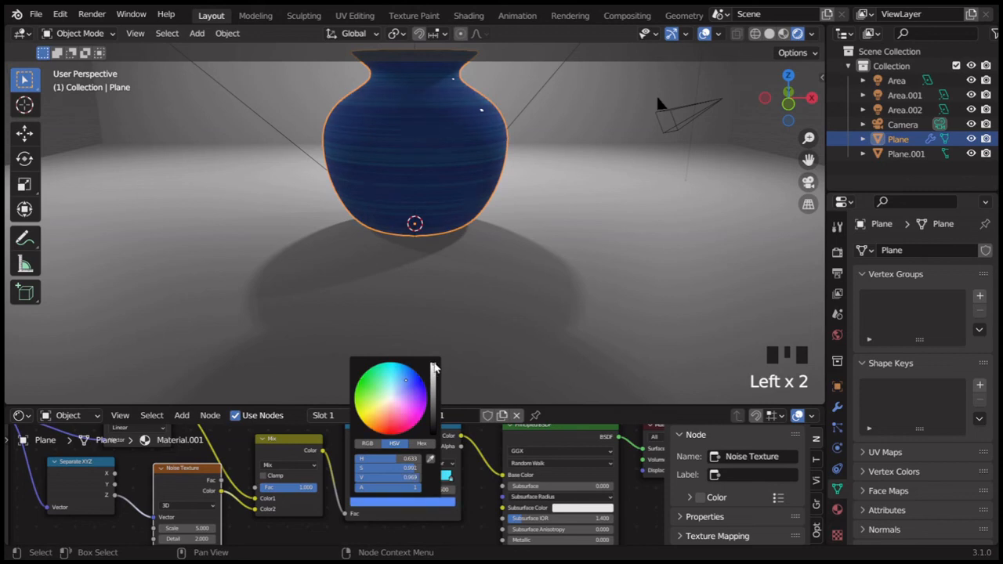
left_click(402, 391)
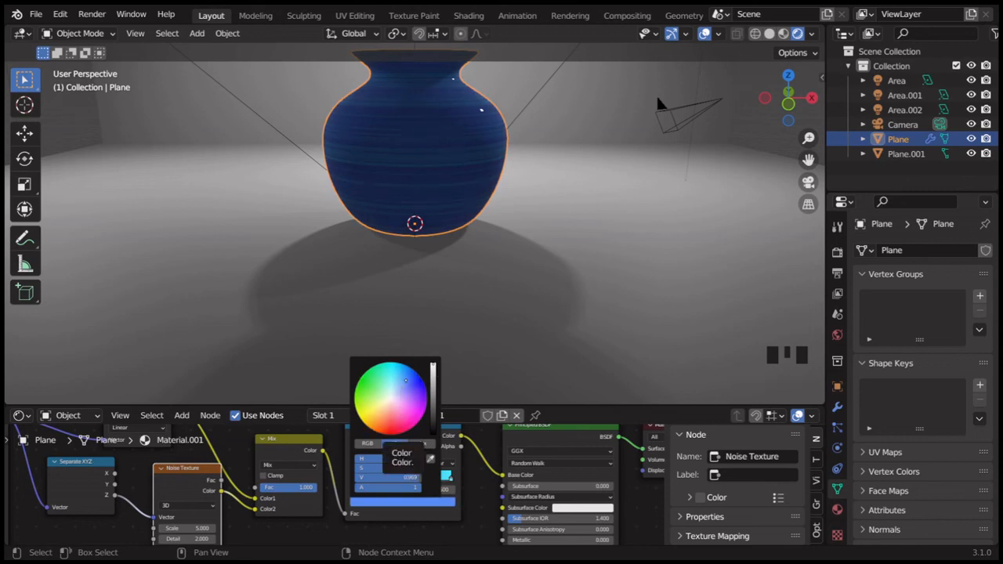
left_click(405, 384)
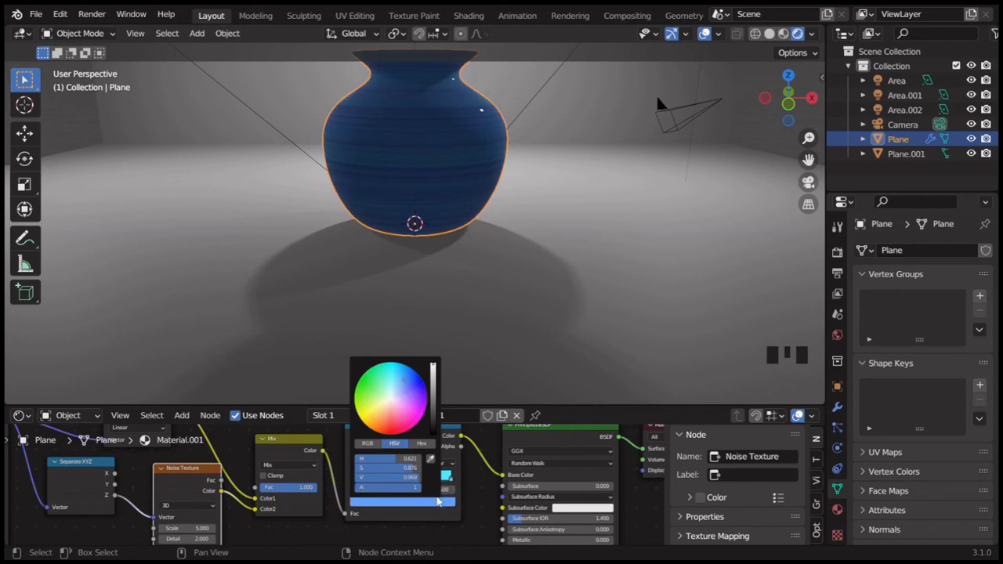
Change the colour ramp's first stop to a dark navy blue.
left_click(355, 481)
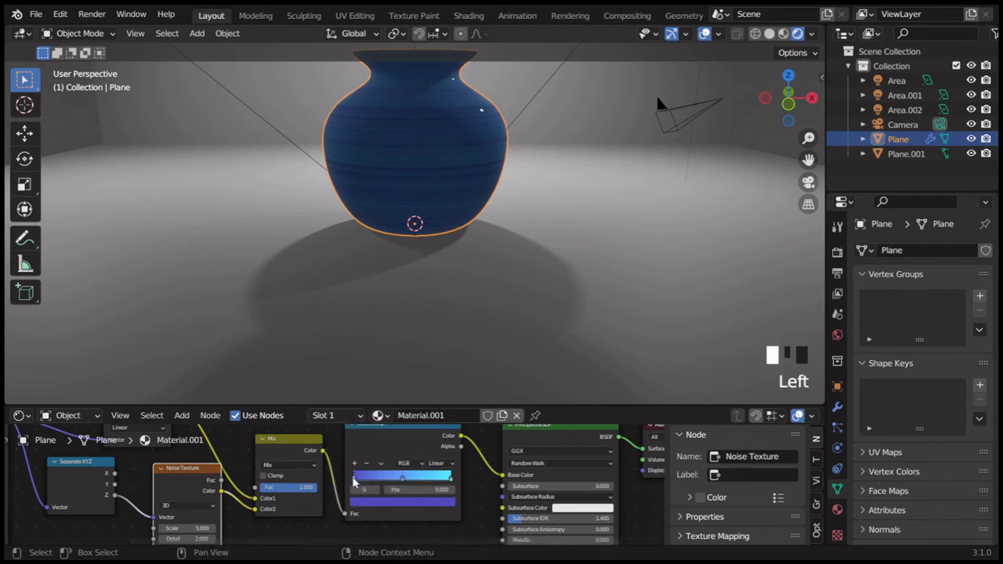
left_click(359, 503)
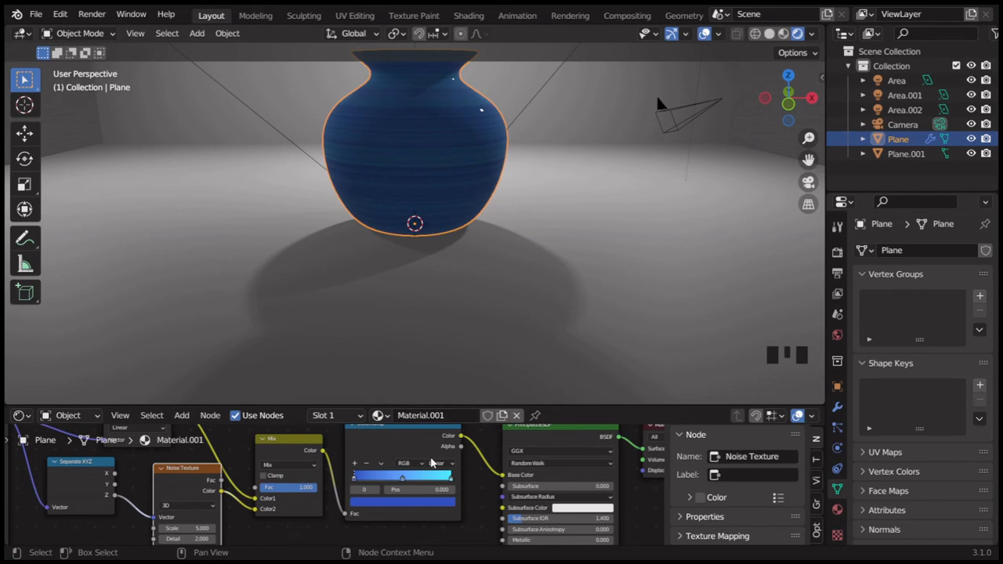
left_click(368, 505)
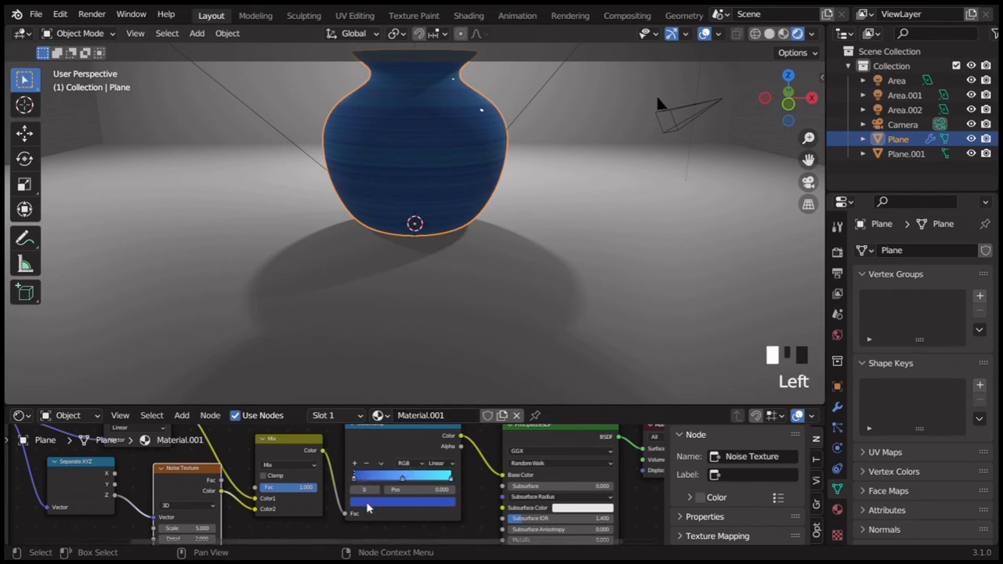
left_click_drag(421, 384, 434, 409)
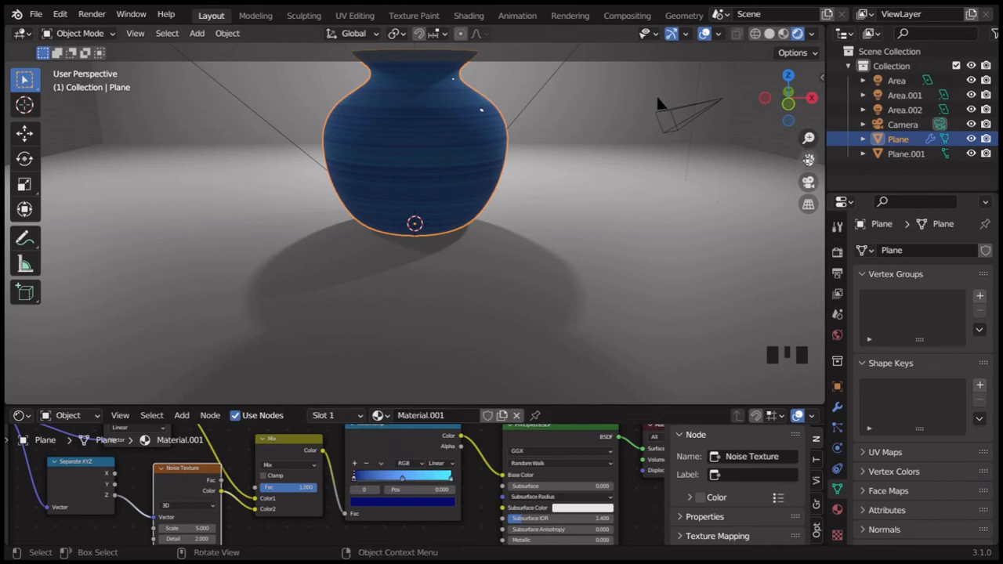
Set the power of the first area light, Area, to 3000 W.
left_click(808, 160)
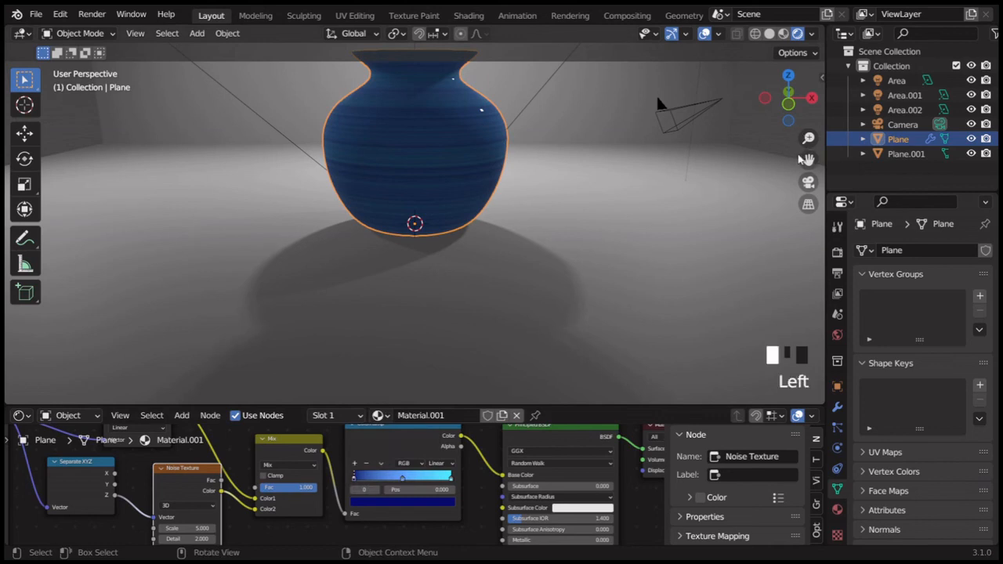
left_click(808, 160)
left_click_drag(808, 160, 817, 238)
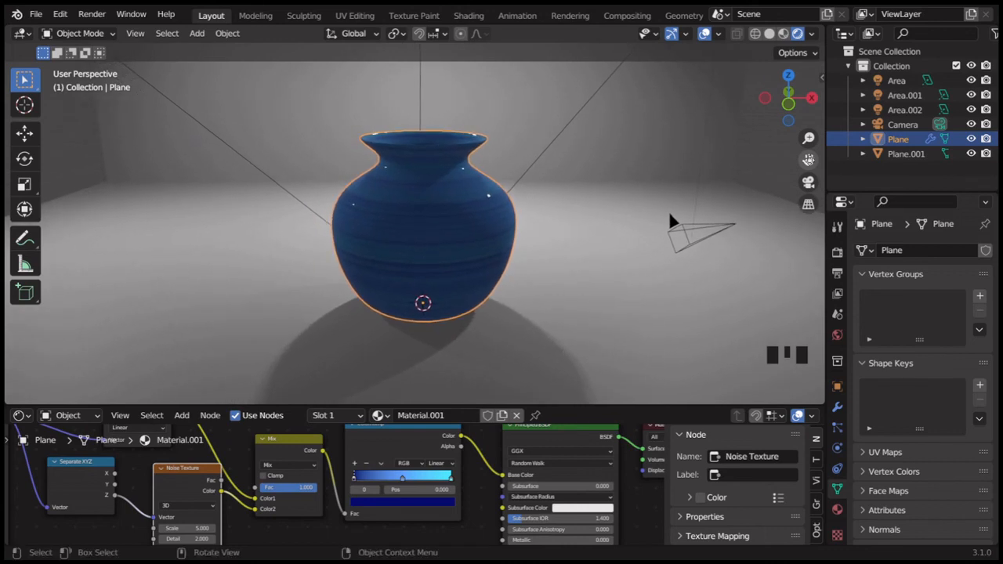
left_click(898, 81)
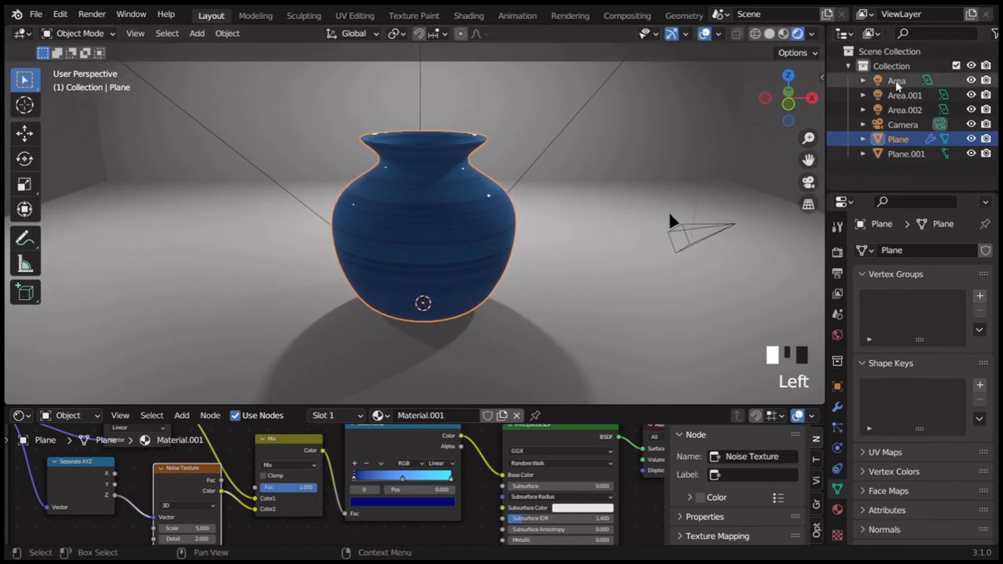
double_click(939, 348)
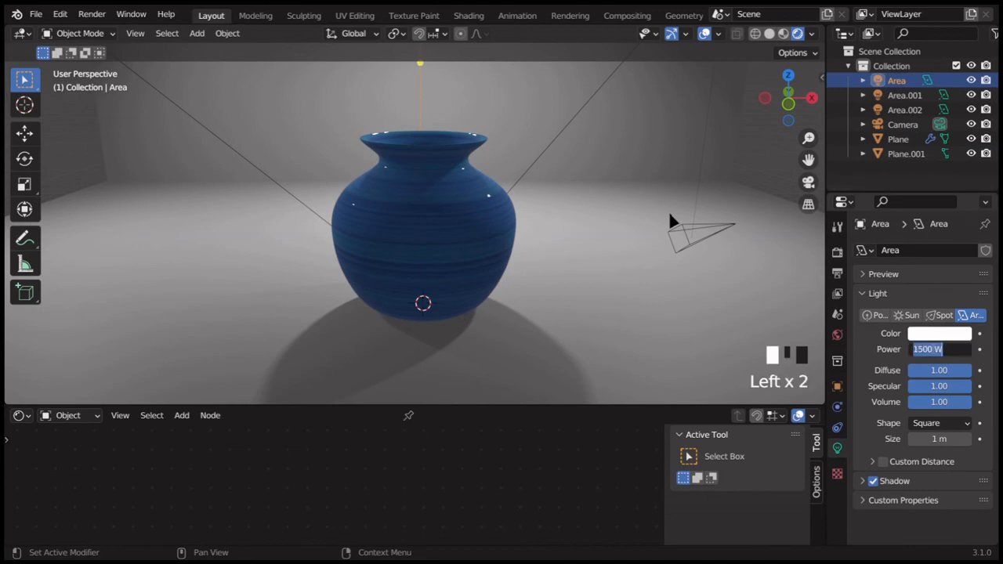
type("3000")
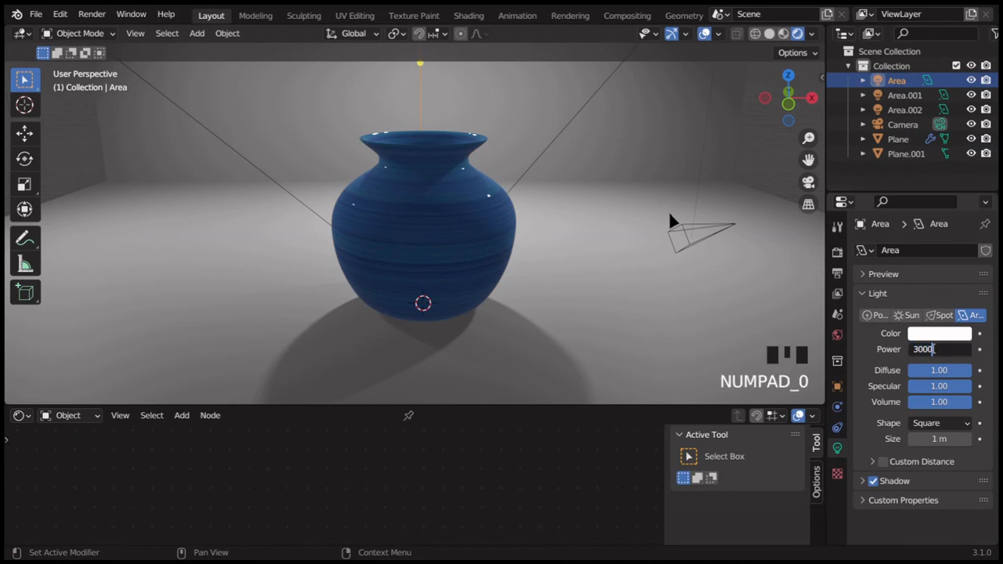
key("Return")
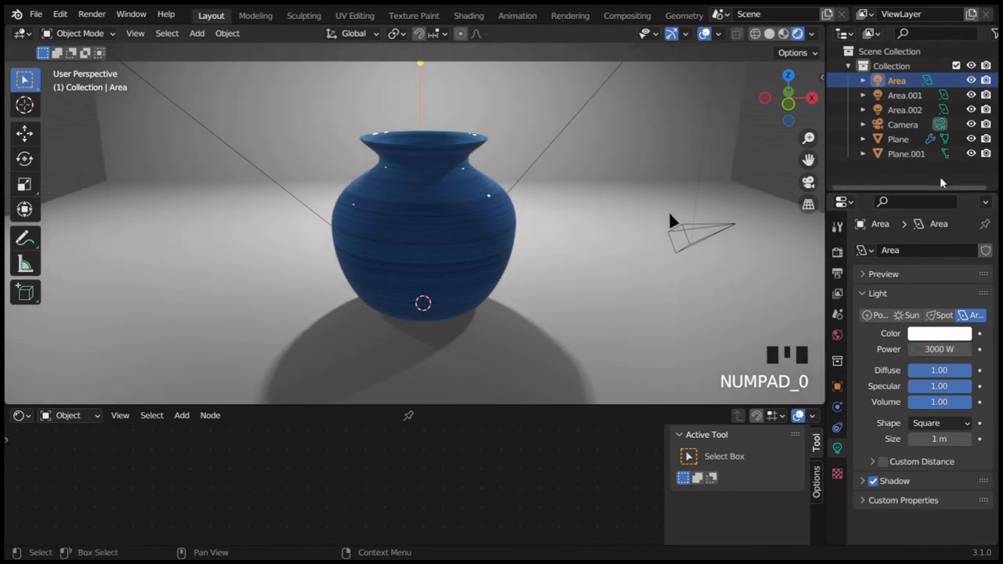
Set the power of the second area light, Area.001, to 3000 W.
left_click(895, 94)
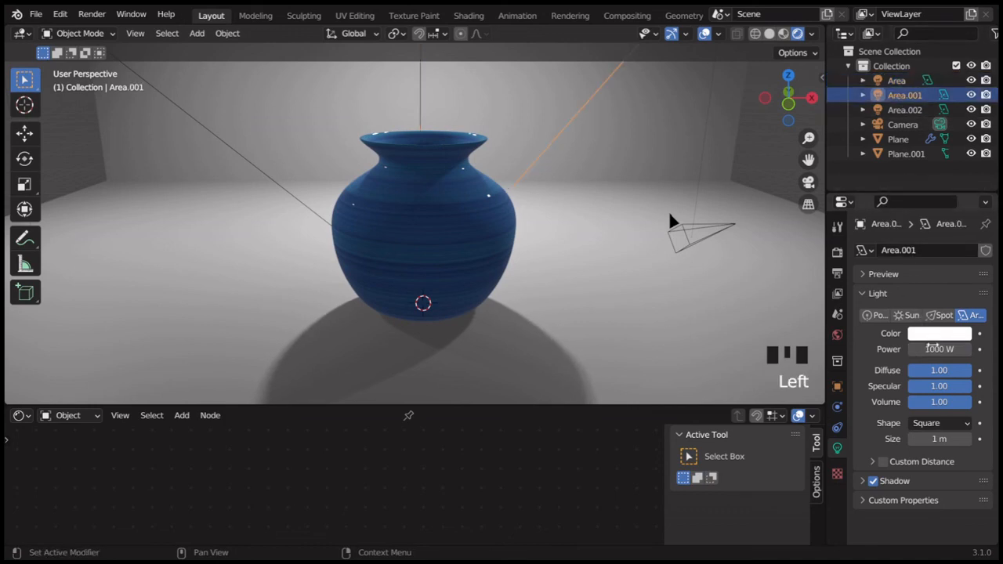
left_click(939, 348)
type("3000")
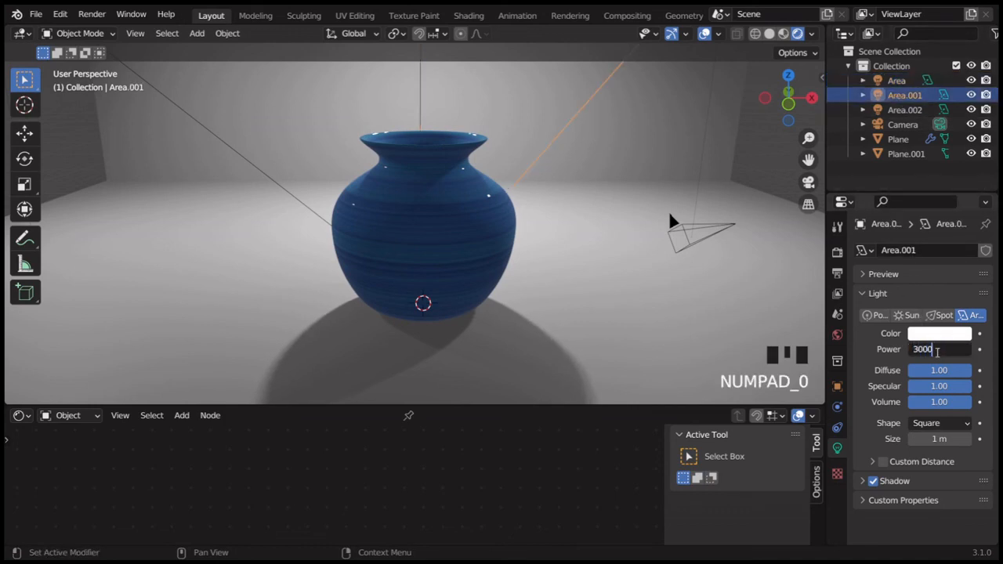
key("Return")
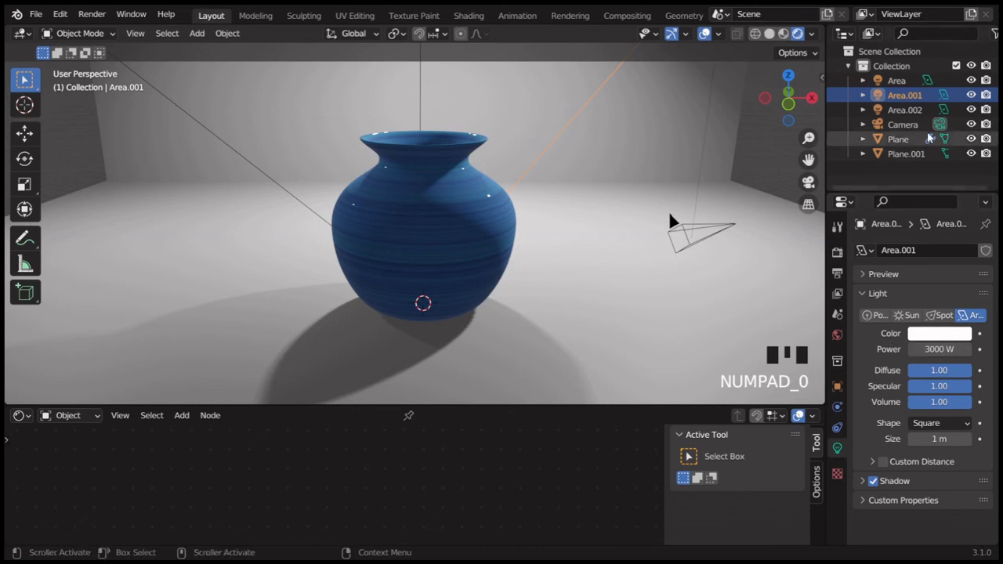
Set the power of the third area light, Area.002, to 3000 W.
left_click(904, 109)
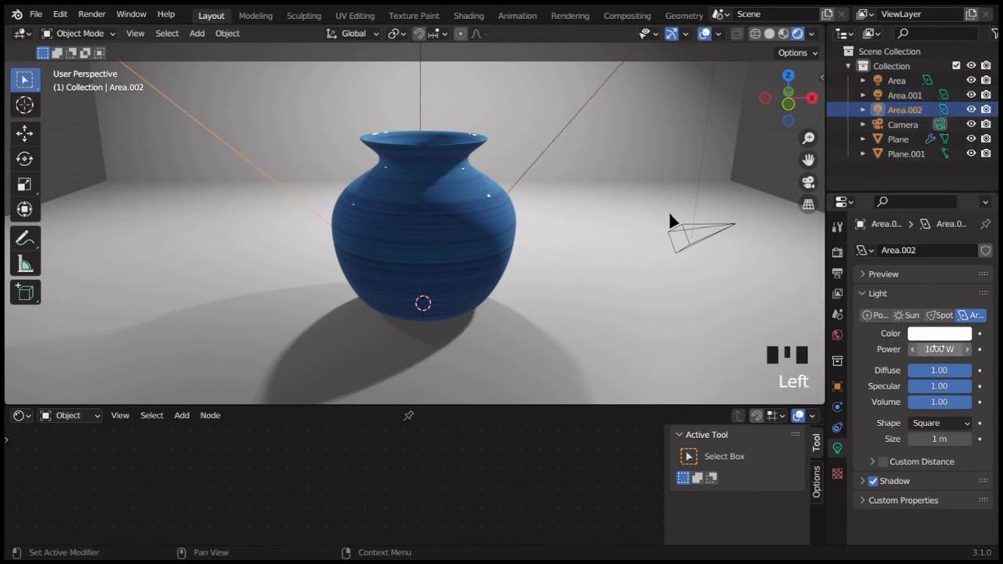
left_click(939, 349)
type("3000")
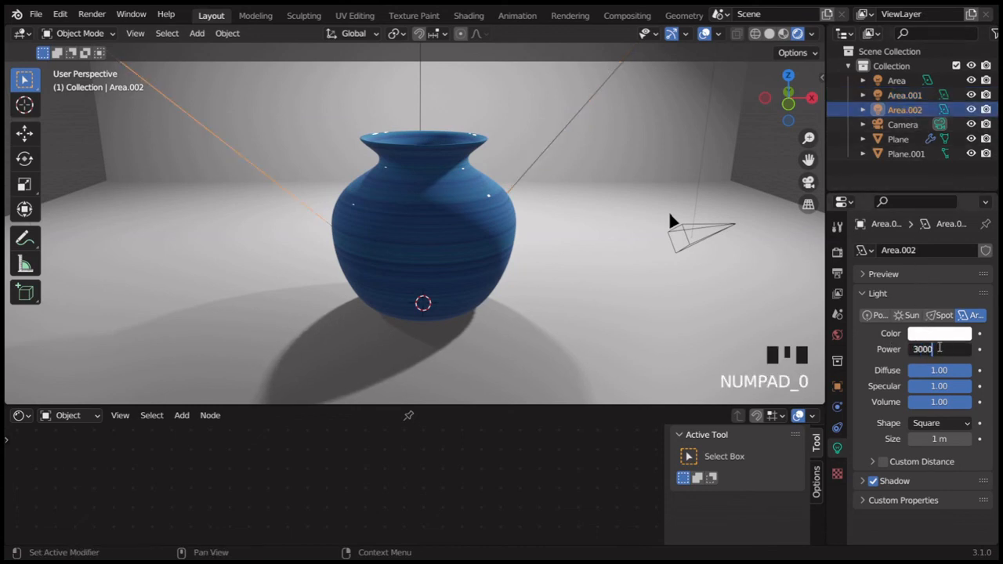
key("Return")
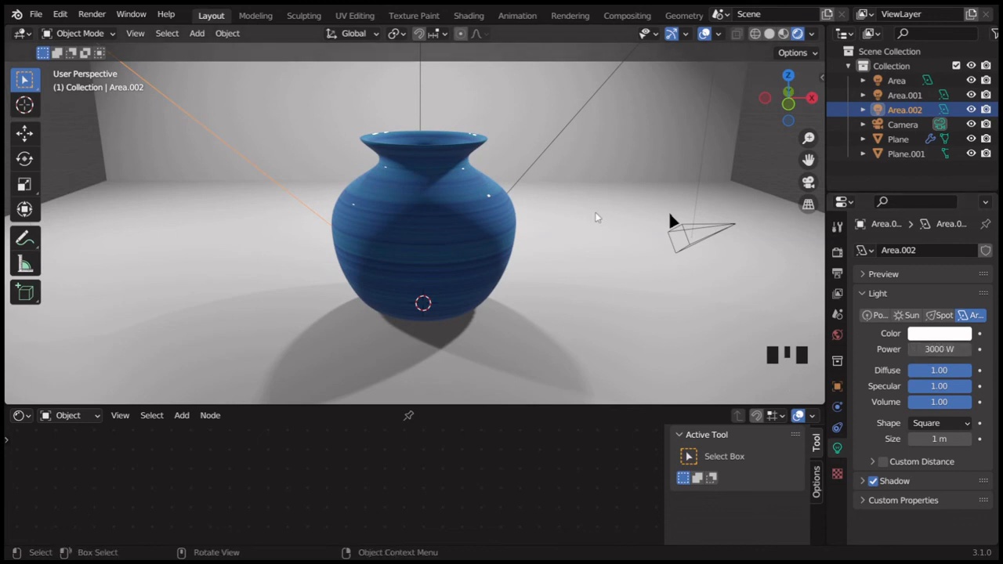
Re-aim the middle area light, Area, from pointing straight down to shining diagonally onto the vase.
key("KP_Subtract")
key("KP_Subtract")
key("KP_Subtract")
key("KP_Subtract")
key("KP_Subtract")
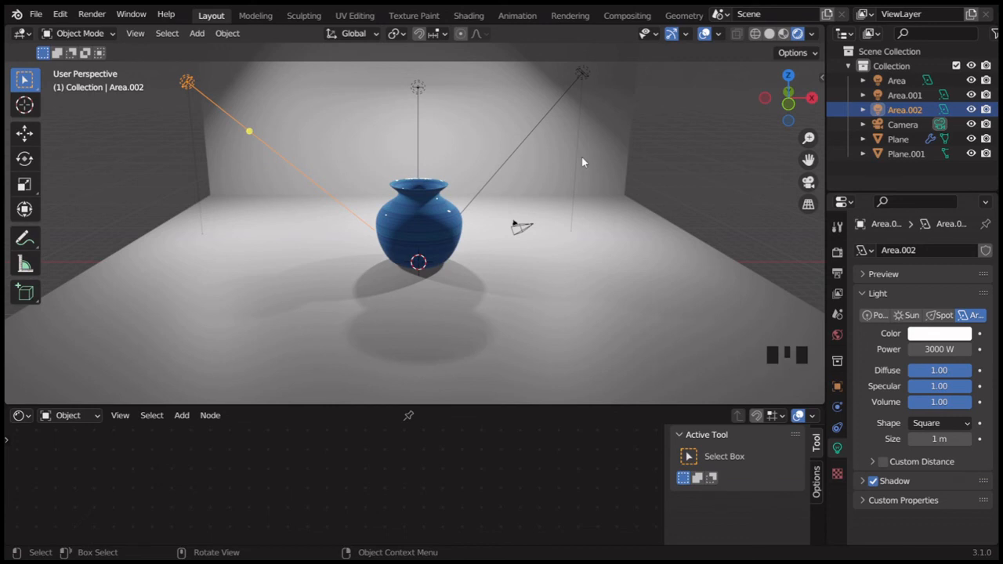
key("KP_6")
key("KP_6")
key("KP_6")
key("KP_6")
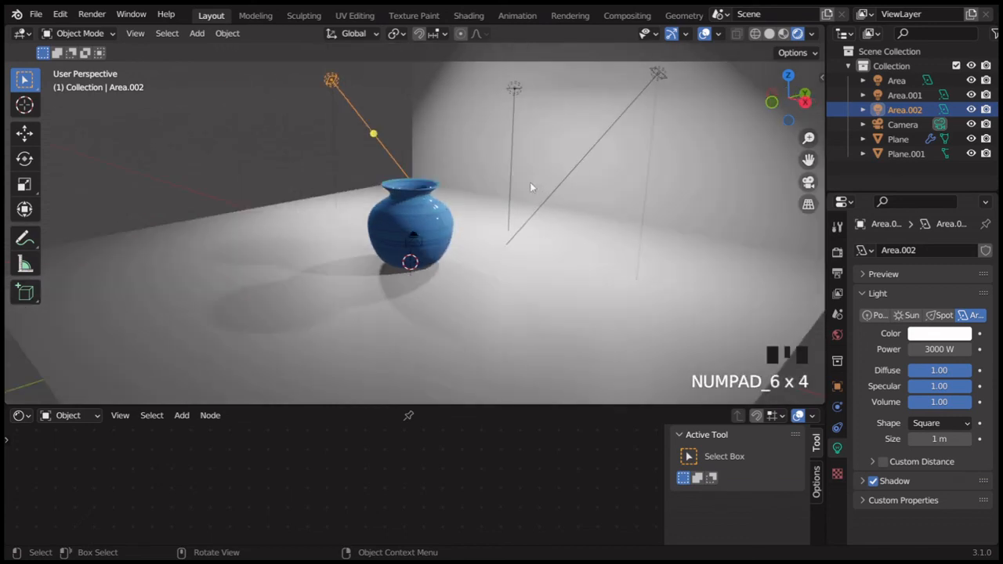
left_click(510, 162)
left_click_drag(511, 163, 405, 187)
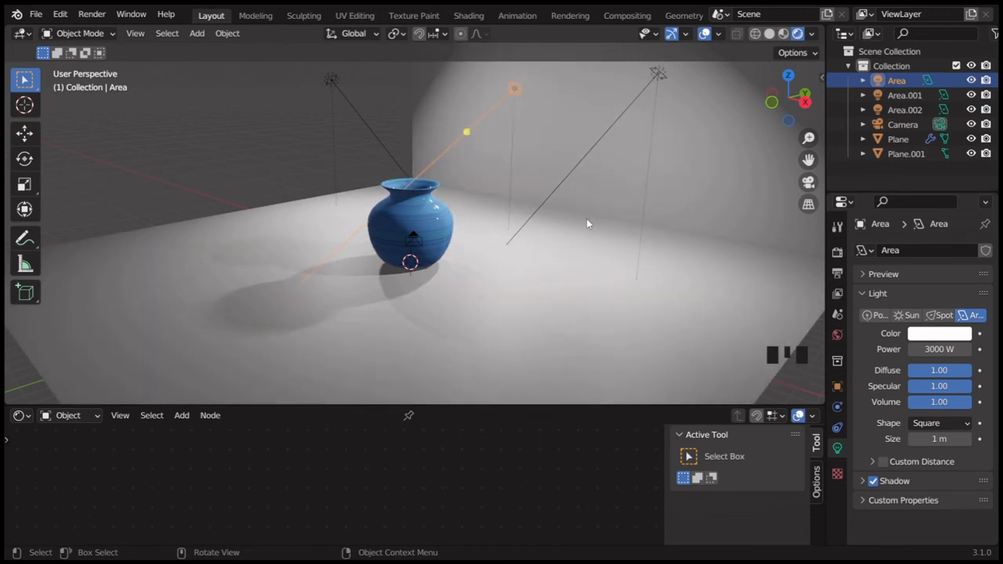
Save the vase scene to its existing file.
key("KP_Add")
key("KP_Add")
key("KP_Add")
key("KP_Add")
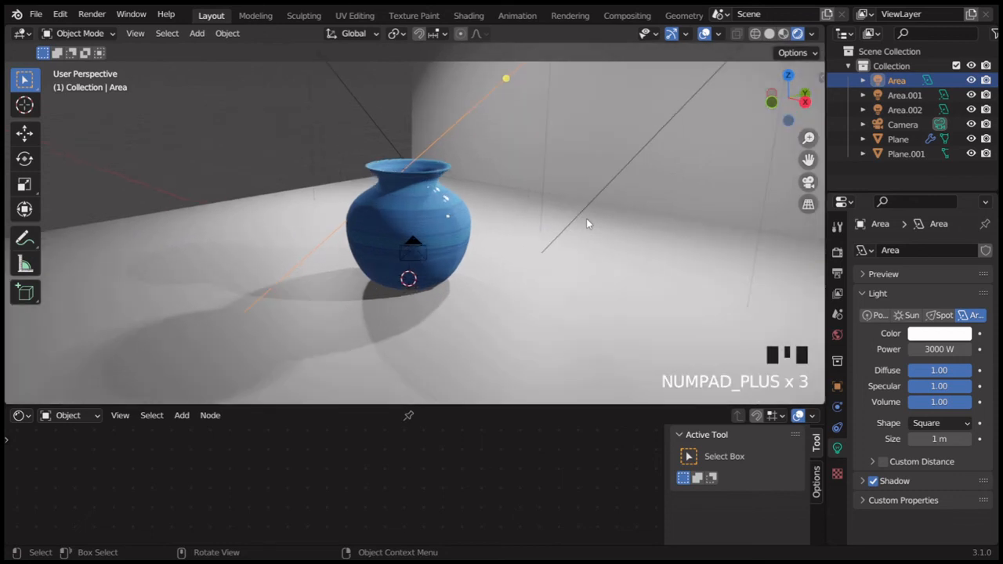
key("KP_Add")
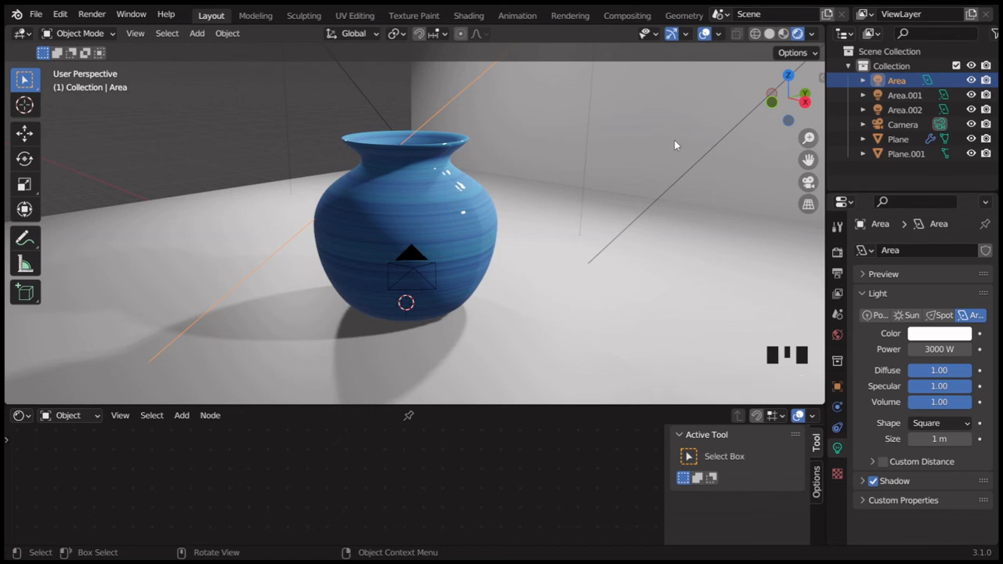
left_click(37, 15)
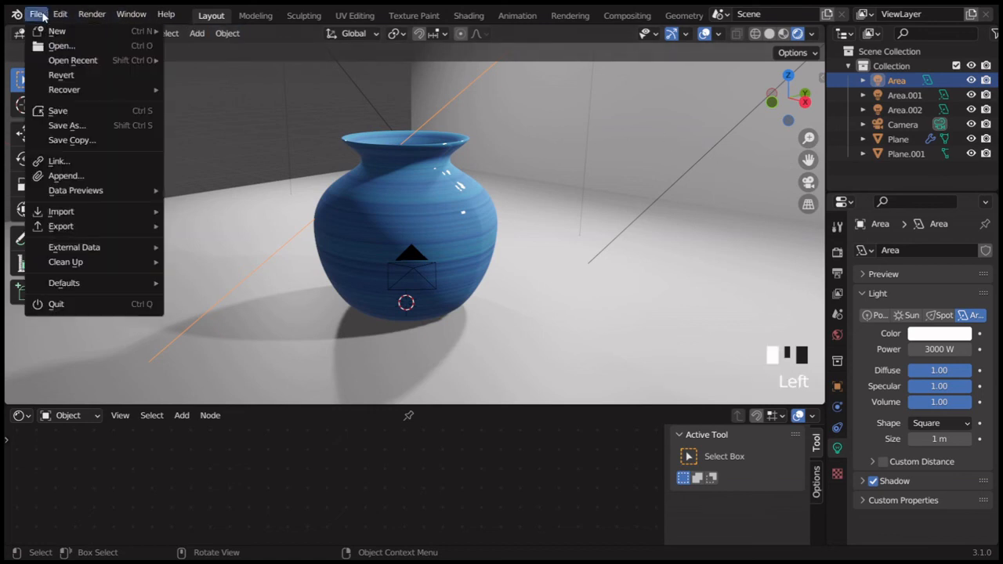
left_click(69, 112)
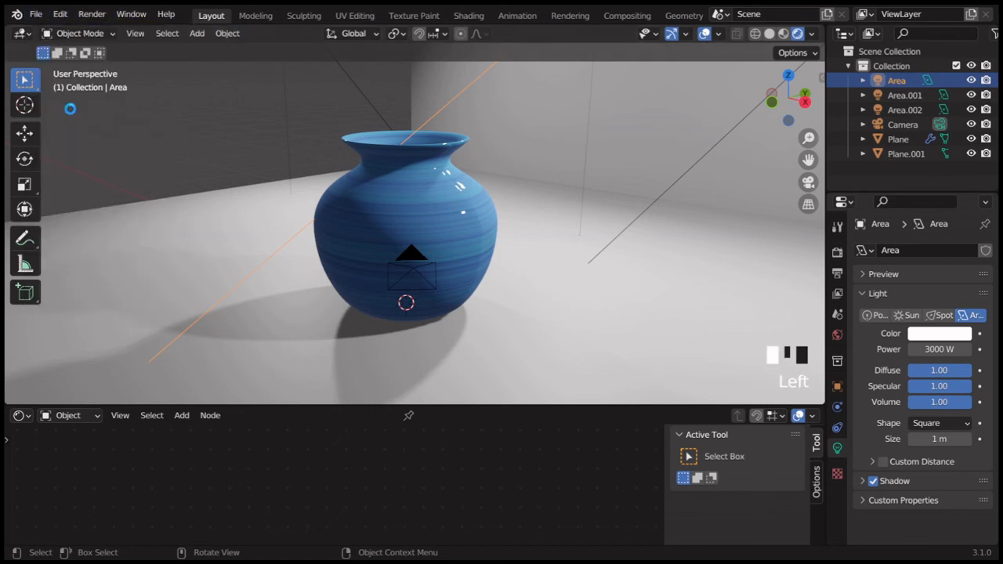